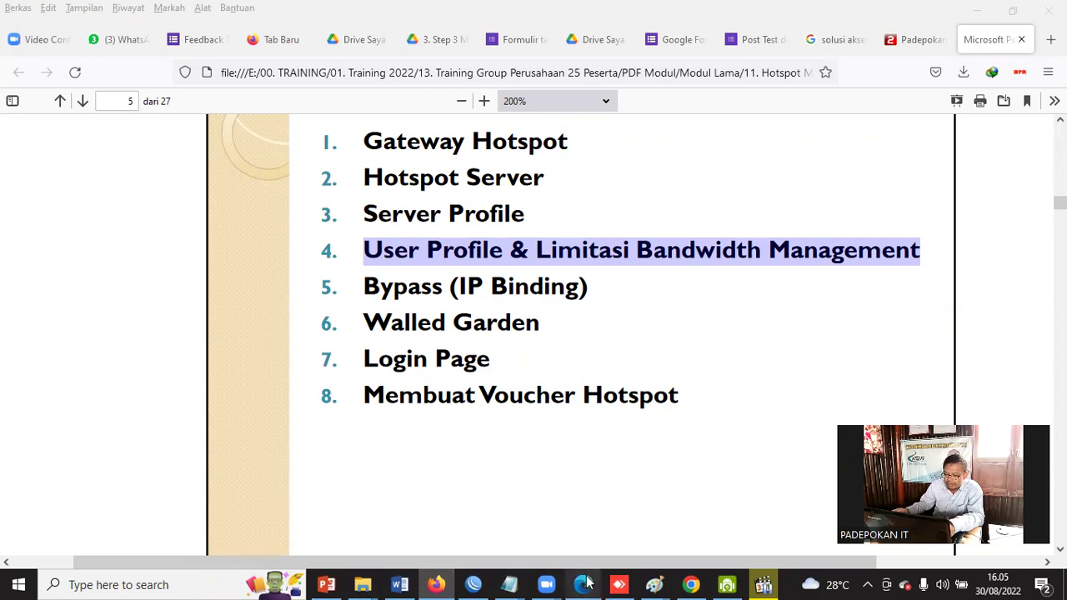
Bring up the running Windows 8 client VM over AnyDesk to check its browser.
mouse_move(592, 584)
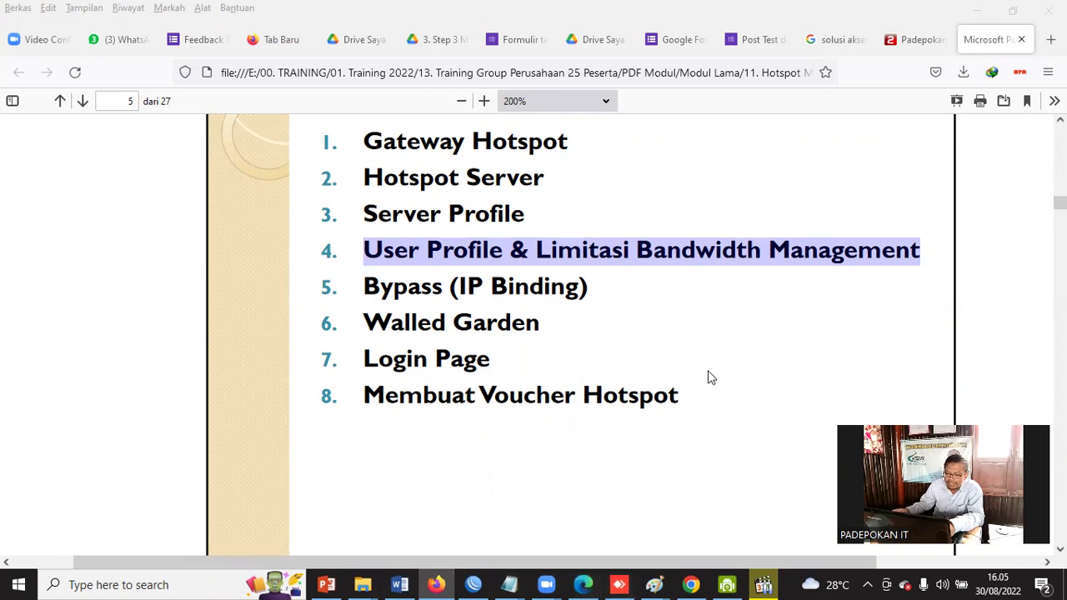
mouse_move(476, 584)
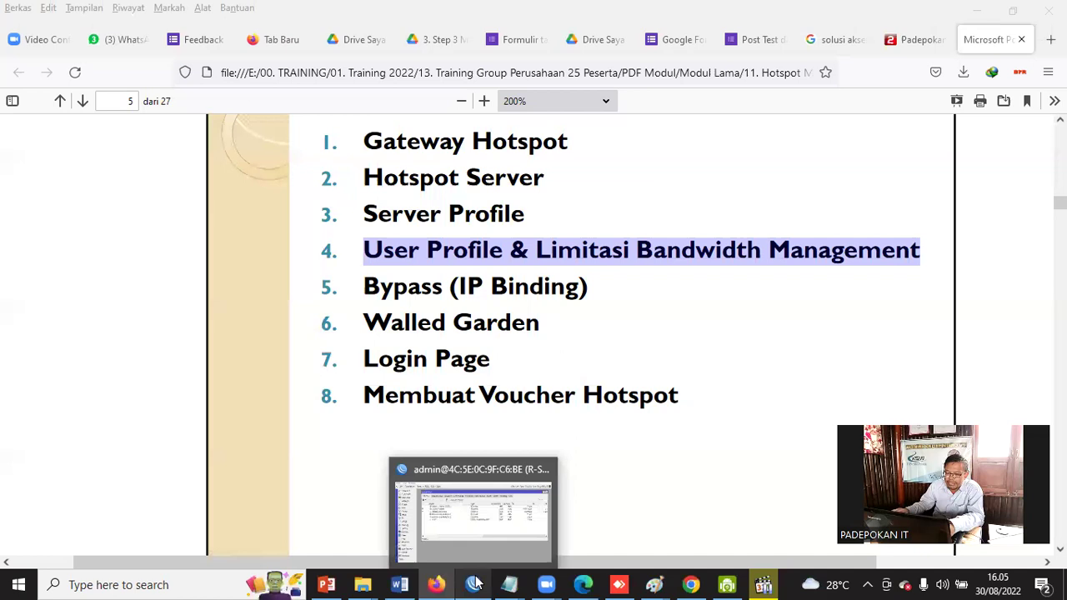
mouse_move(626, 584)
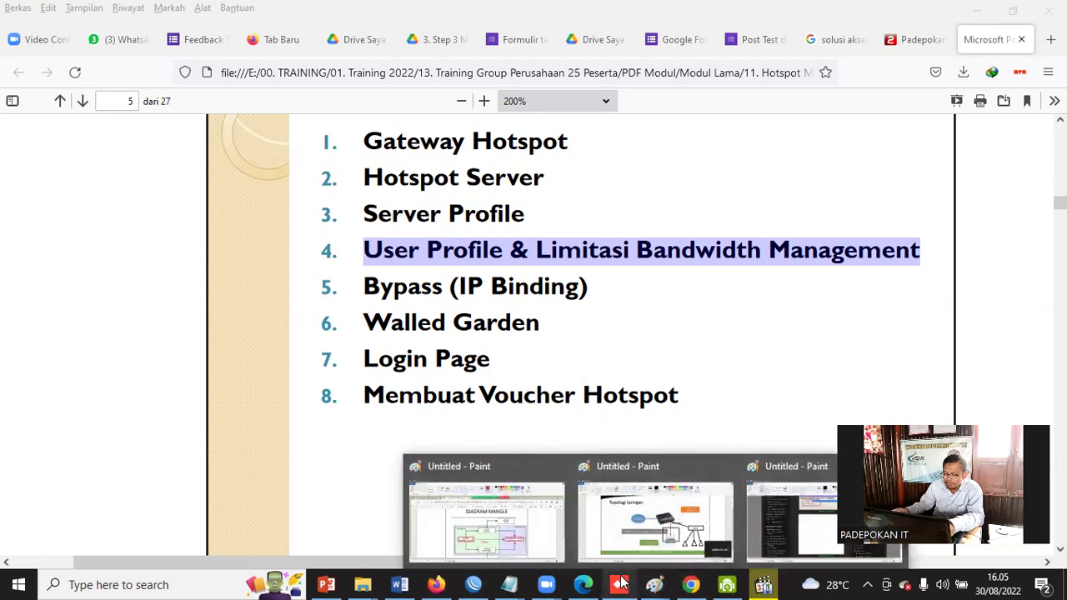
click(631, 538)
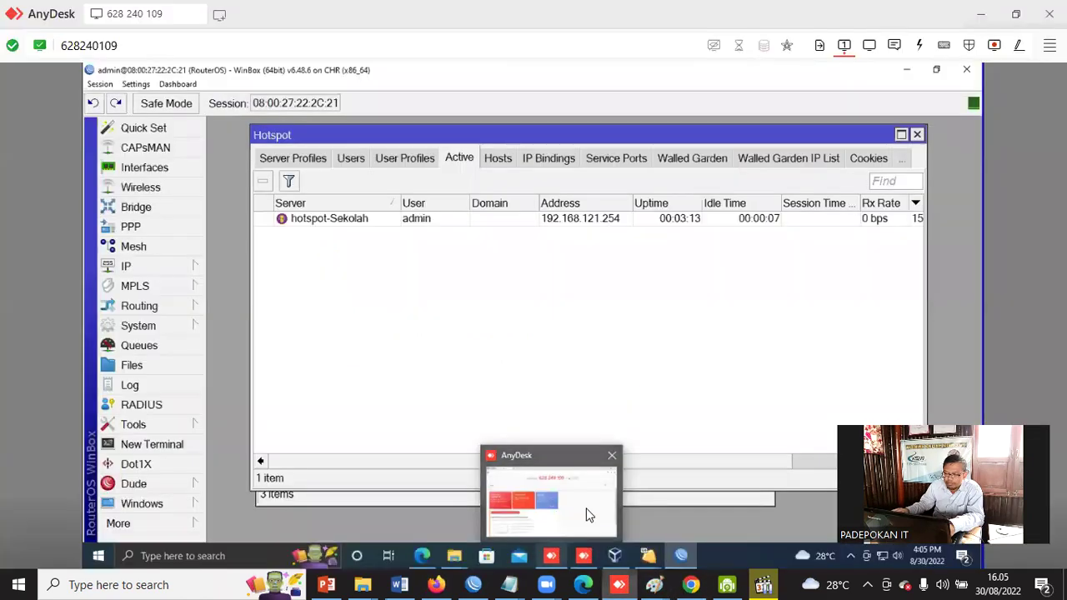
click(615, 556)
click(485, 110)
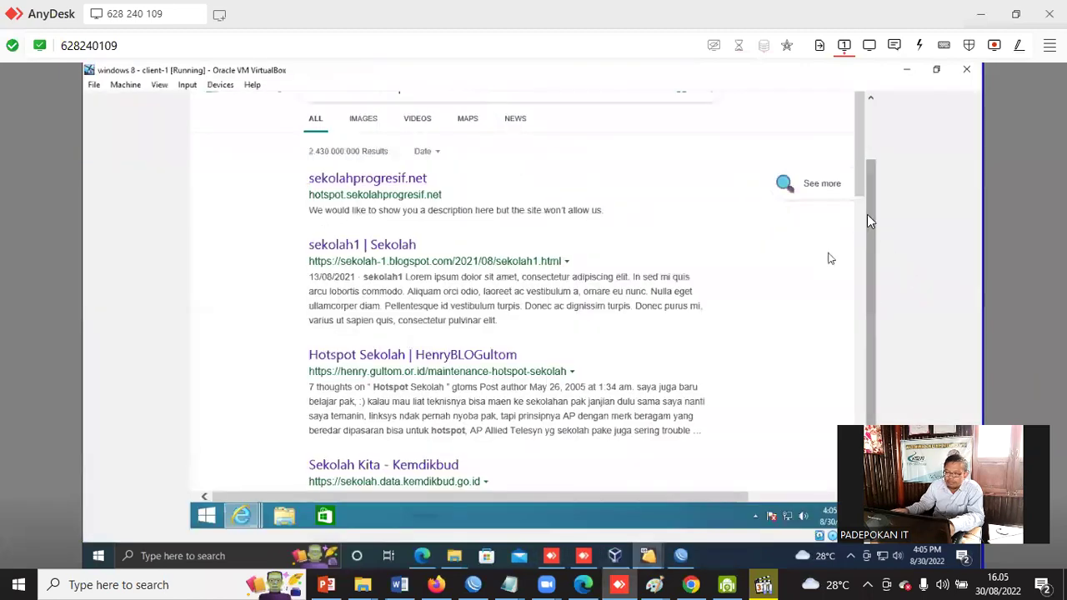
drag(874, 205, 876, 122)
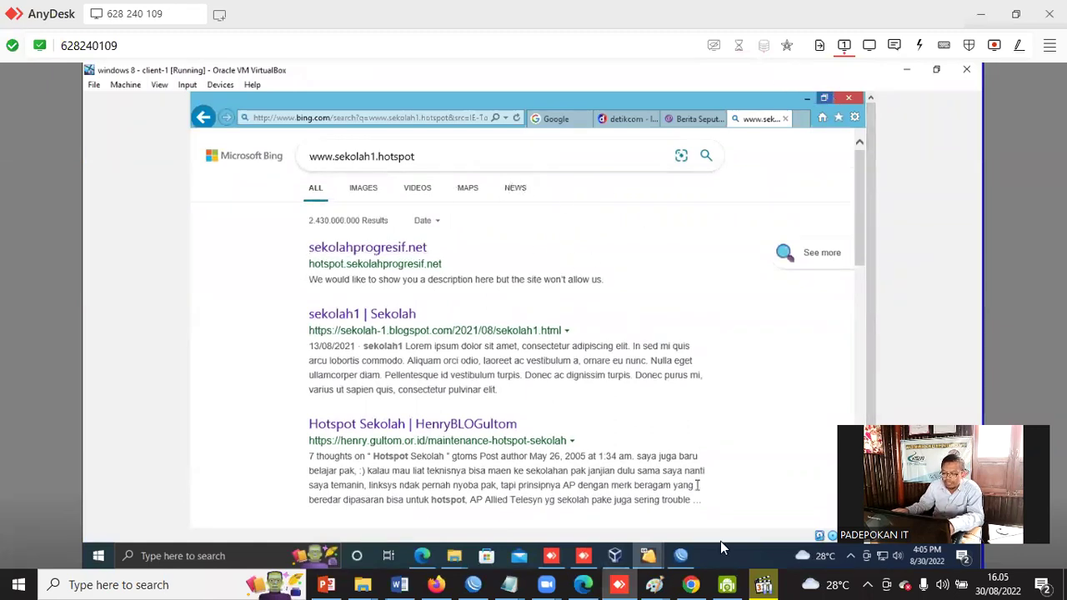
Back in WinBox, remove the hotspot-Sekolah session from the Active list.
click(676, 561)
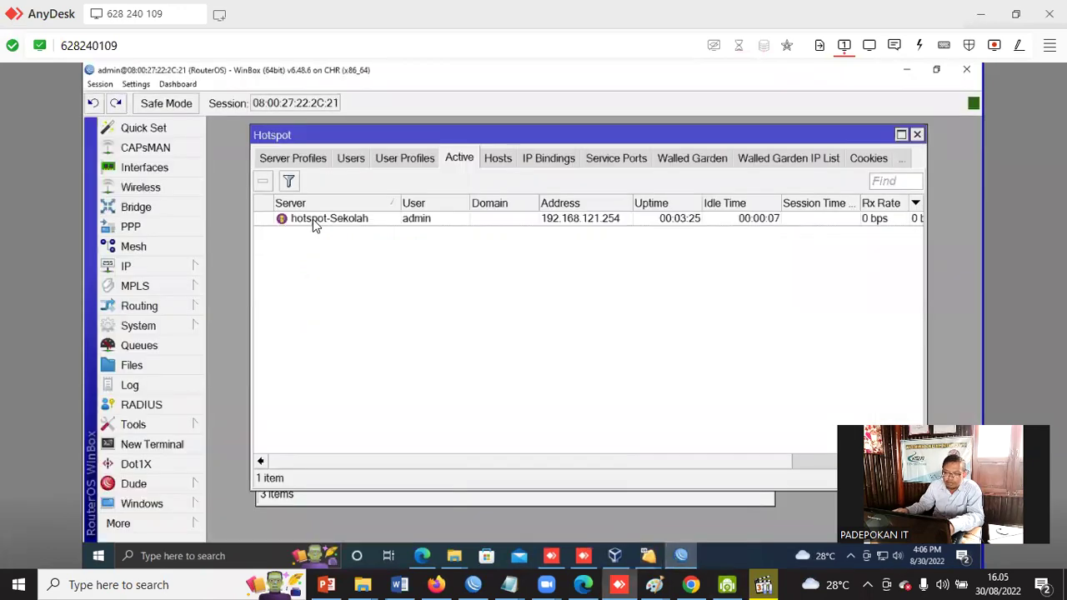
click(371, 222)
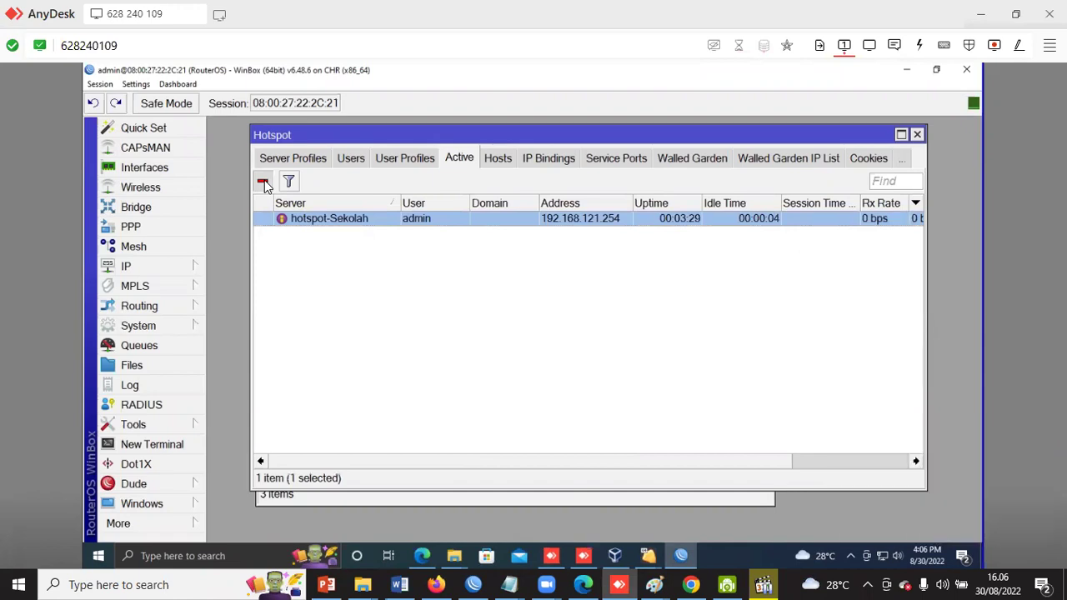
click(264, 183)
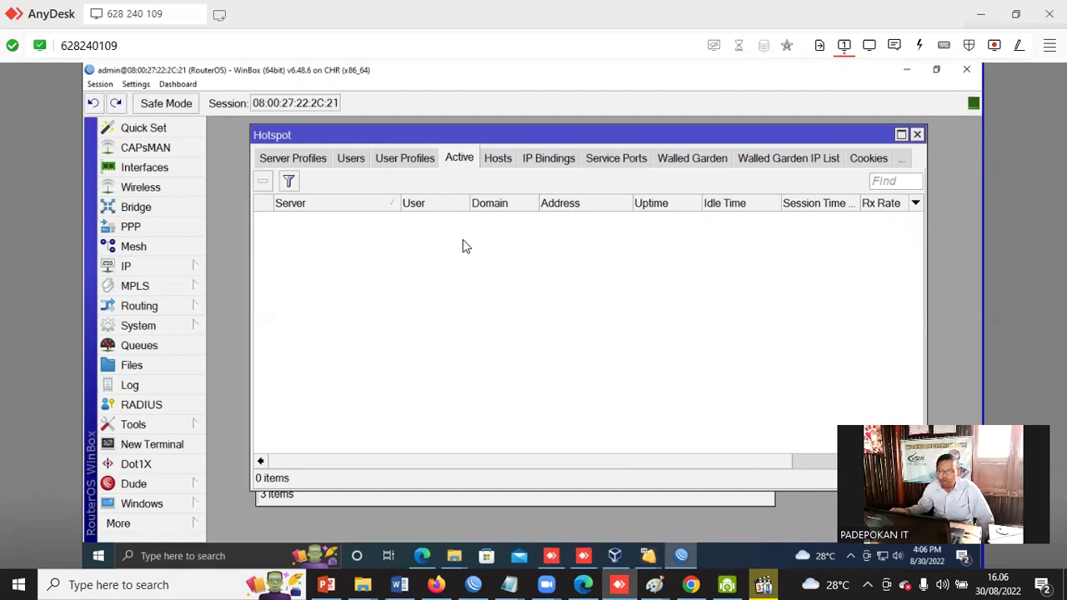
Start a new hotspot user profile named Pimpinan.
click(414, 158)
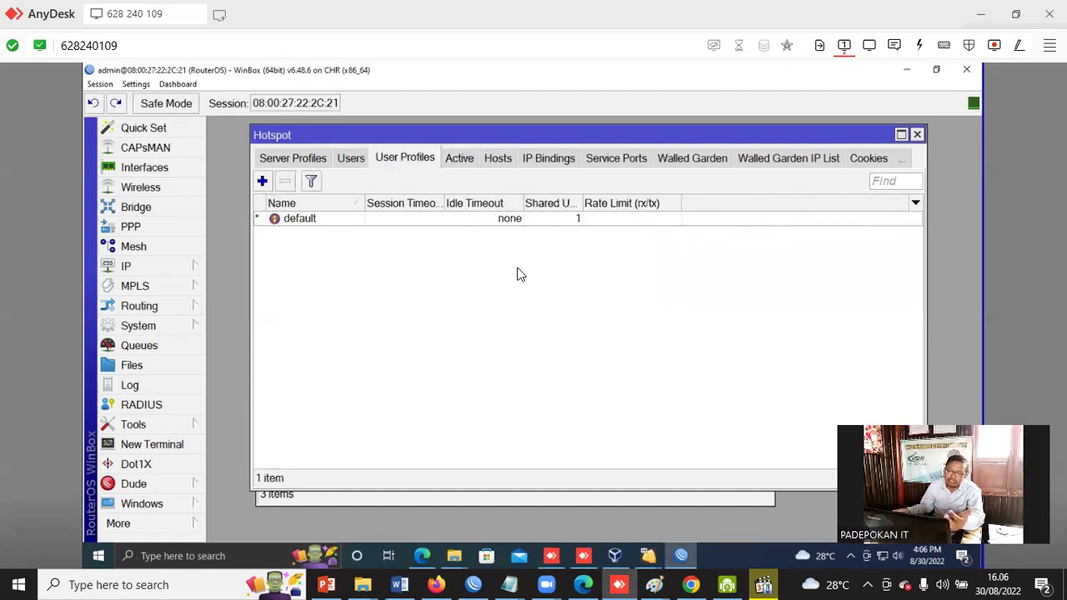
drag(464, 136, 458, 156)
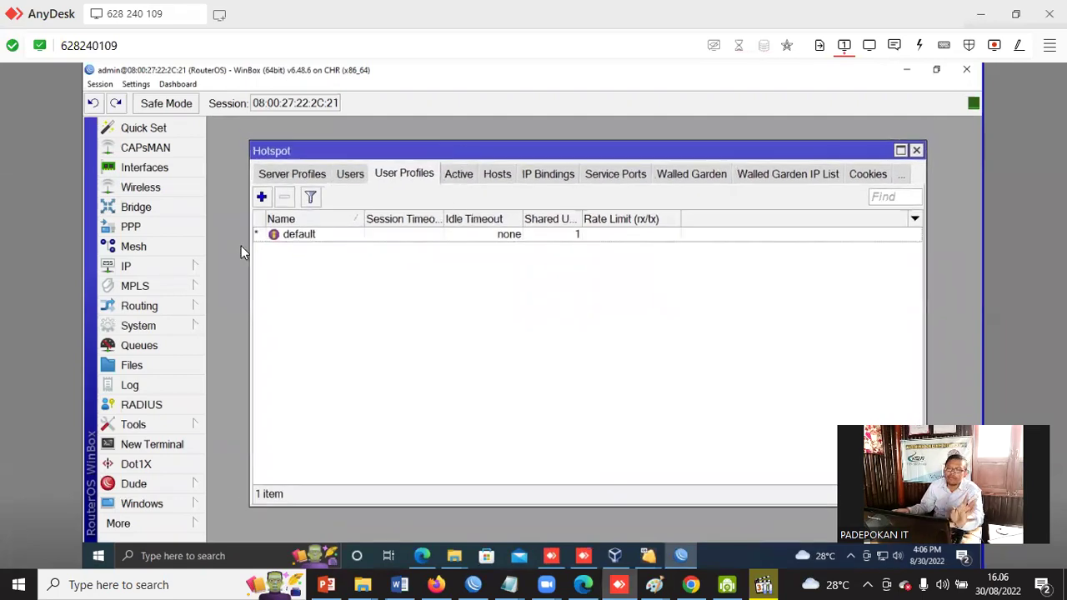
click(262, 198)
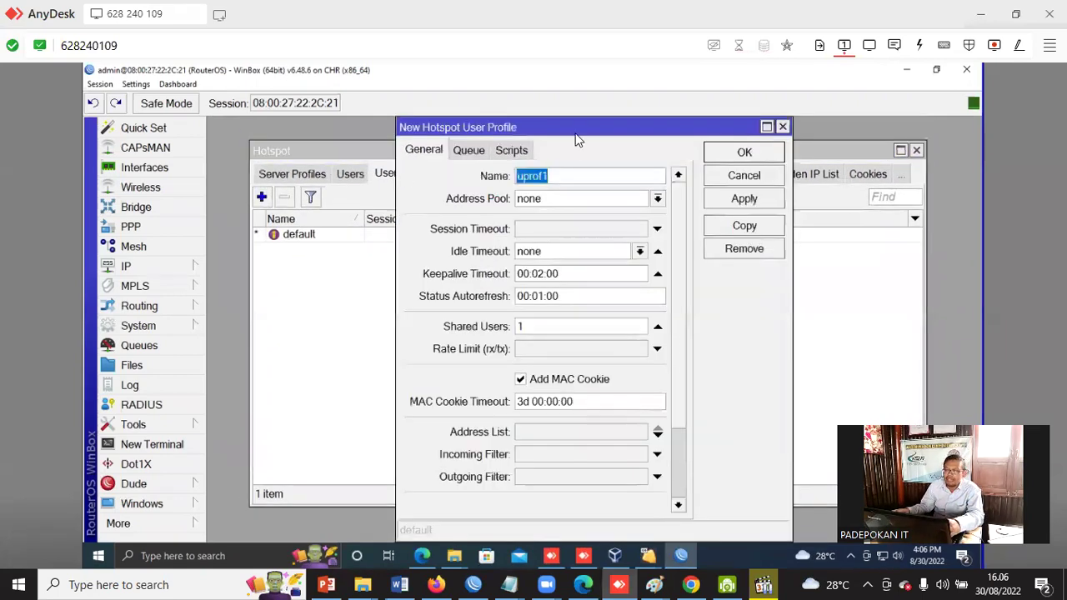
drag(580, 128, 633, 159)
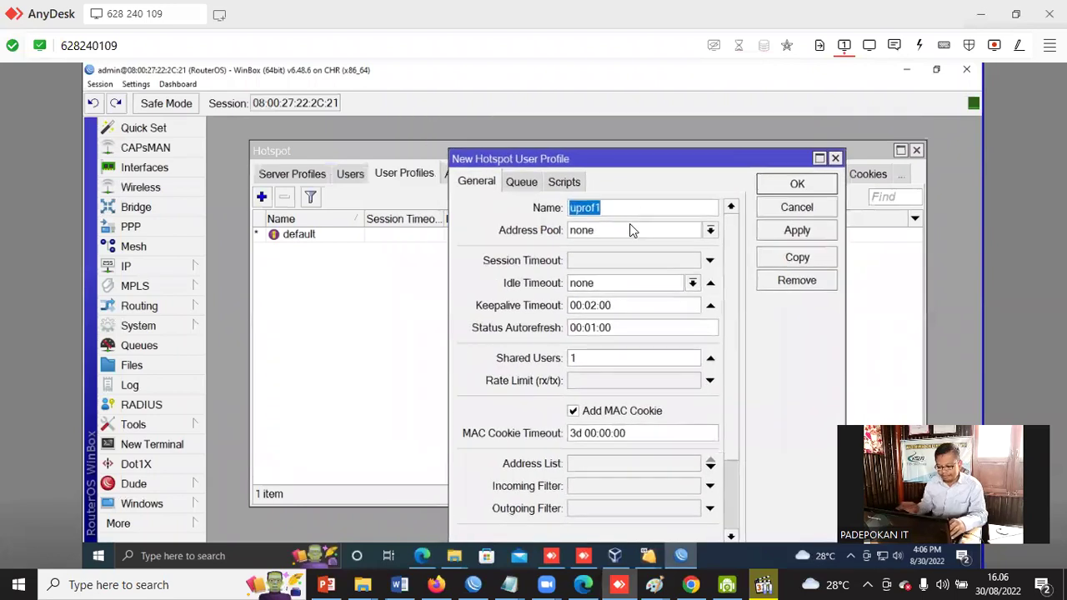
text(Pimpinan)
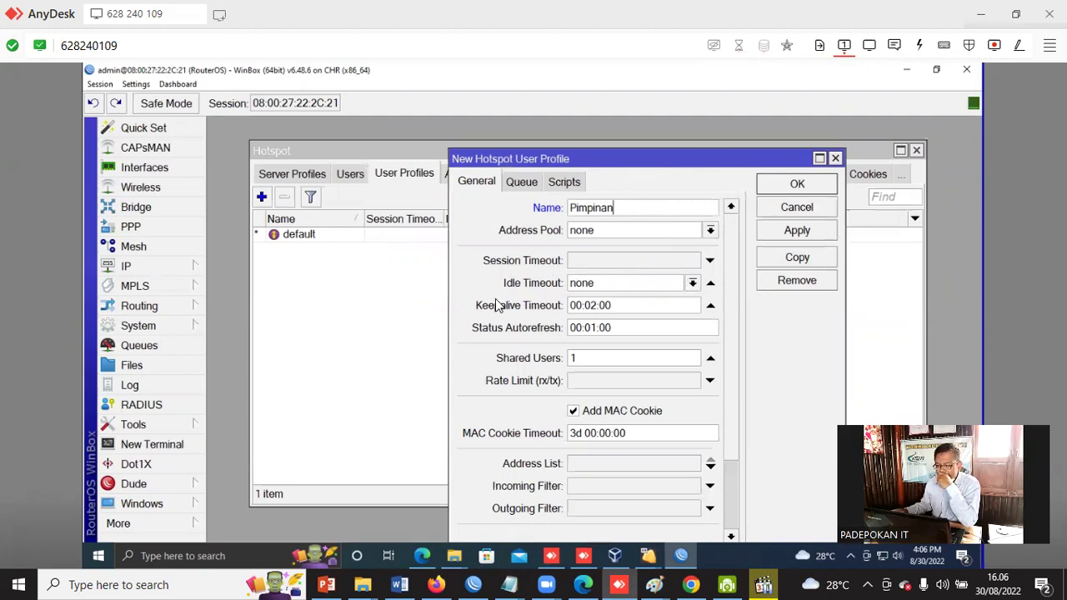
Give Pimpinan 3 shared users and a 5M/10M rate limit, and save it.
double_click(574, 358)
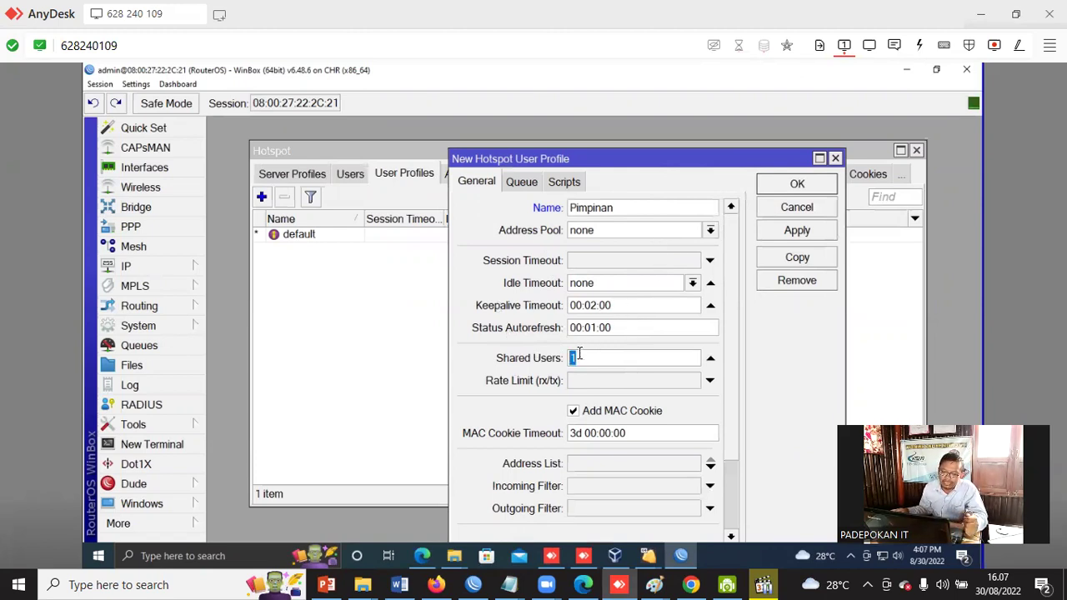
text(2)
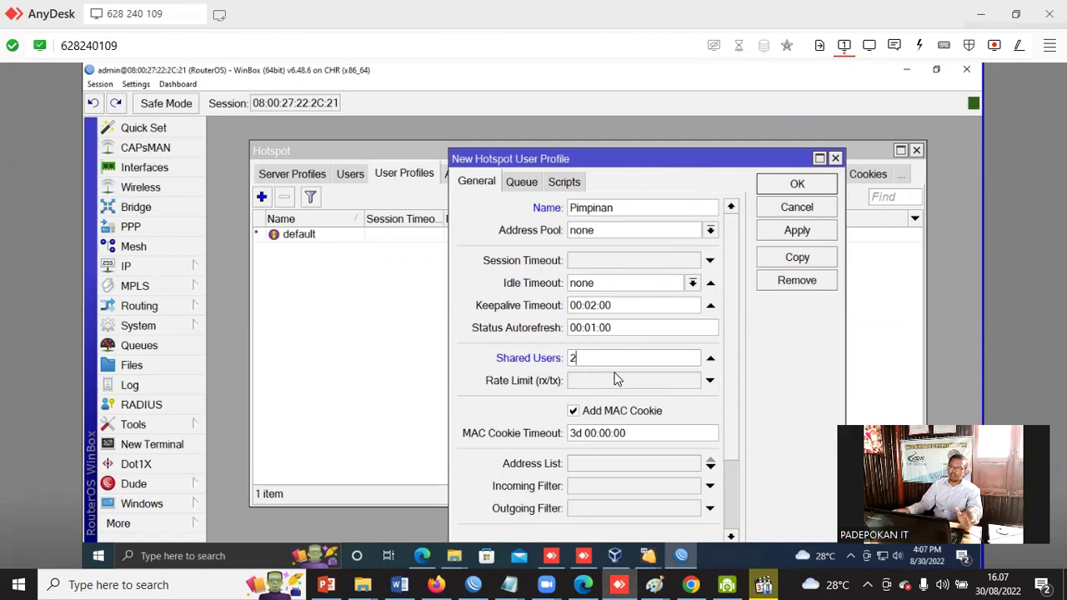
key(BackSpace)
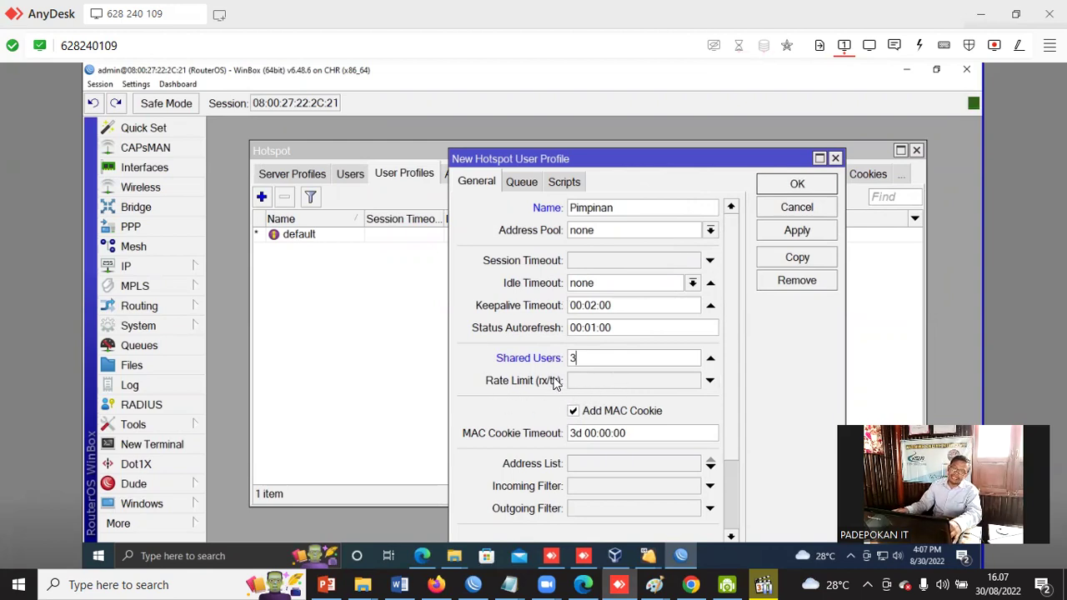
click(593, 380)
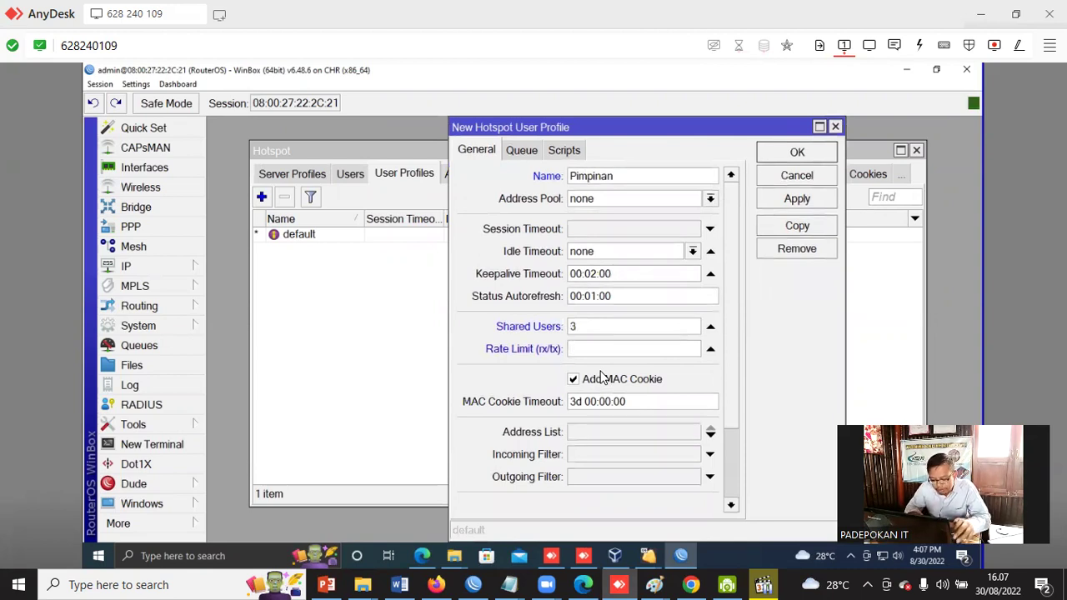
text(5)
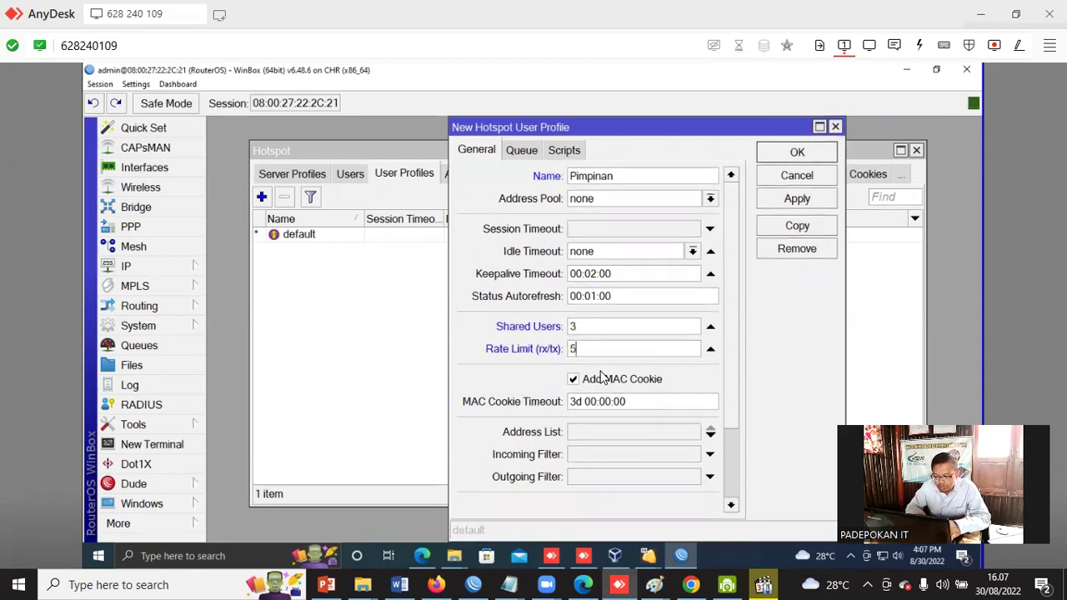
text(M)
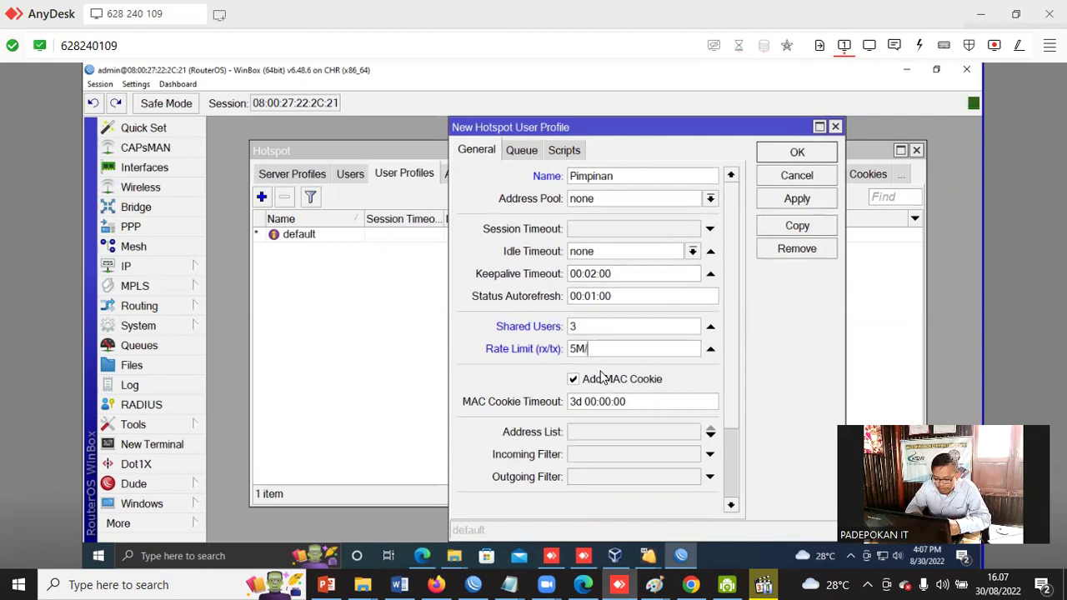
text(/10M)
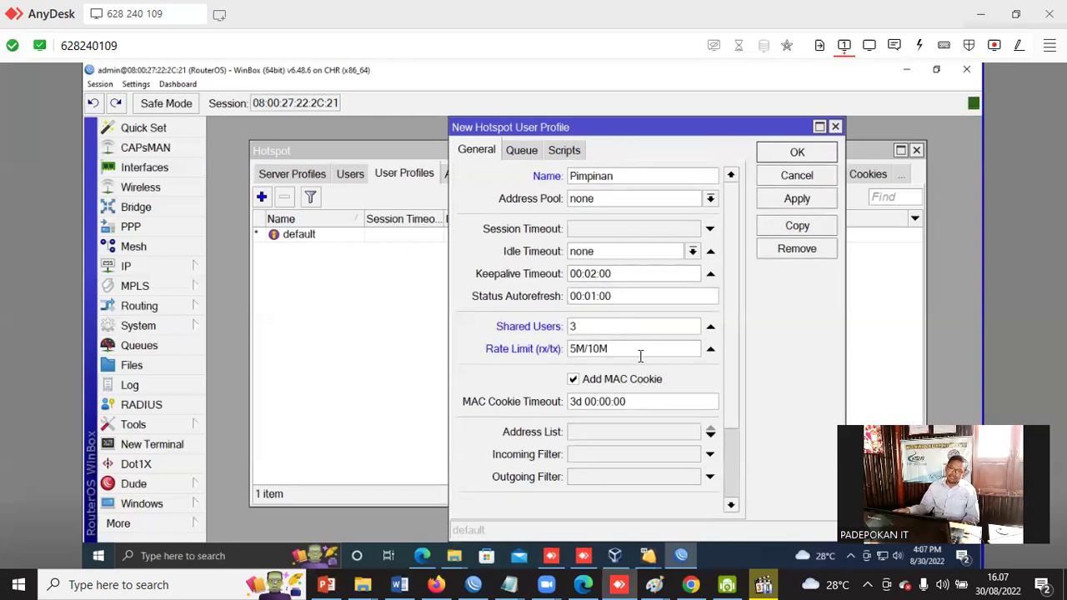
click(797, 203)
click(799, 155)
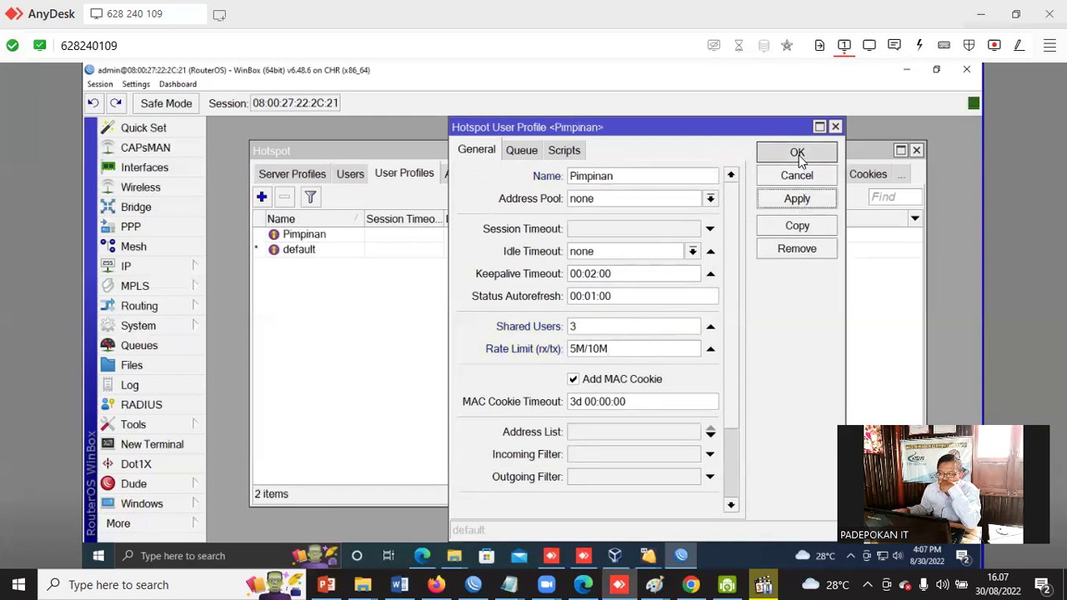
drag(581, 219, 636, 218)
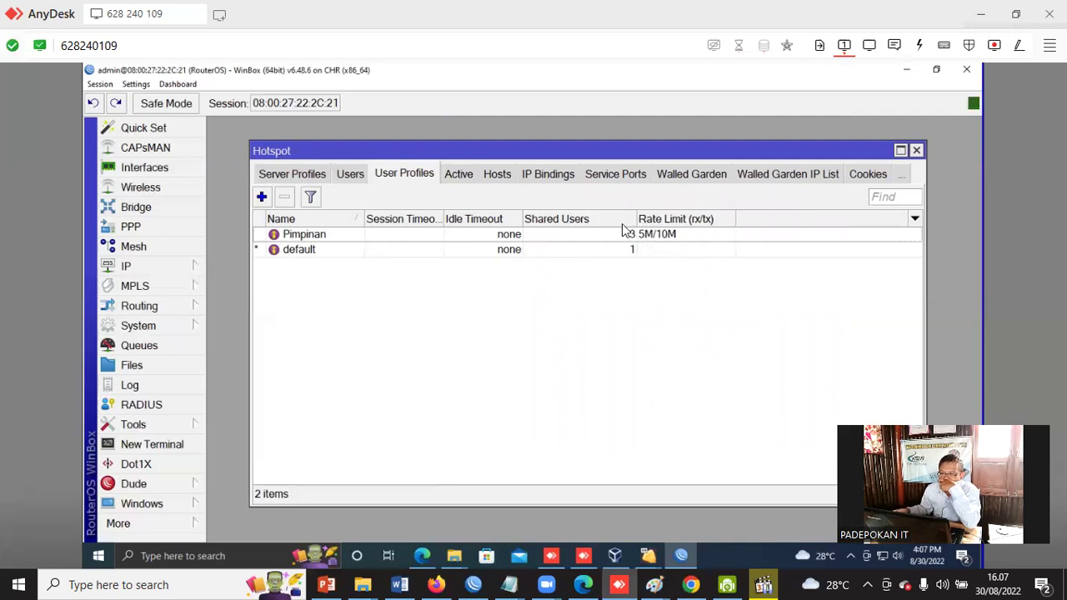
Create the Guru user profile with 1 shared user and a 2M/4M rate limit.
click(618, 237)
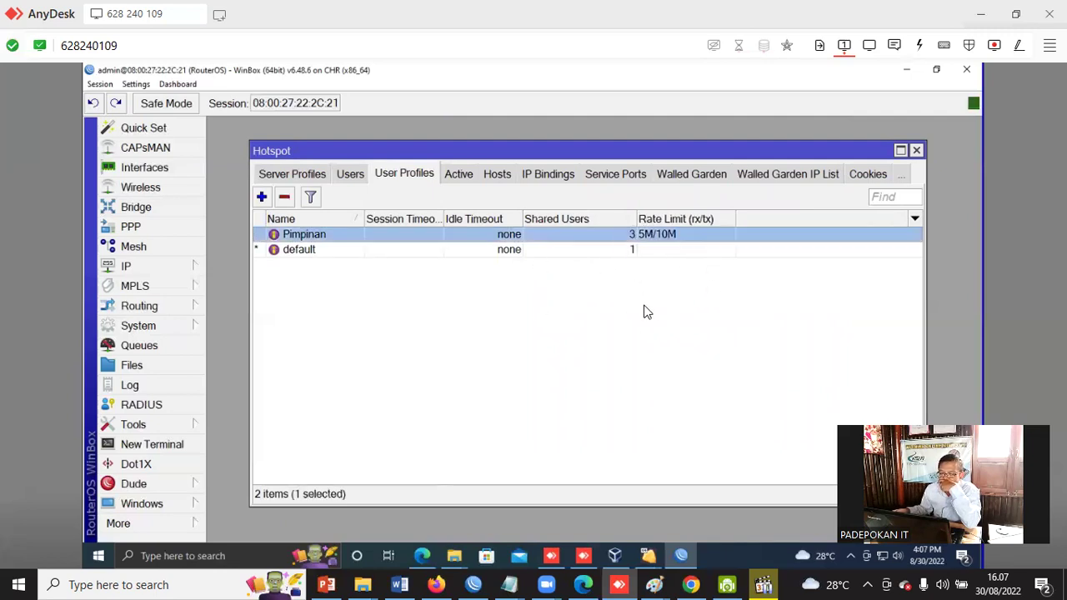
click(261, 197)
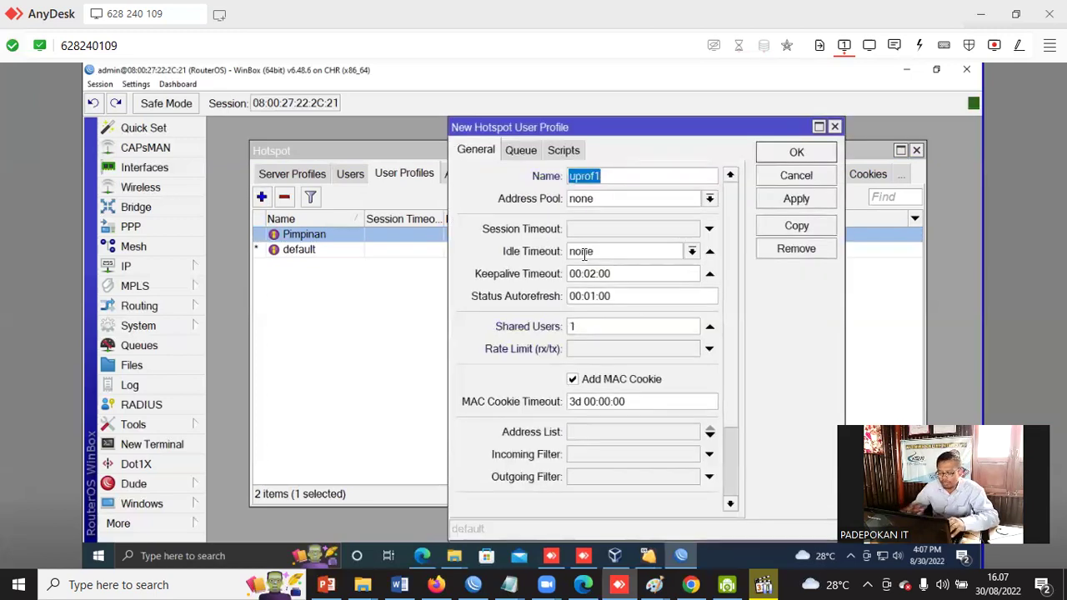
text(gUR)
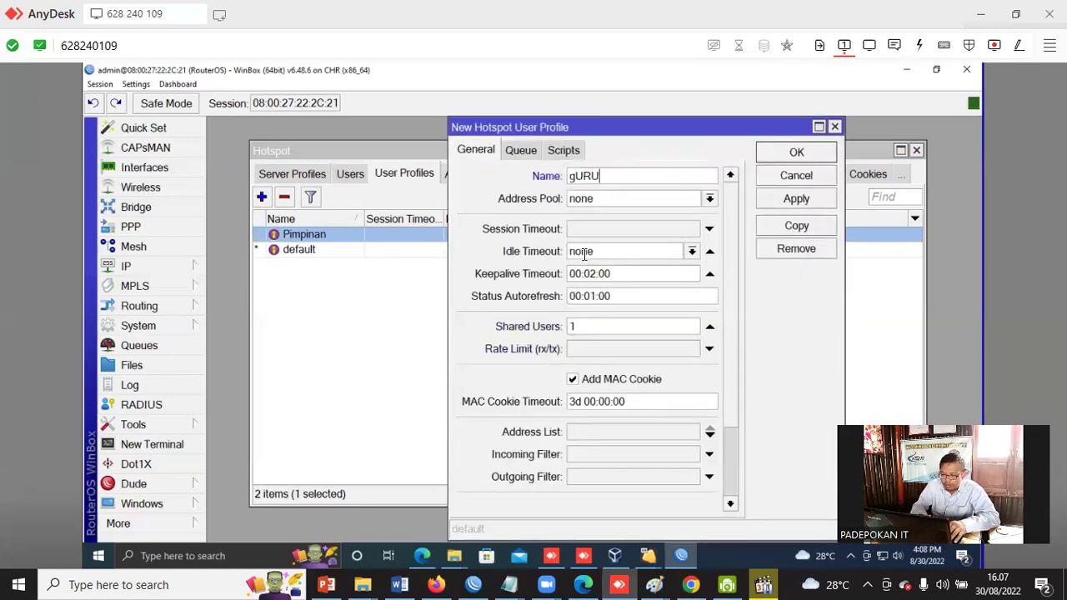
text(U)
key(BackSpace)
key(BackSpace)
key(BackSpace)
key(BackSpace)
text(Guru)
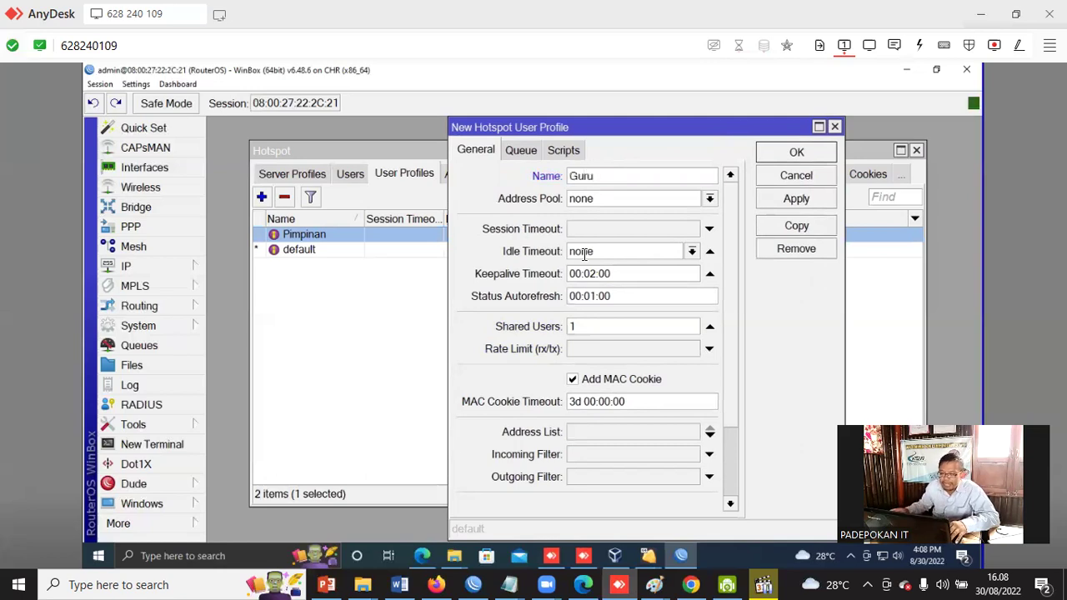
double_click(582, 326)
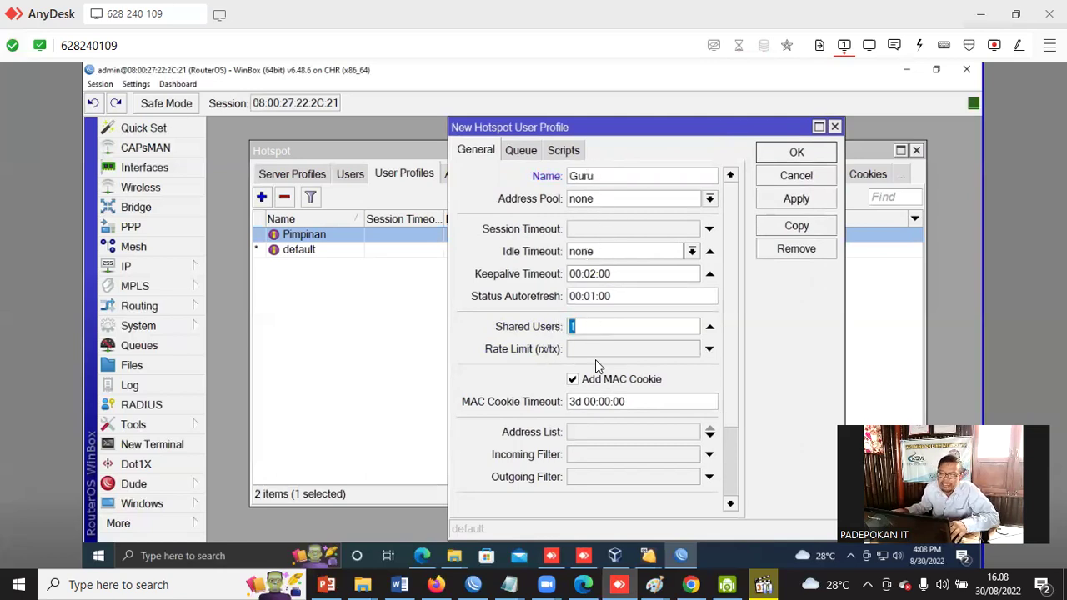
drag(629, 135, 557, 144)
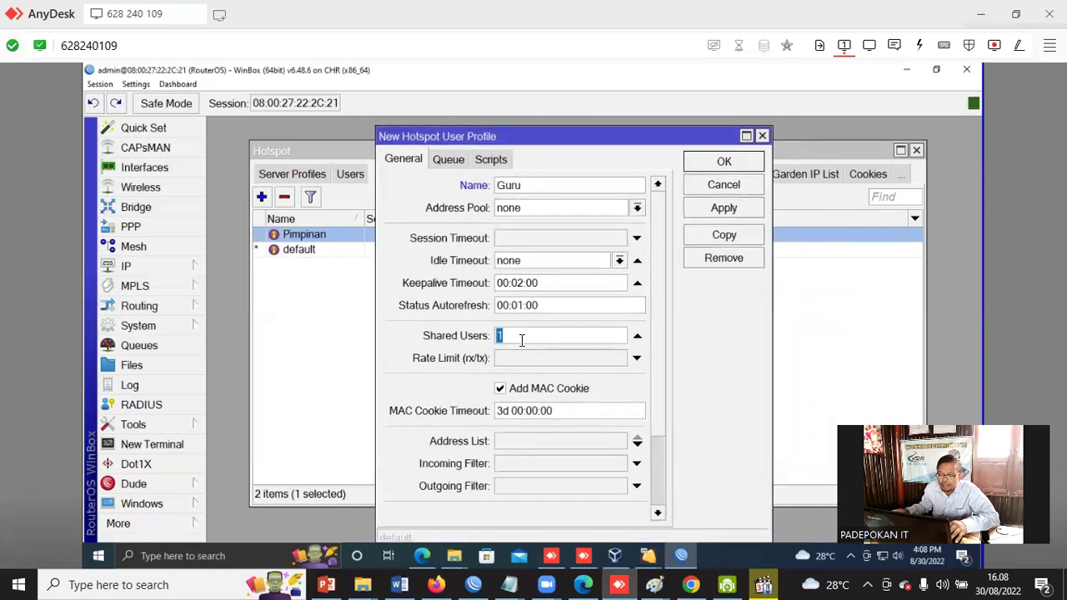
click(506, 358)
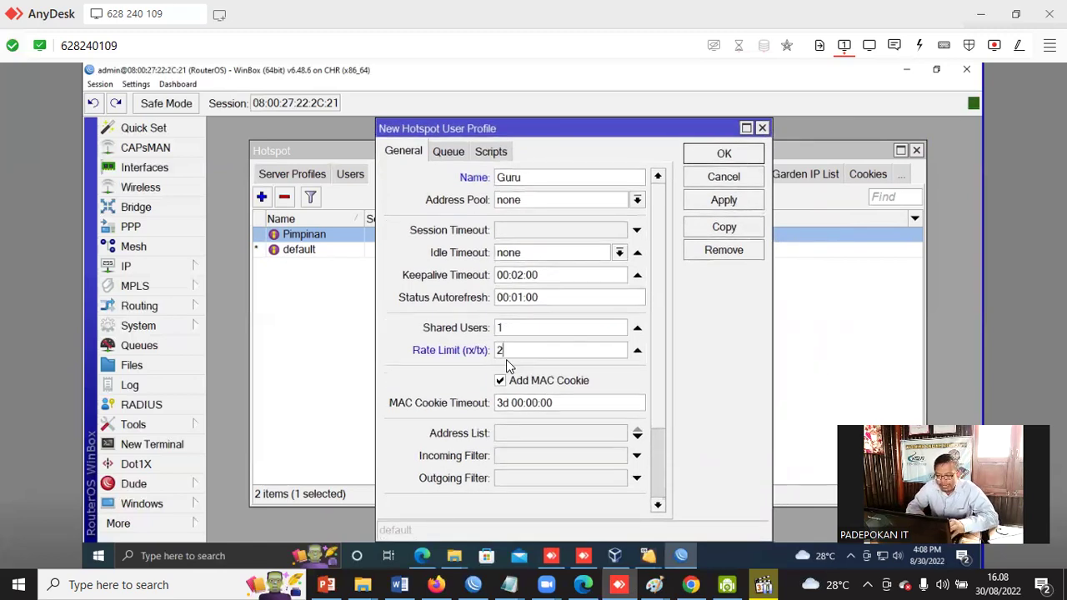
text(2M/4M)
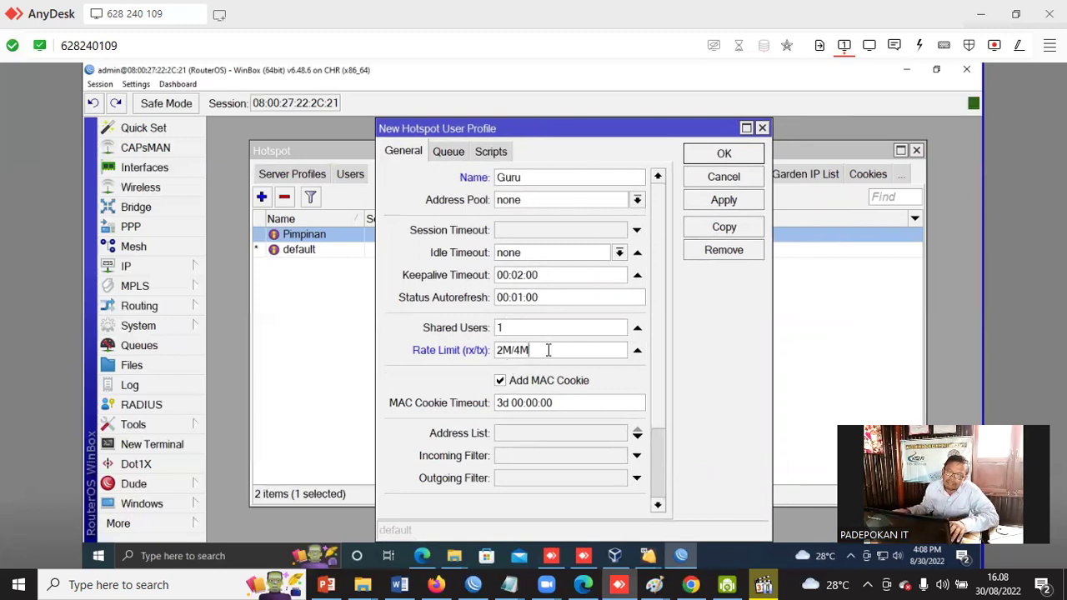
click(722, 155)
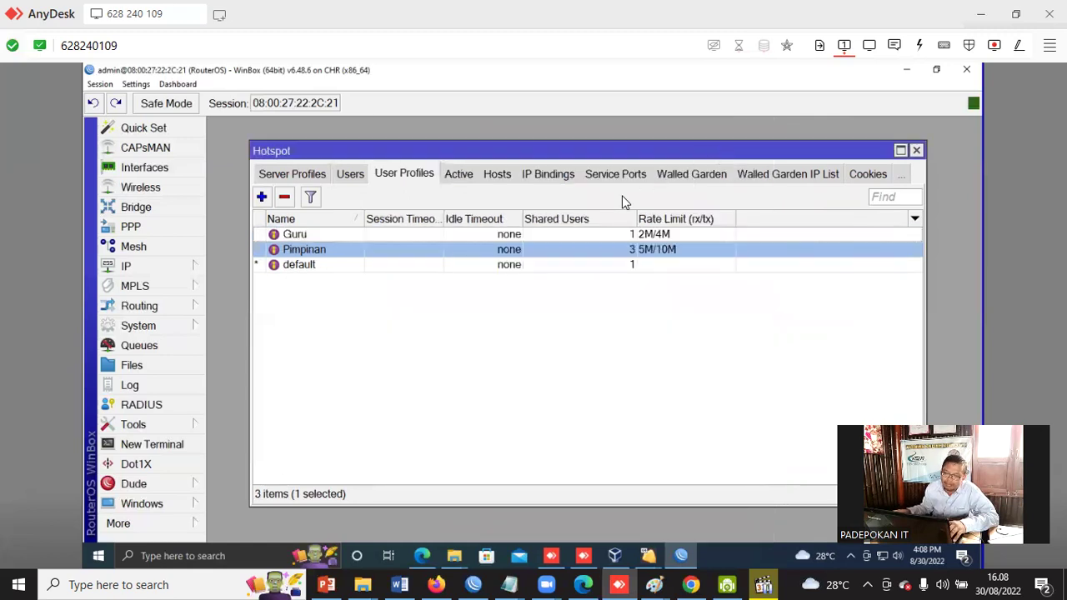
Start a new profile named Siswa with a 1M/1M rate limit.
click(260, 197)
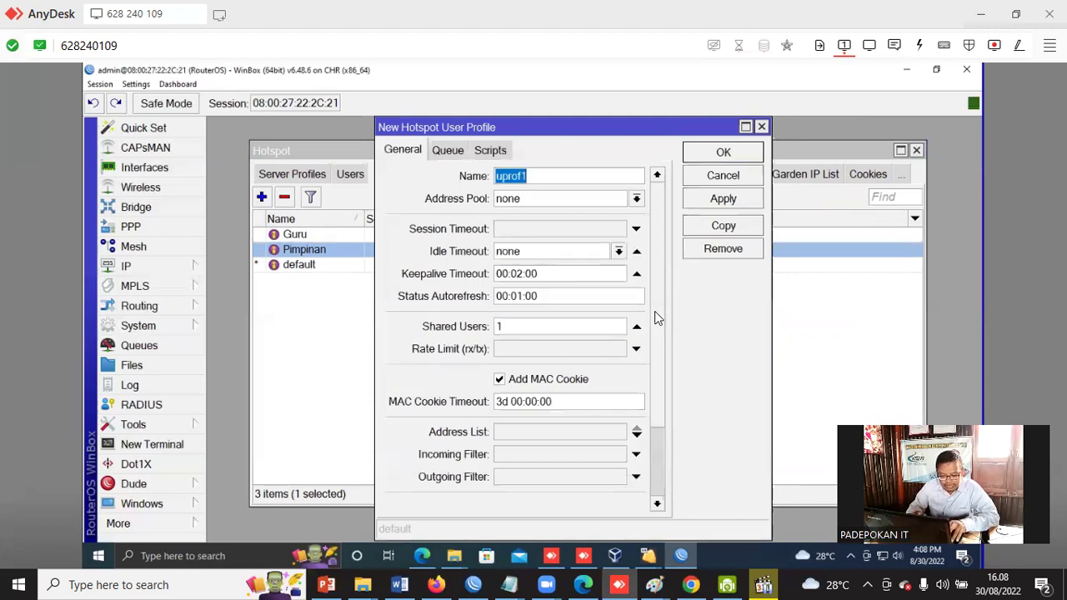
text(Siswa)
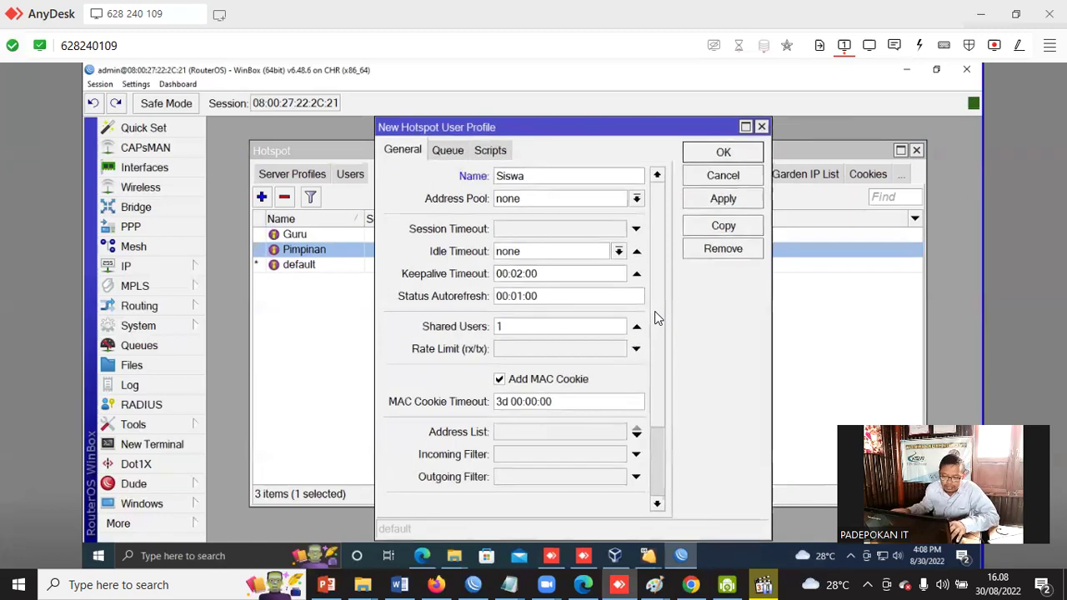
click(510, 349)
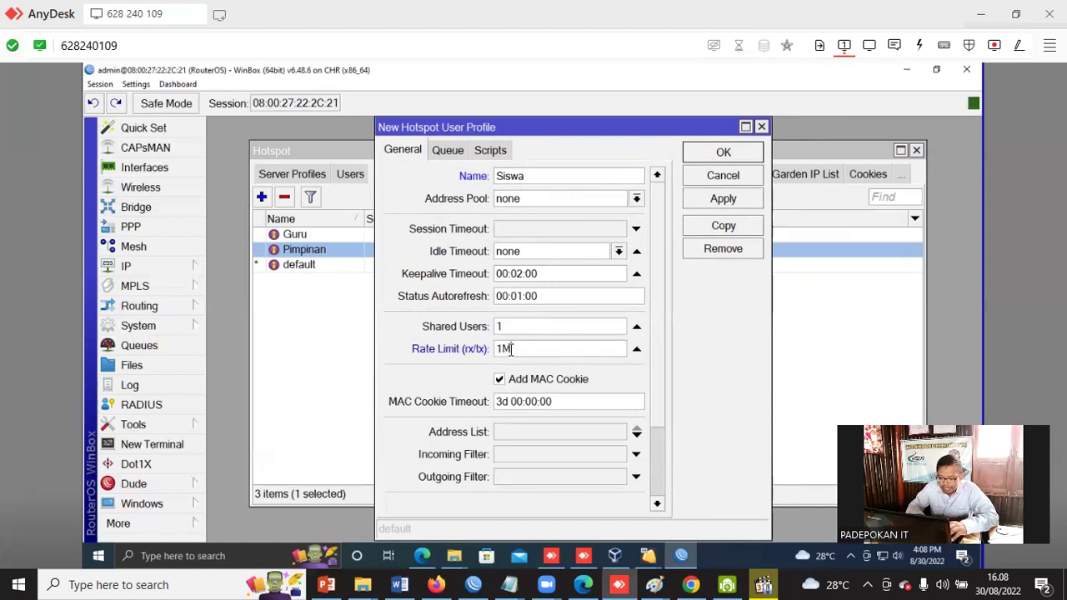
text(1M/1M)
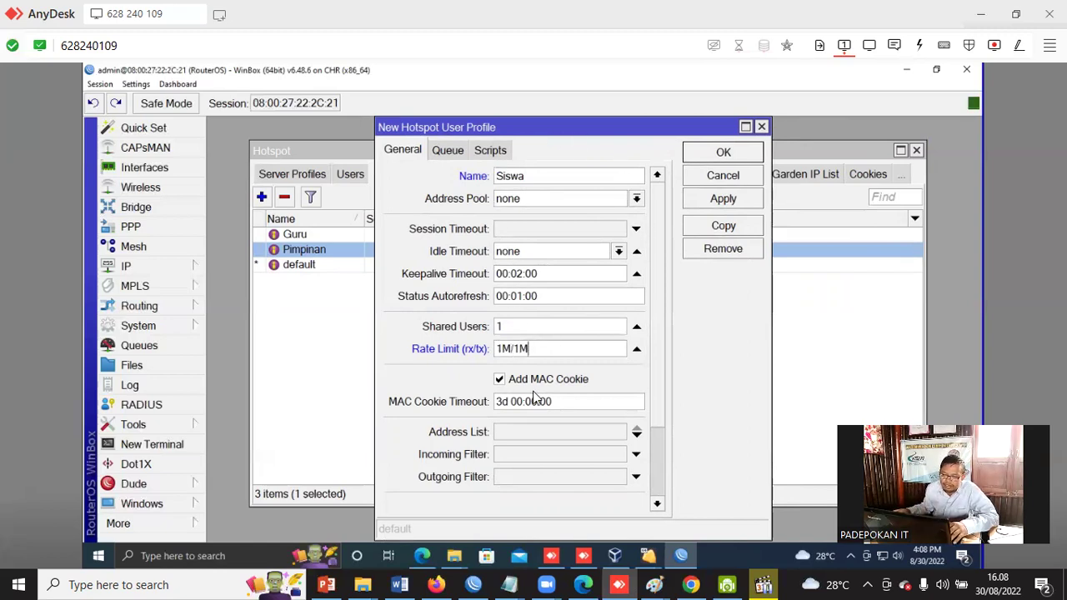
Enable a 07:00:00 session timeout for Siswa and save the profile.
drag(508, 137, 550, 147)
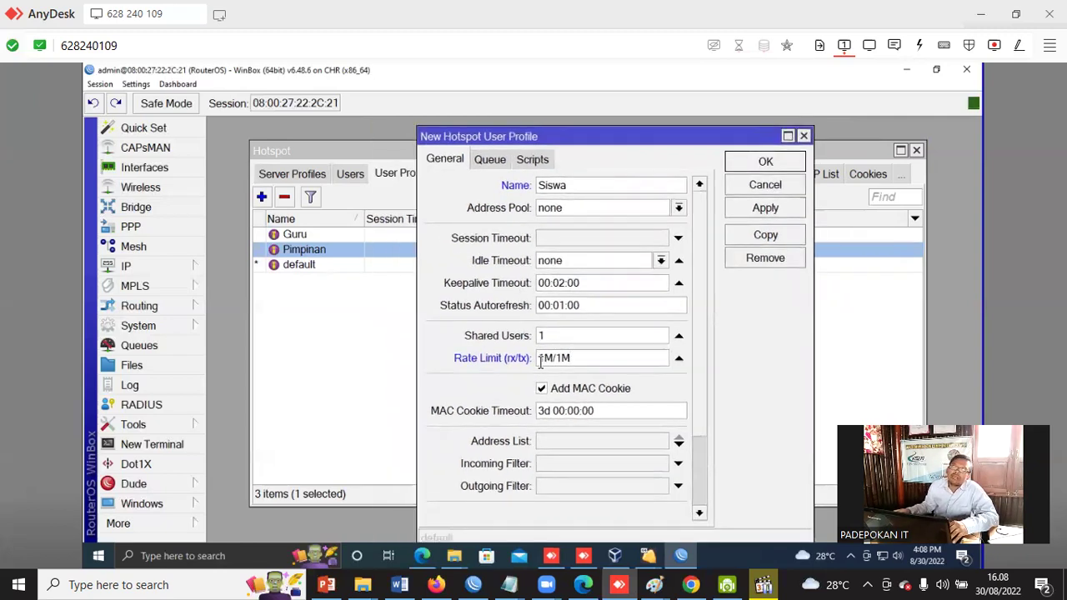
click(565, 239)
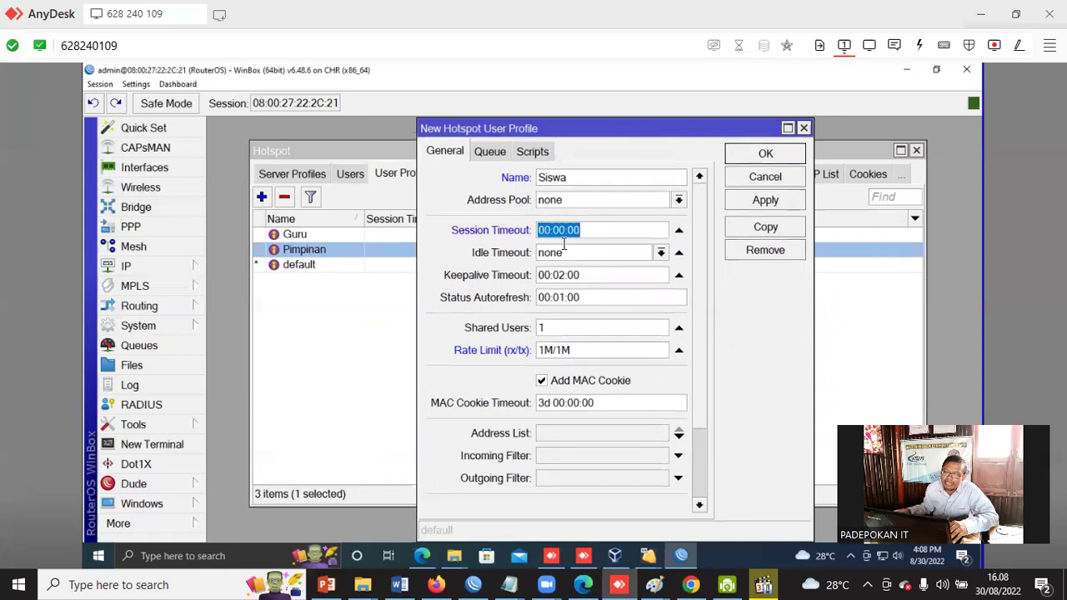
click(570, 234)
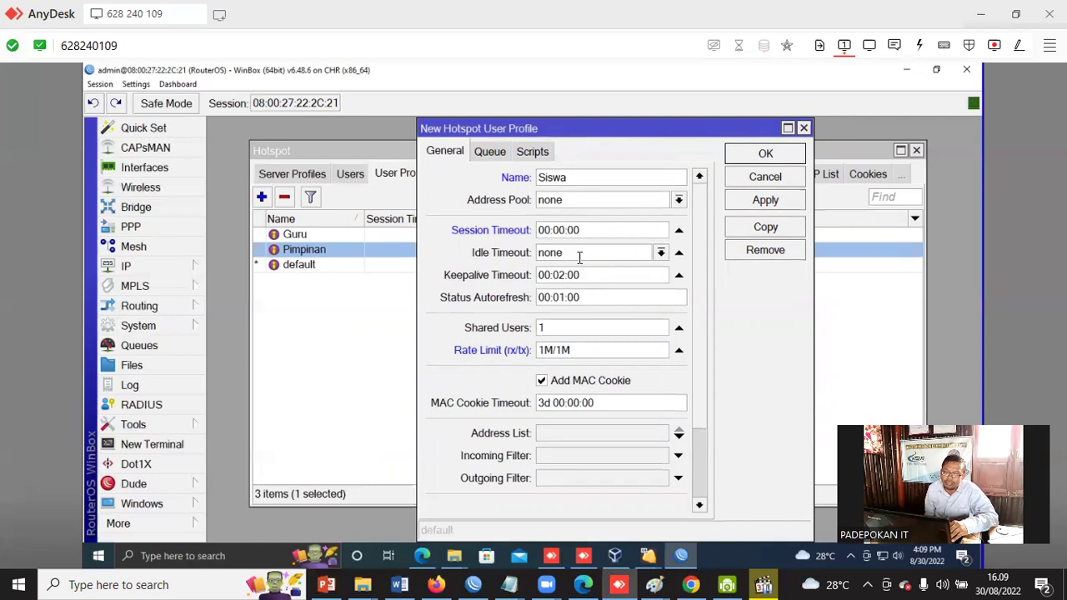
key(BackSpace)
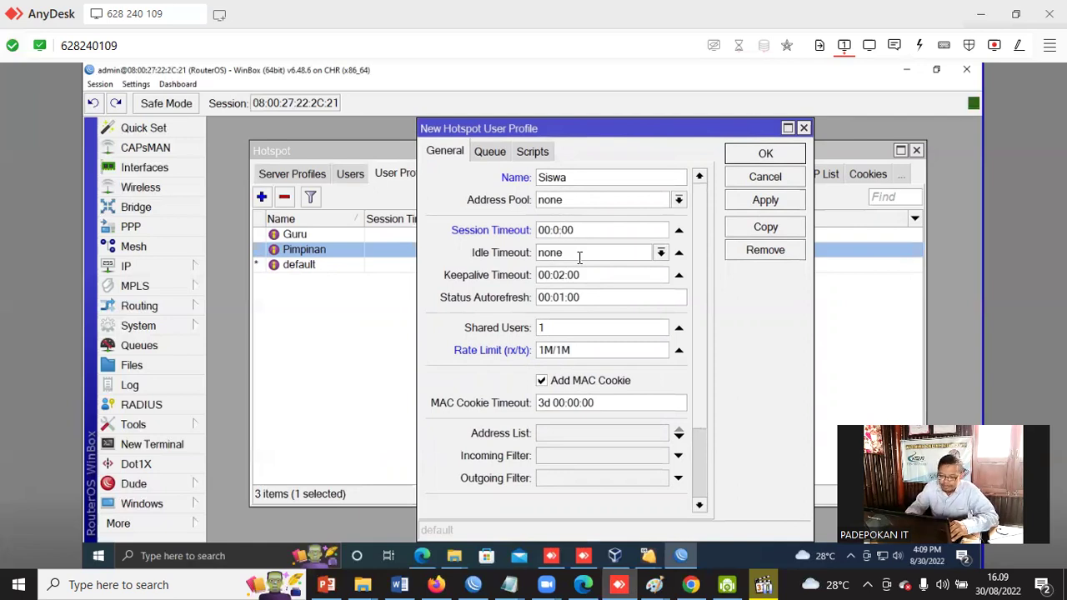
text(0:)
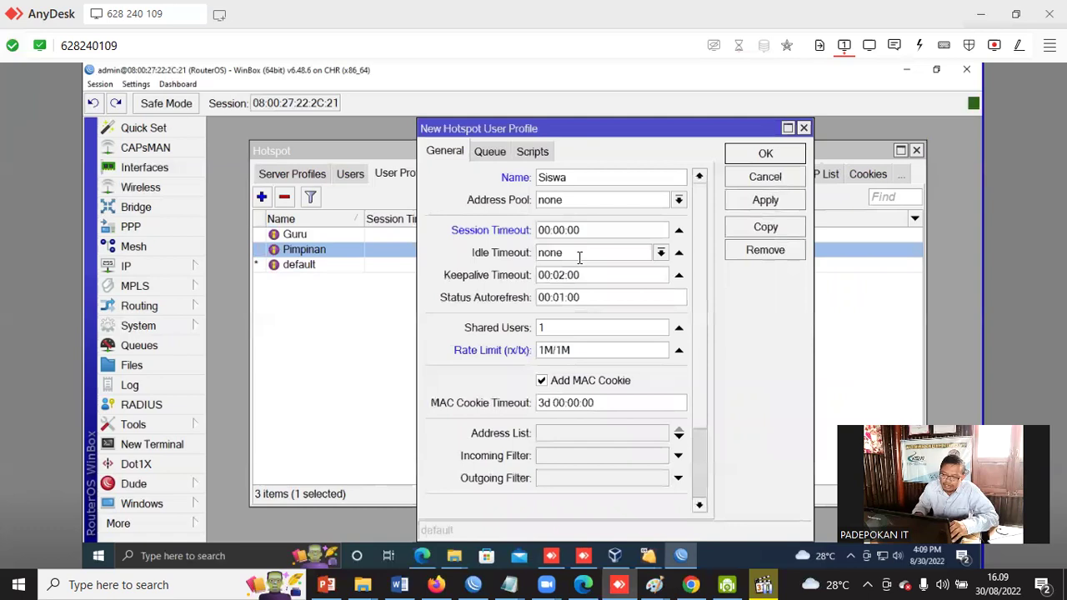
key(BackSpace)
text(7)
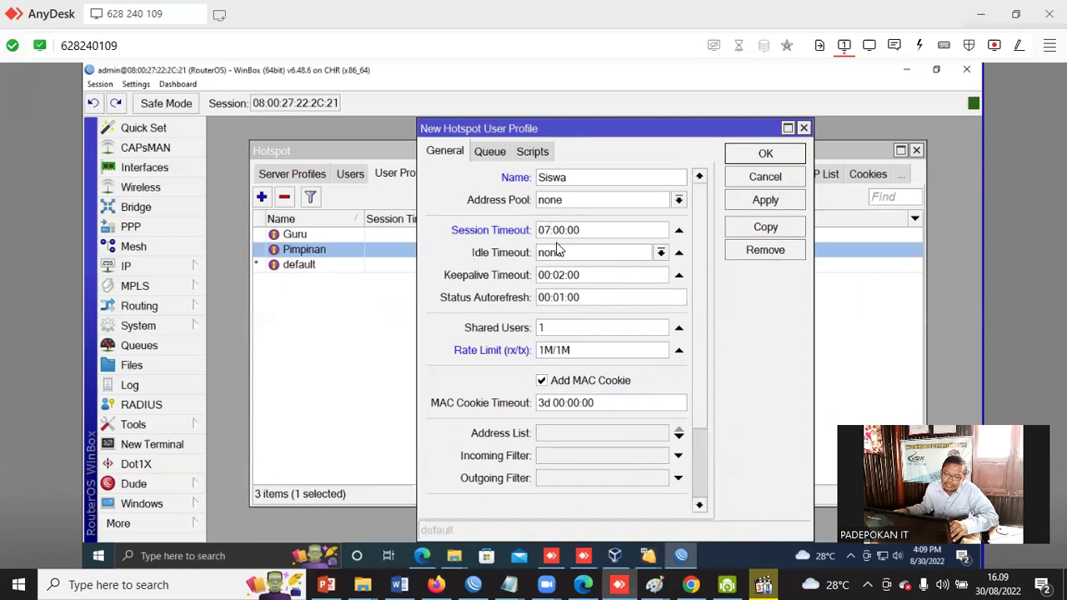
click(756, 202)
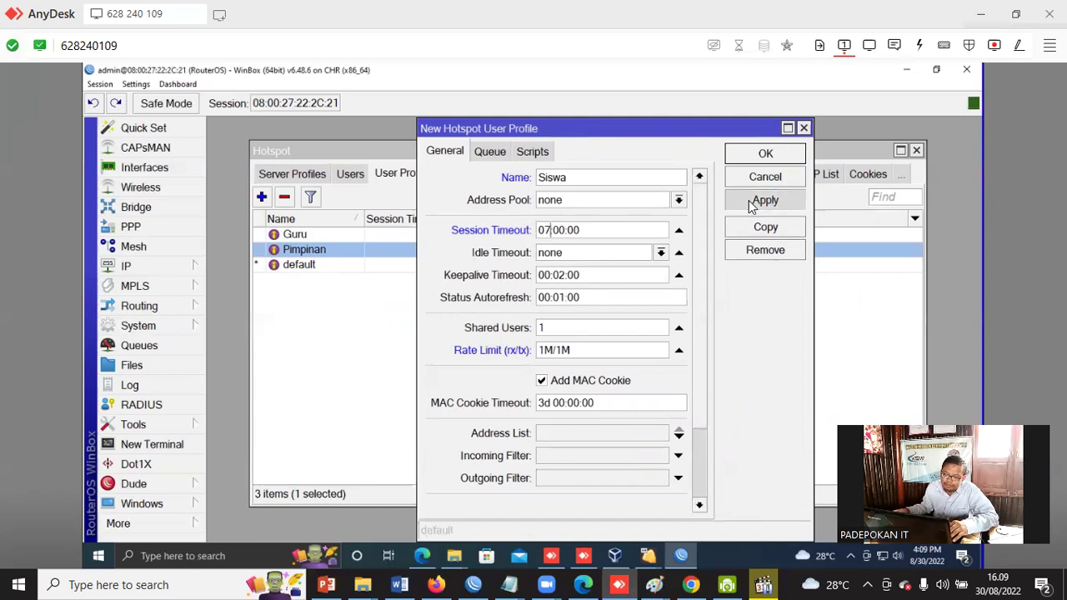
click(773, 157)
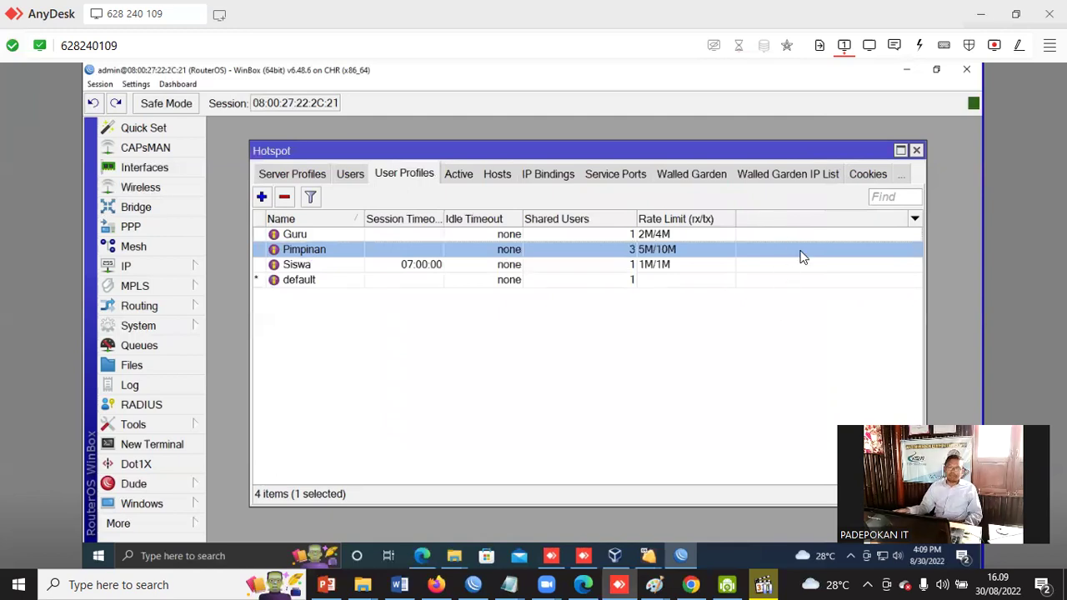
Start a new hotspot user profile named Staff.
click(261, 196)
drag(606, 134, 635, 282)
text(s)
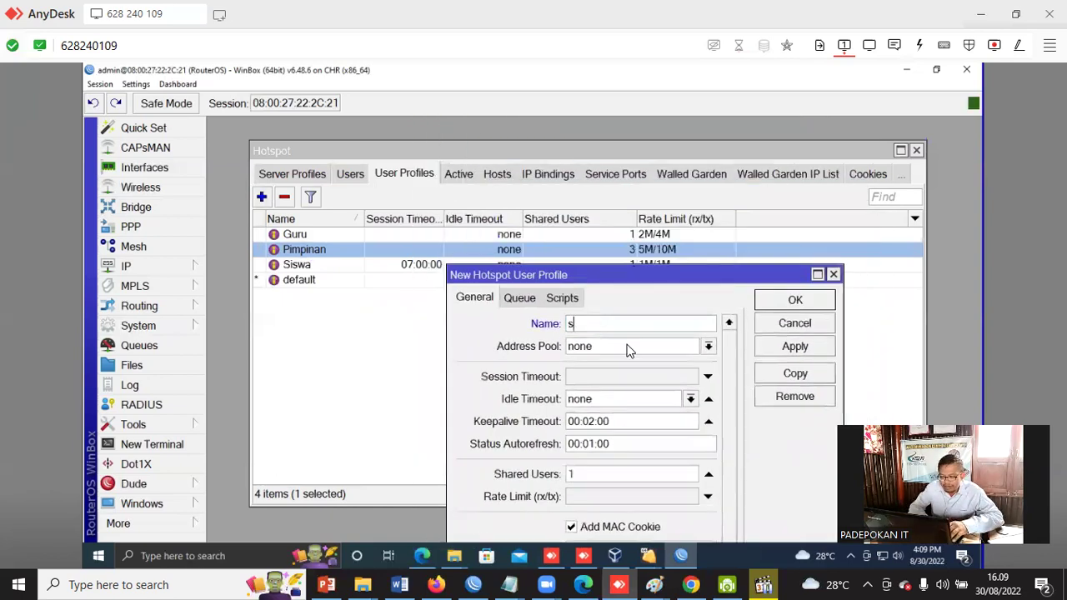
key(BackSpace)
text(Staff)
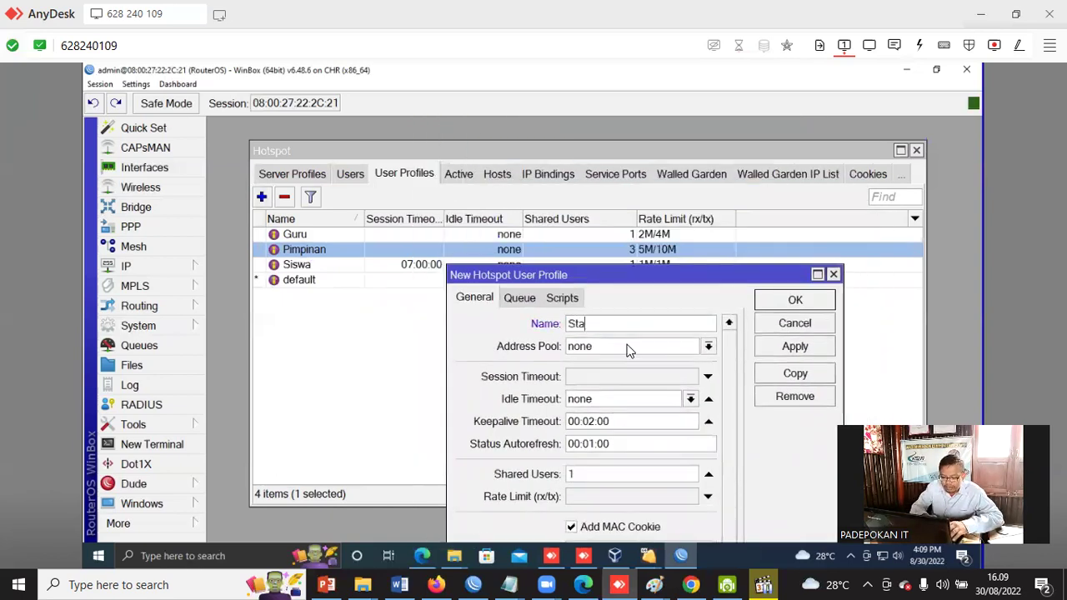
Save Staff with a 1M/2M rate limit and bring up the Hotspot Users list.
click(583, 497)
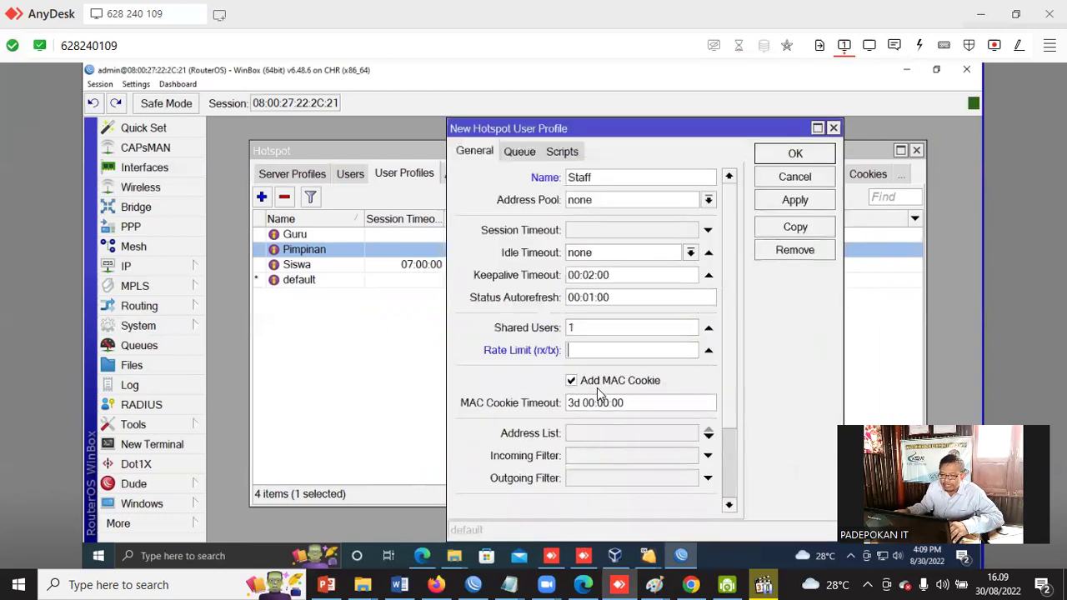
key(Tab)
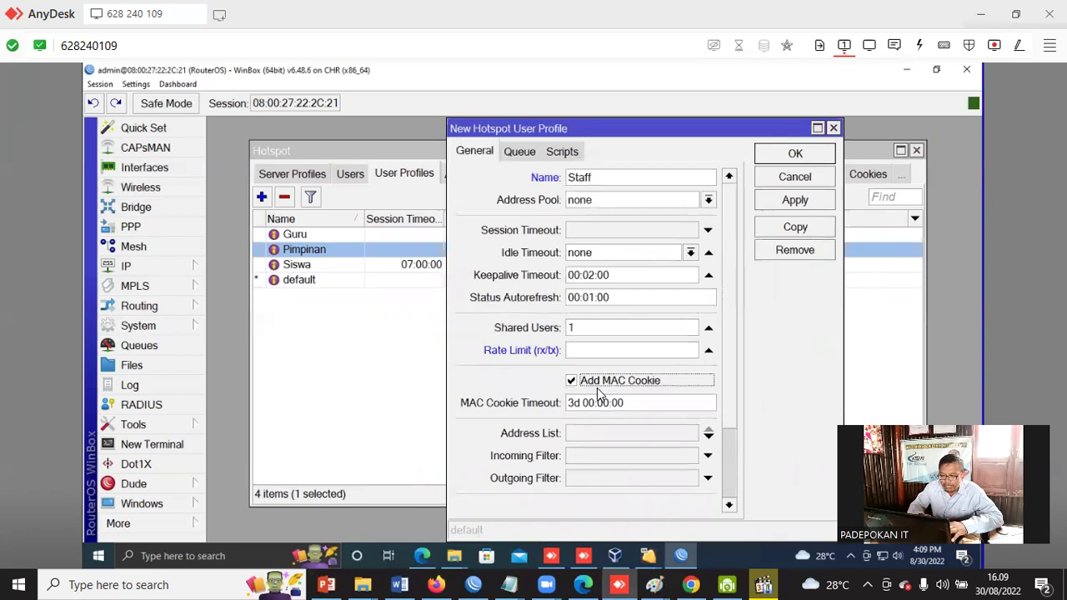
click(593, 353)
text(1M/)
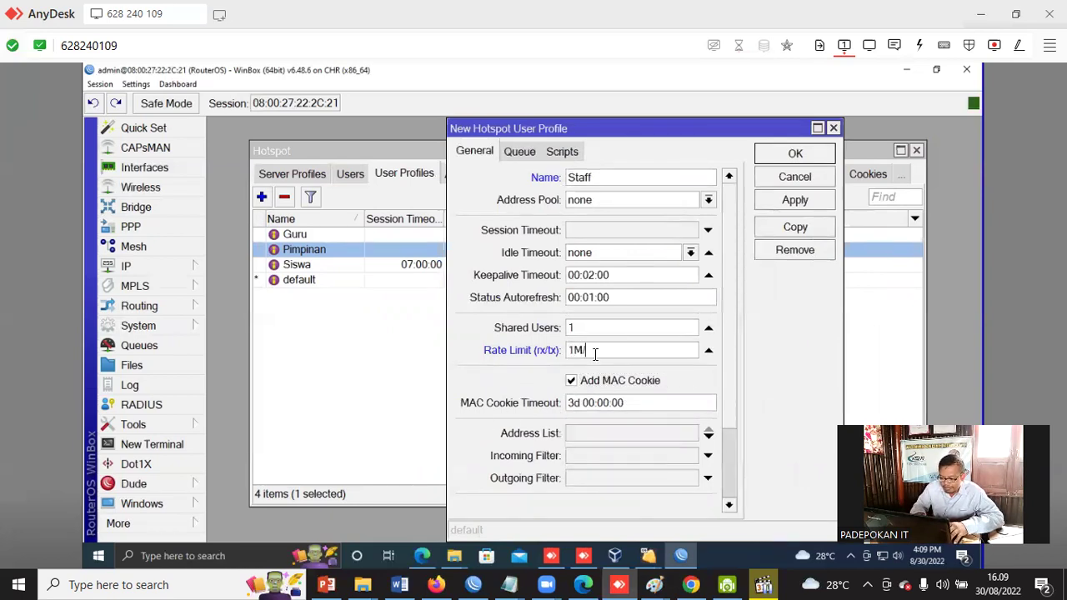
text(2M)
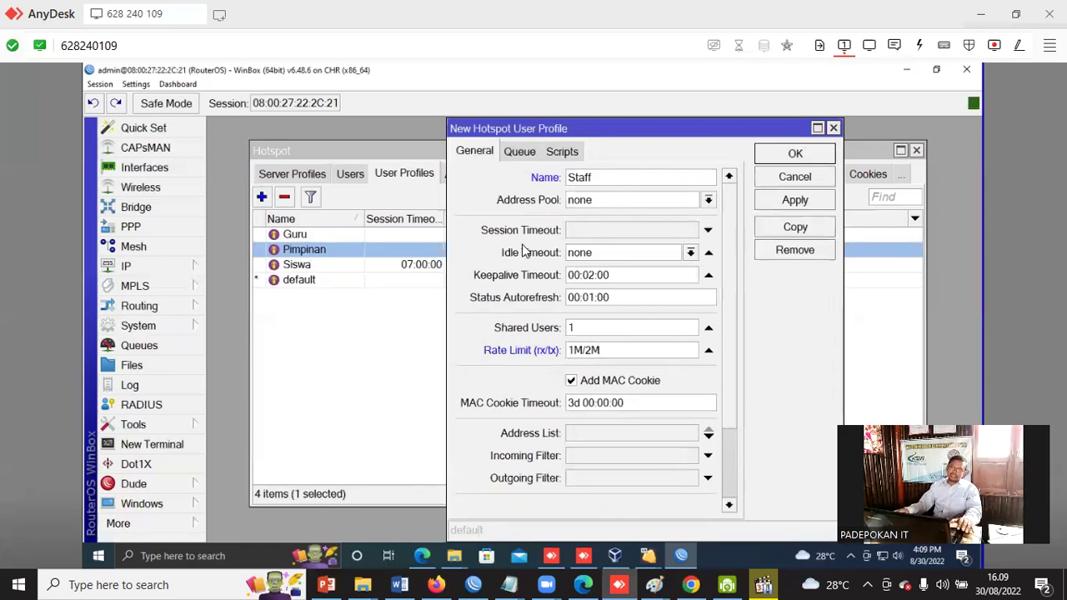
click(800, 201)
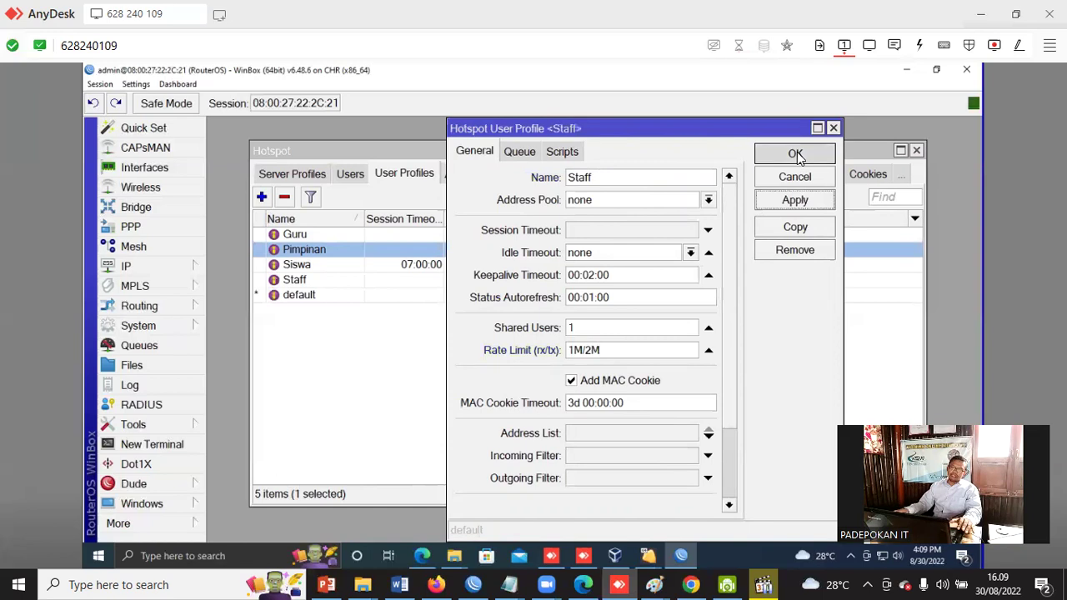
click(796, 156)
click(481, 353)
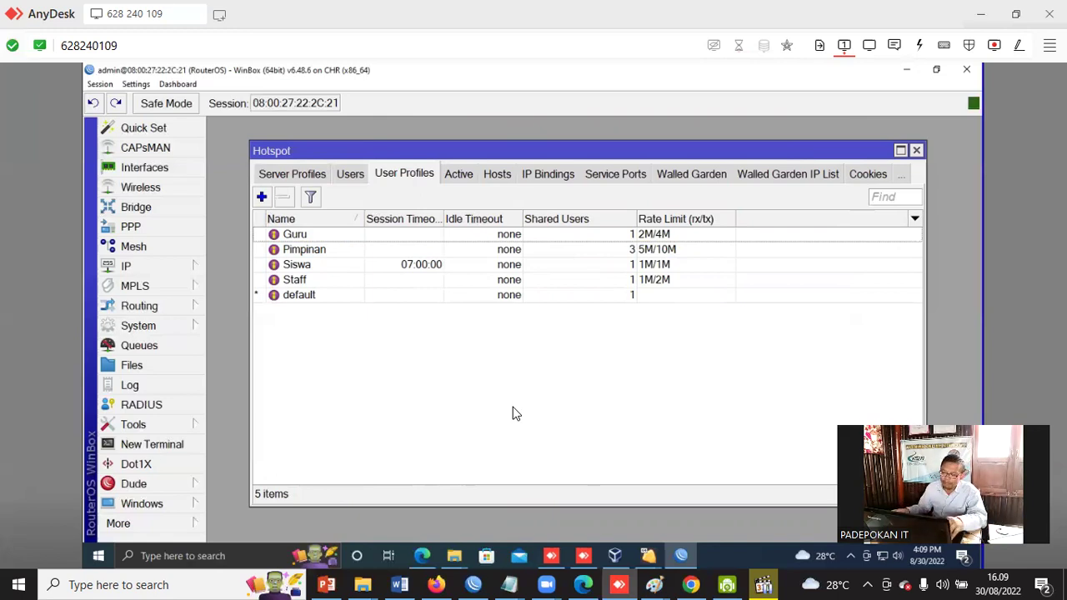
click(351, 177)
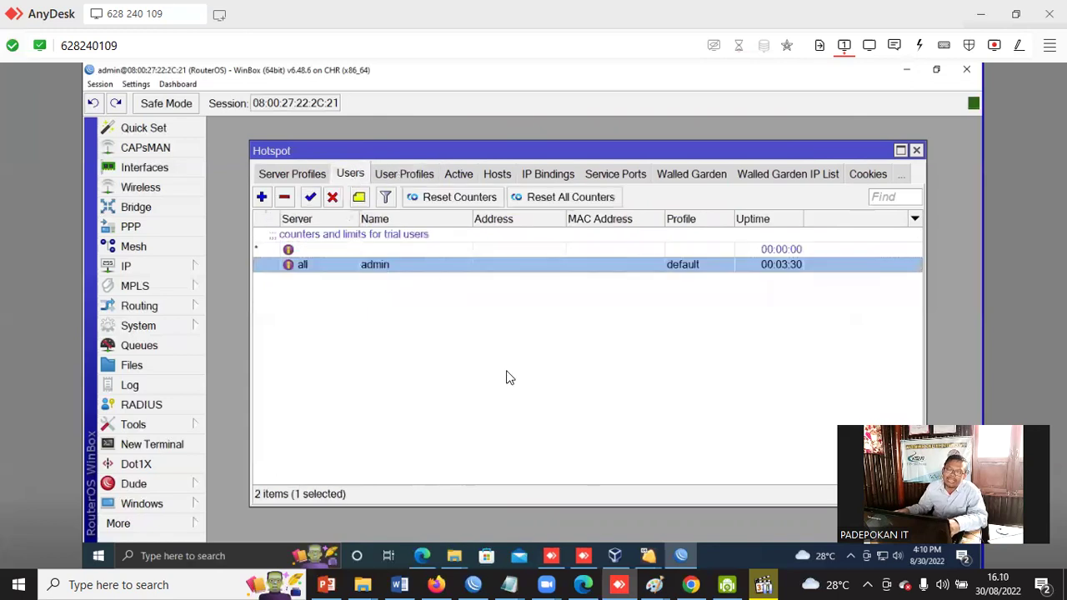
Add a new hotspot user assigned the Pimpinan profile.
click(533, 439)
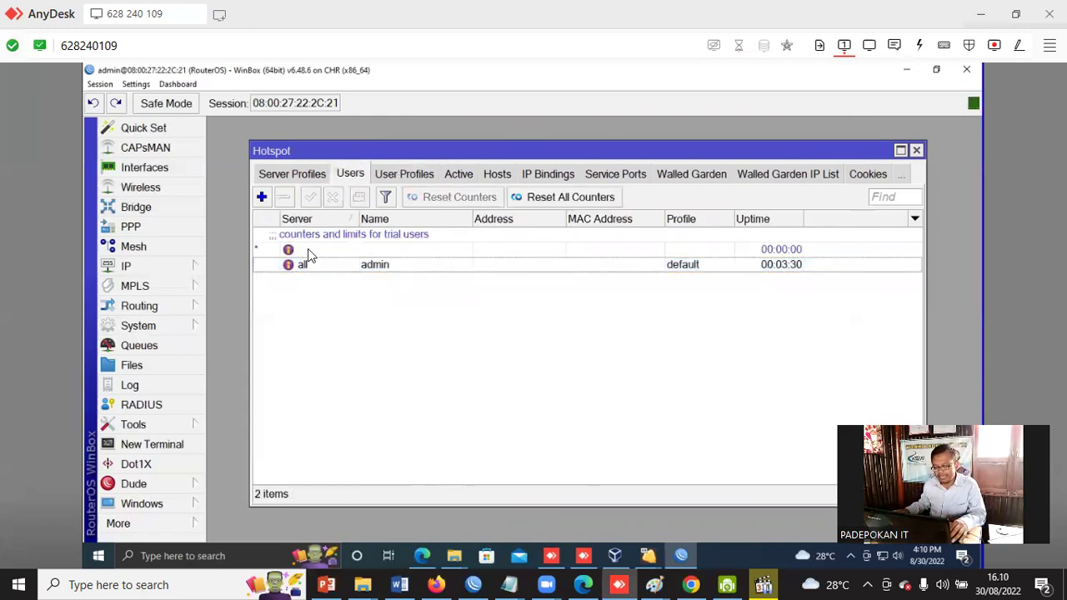
click(262, 197)
drag(563, 211, 705, 232)
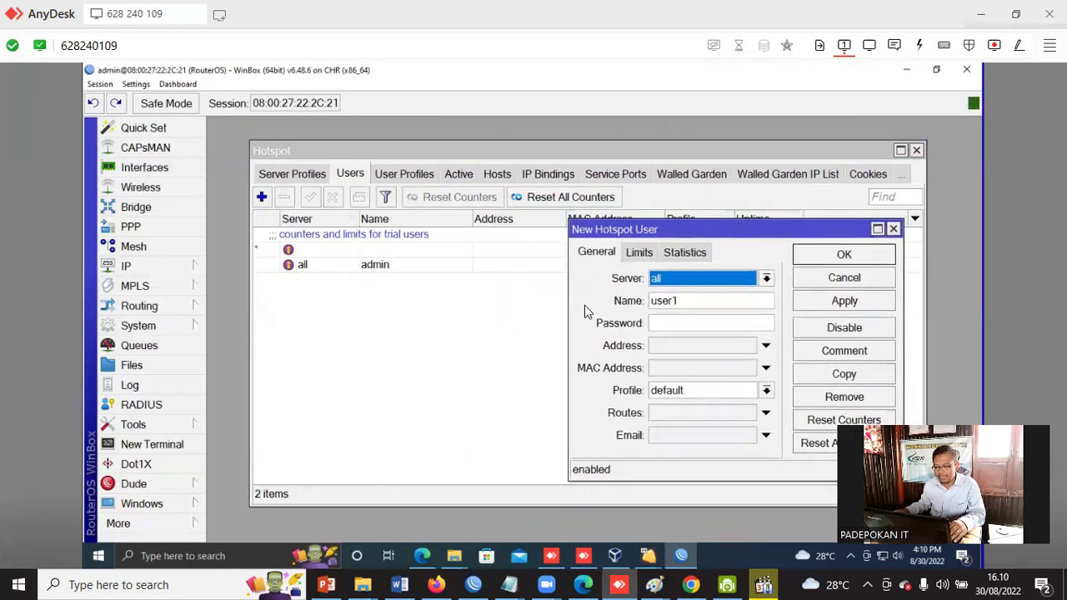
drag(706, 300, 643, 304)
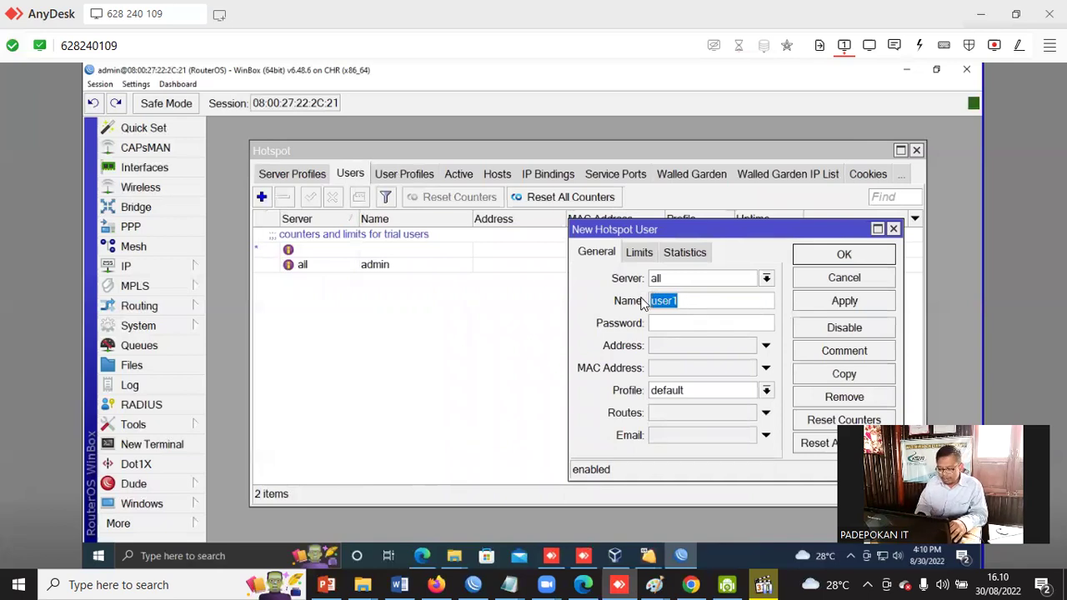
text(YA)
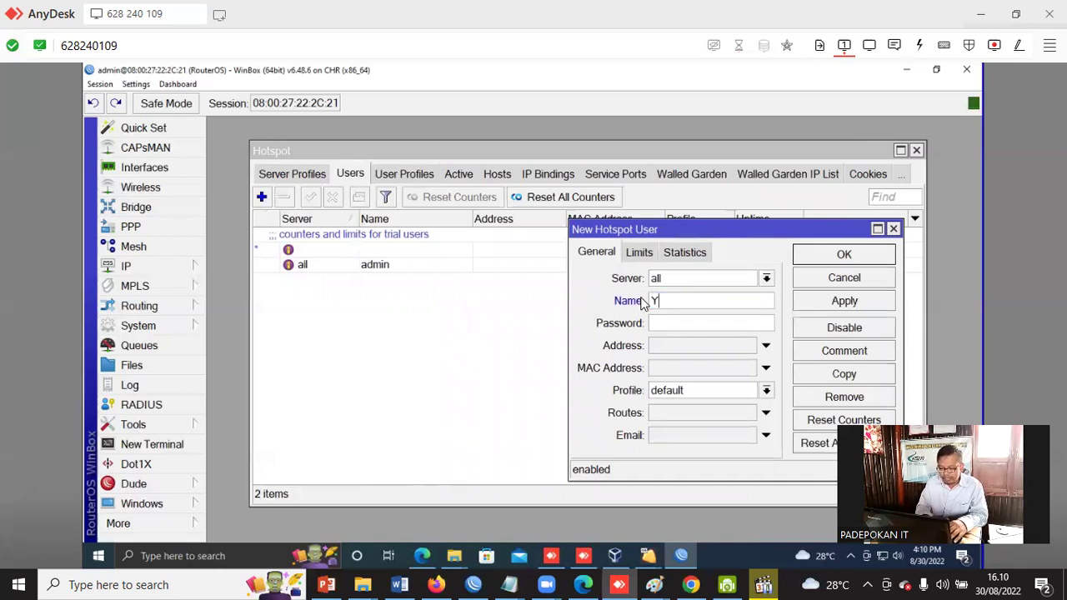
key(BackSpace)
key(BackSpace)
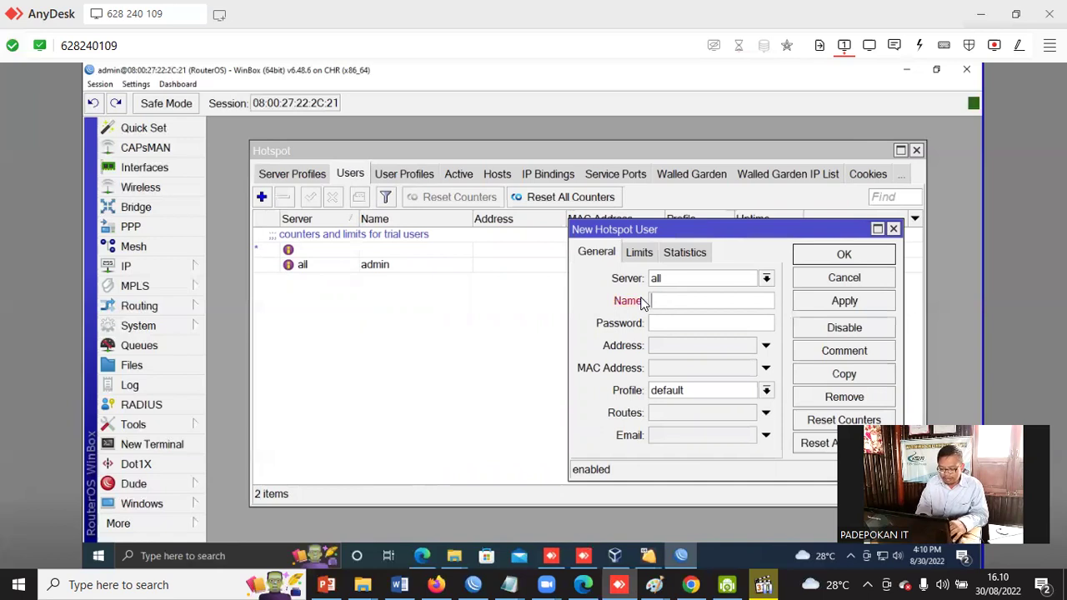
text(dr)
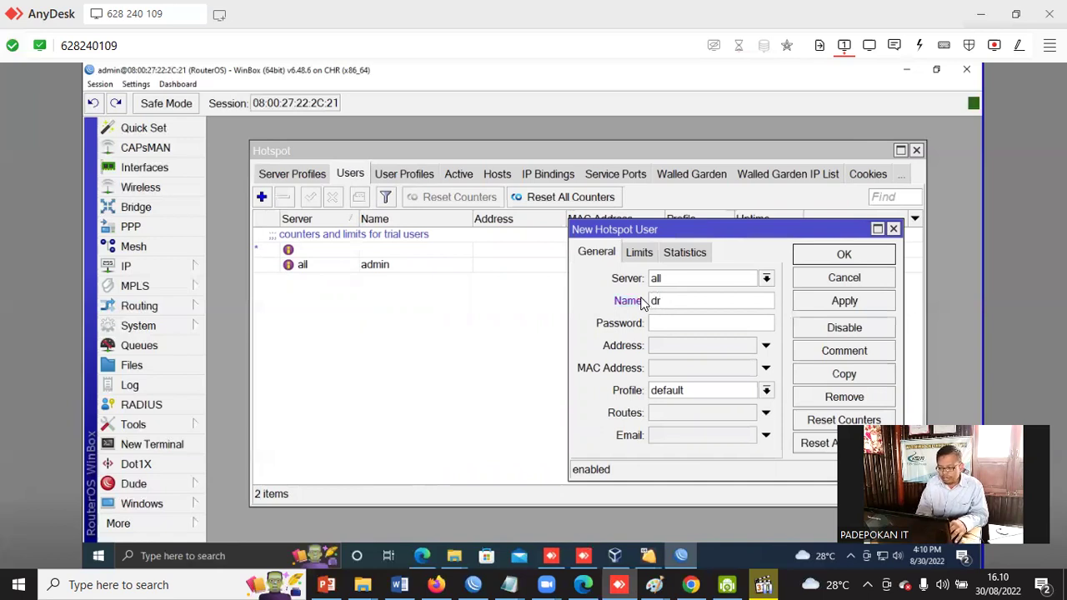
text(yadi)
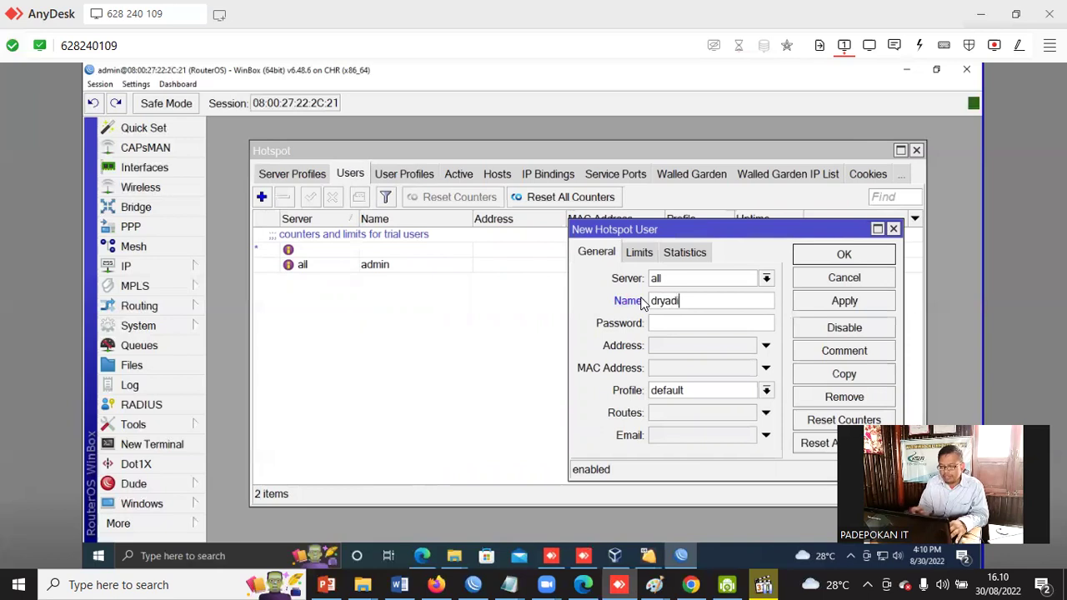
text(123)
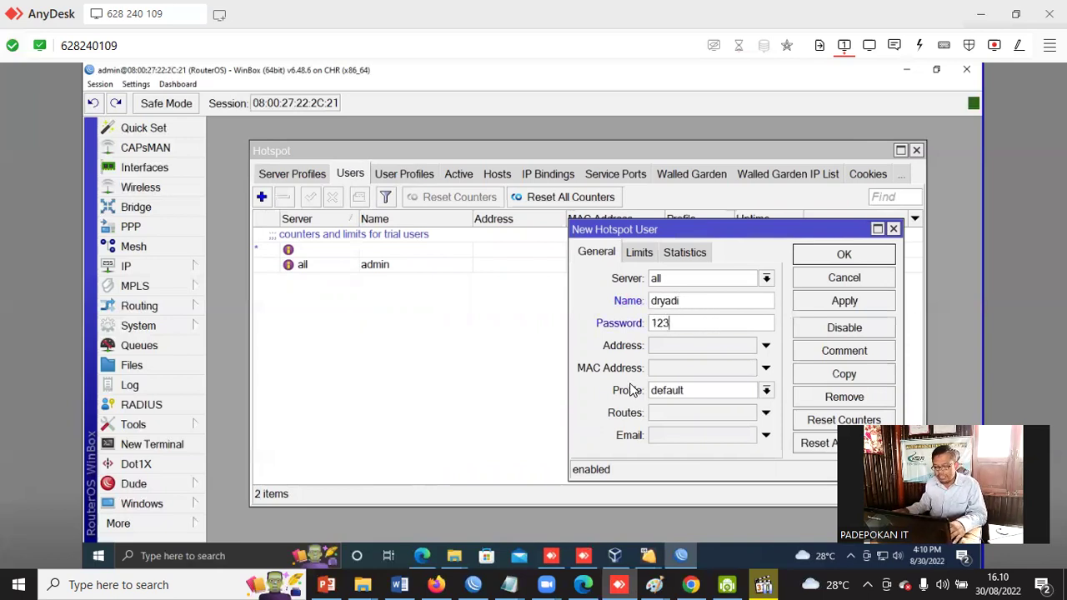
click(766, 392)
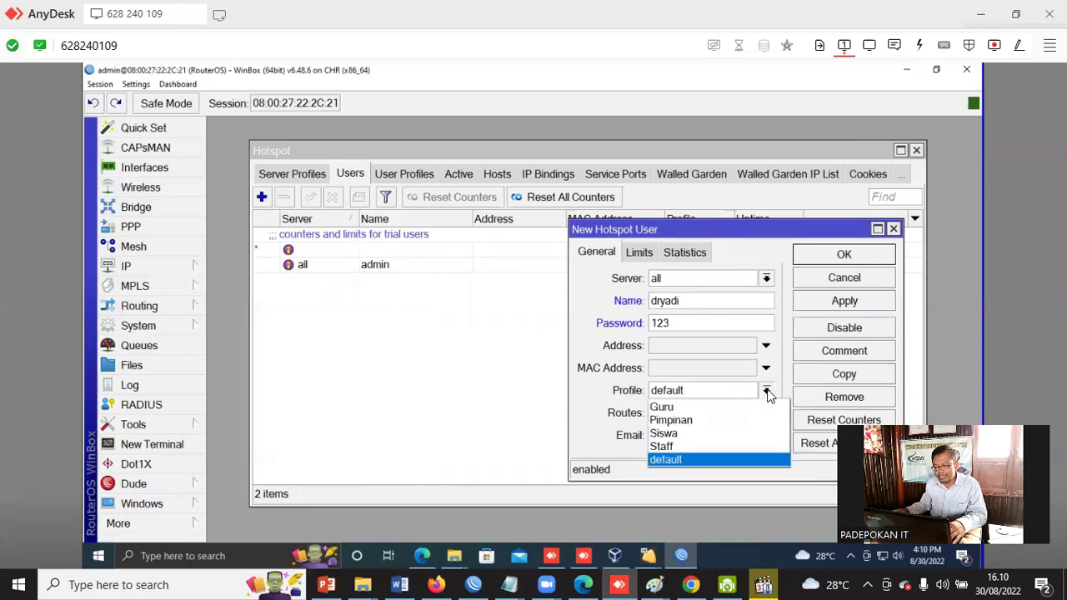
click(716, 420)
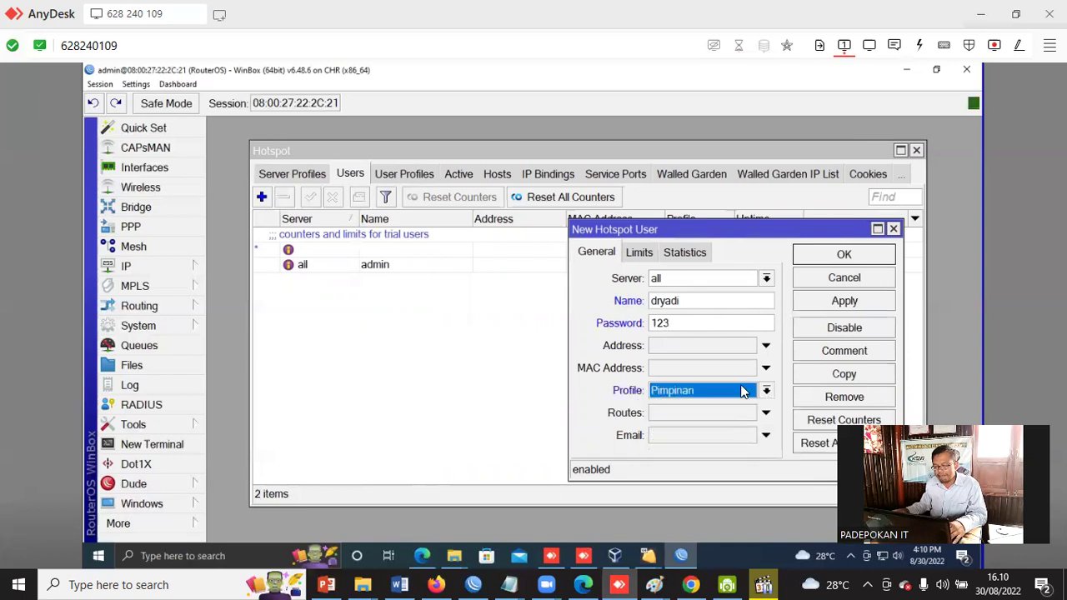
click(843, 255)
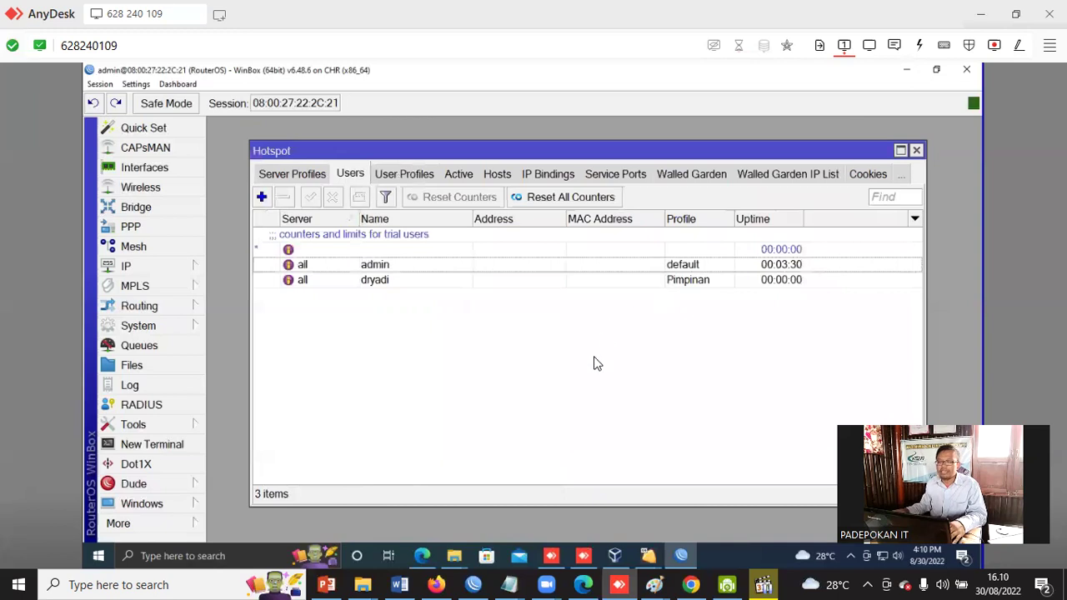
Add another hotspot user with a password, assigned the Guru profile.
click(262, 197)
double_click(664, 299)
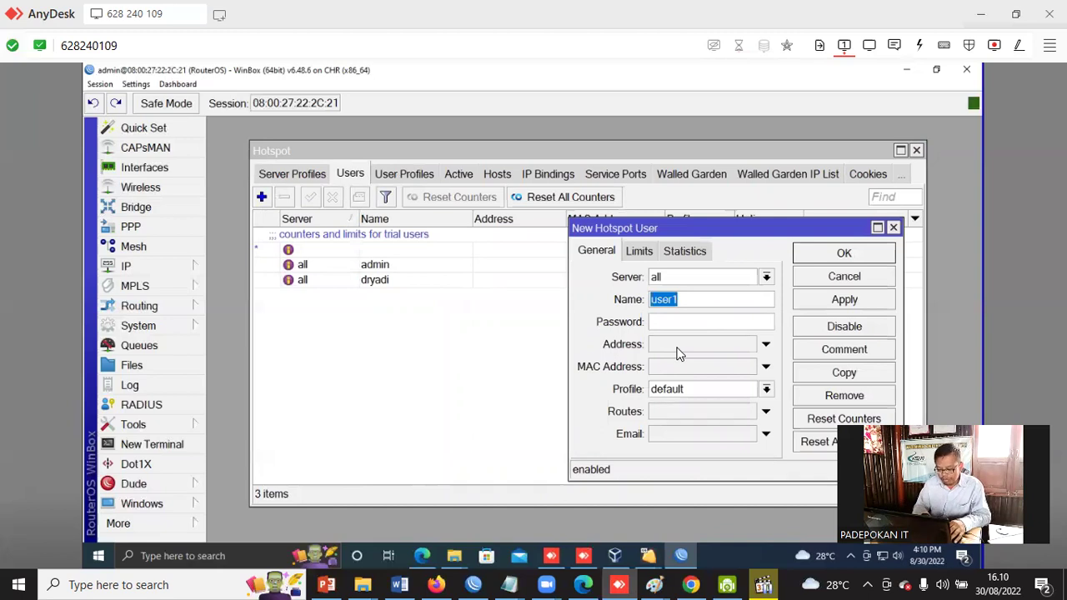
text(nuryati)
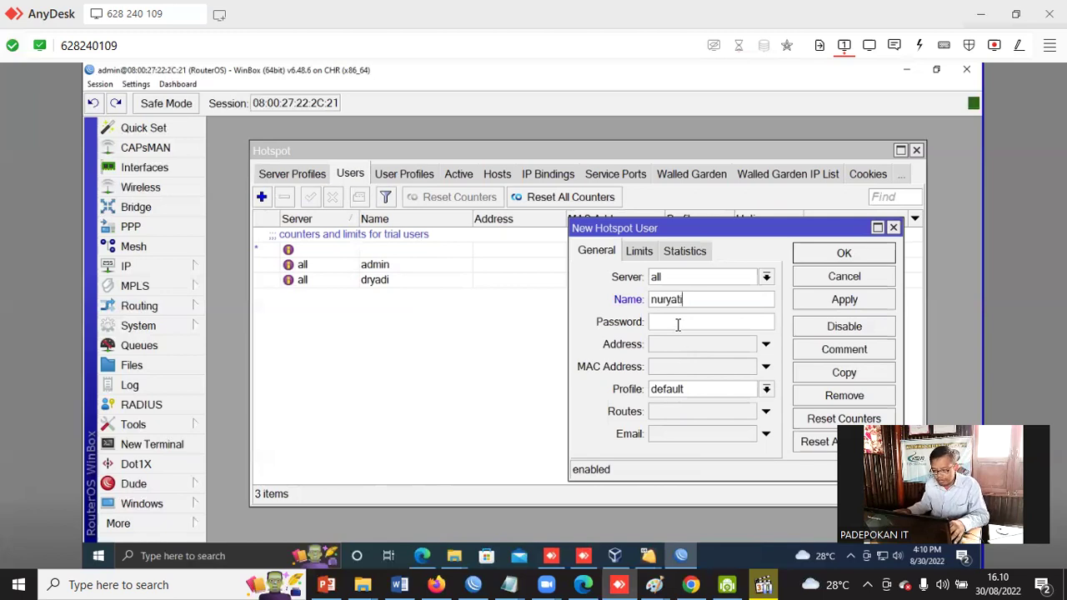
click(678, 326)
text(123)
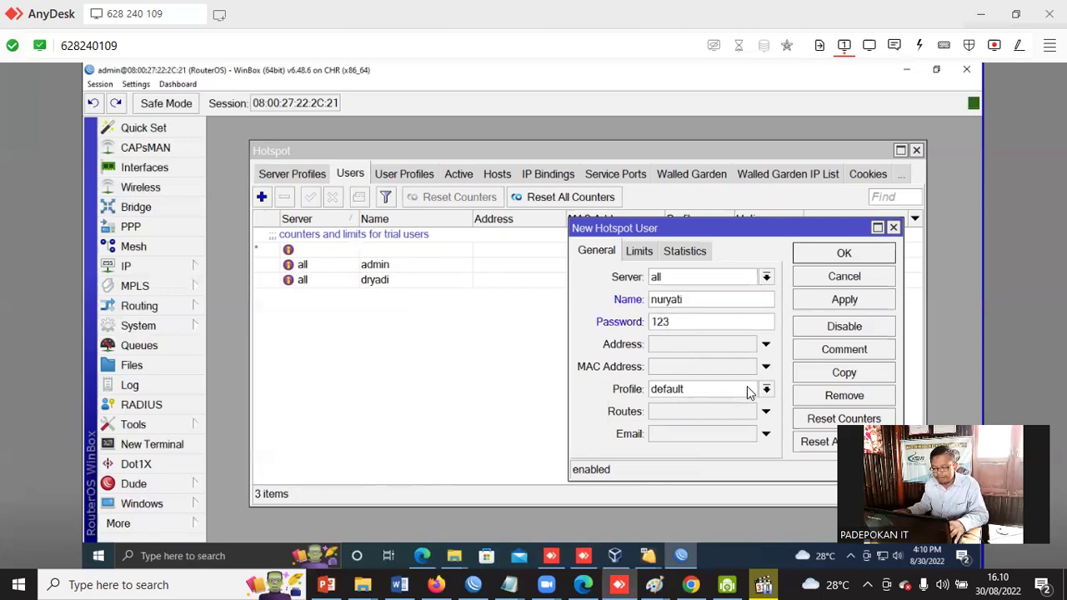
click(764, 389)
click(687, 406)
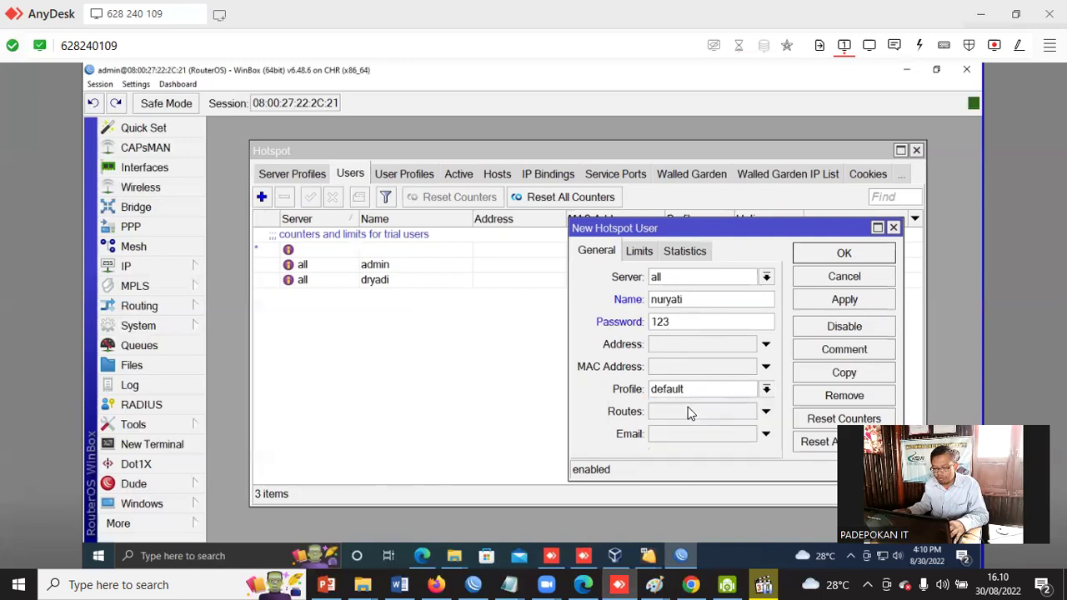
click(842, 254)
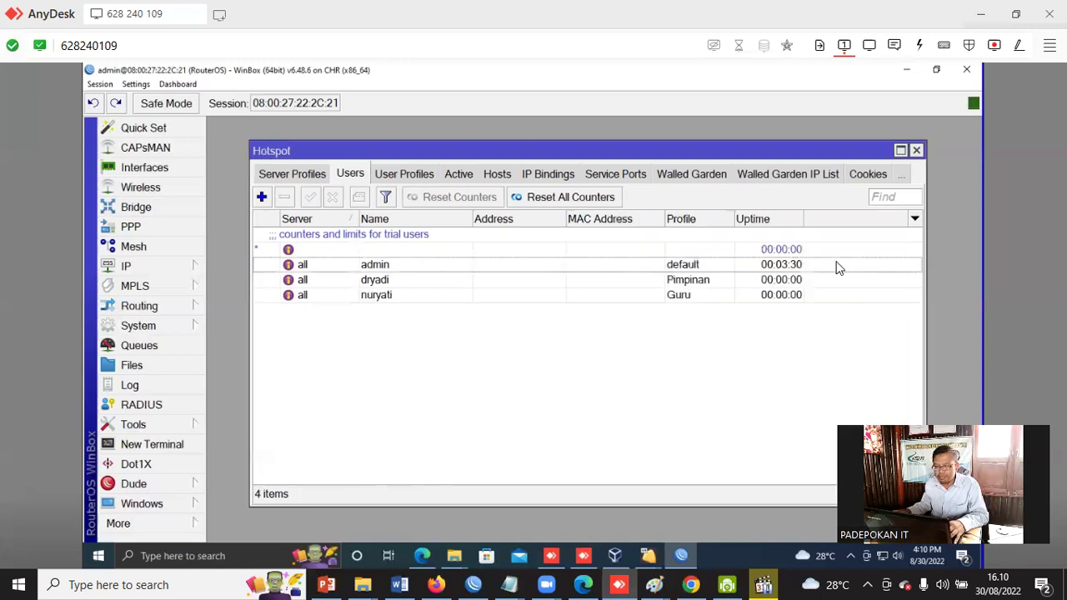
click(261, 196)
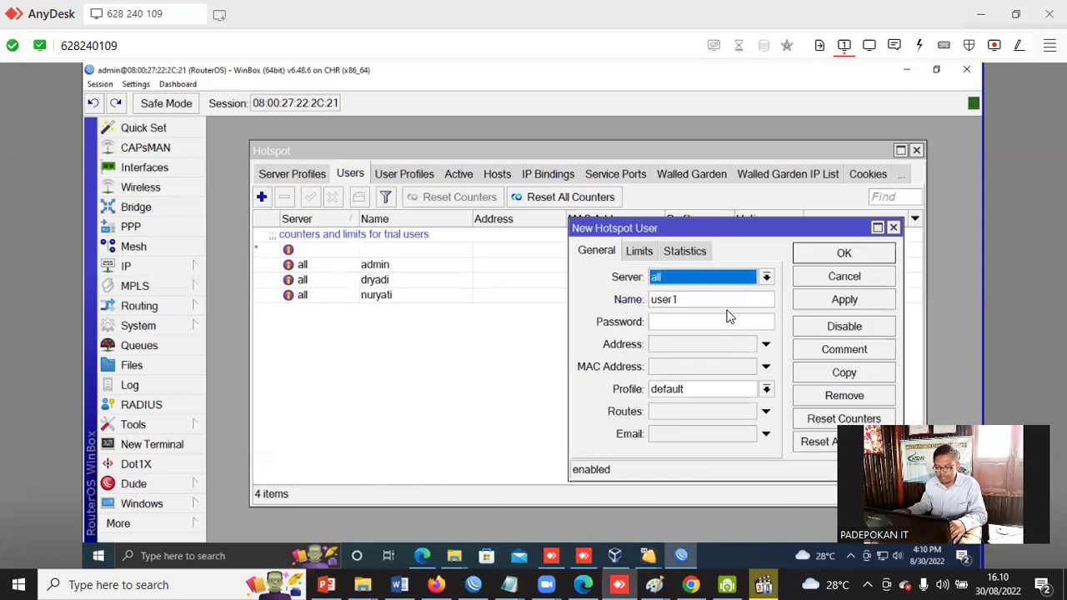
Add a Siswa-profile user whose password is copied from its user name.
drag(681, 231, 660, 290)
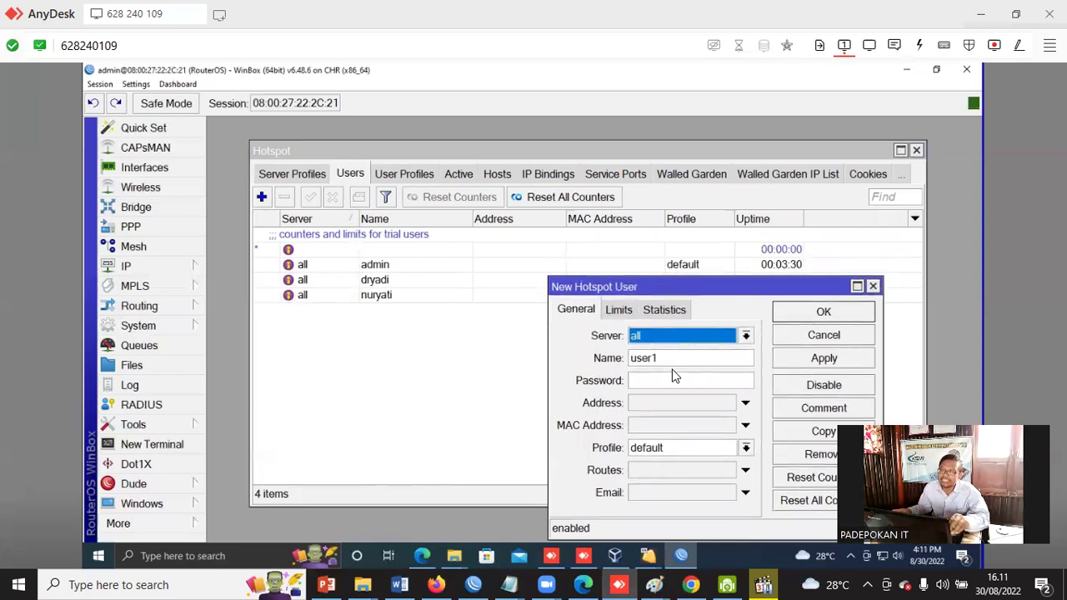
drag(664, 359, 629, 358)
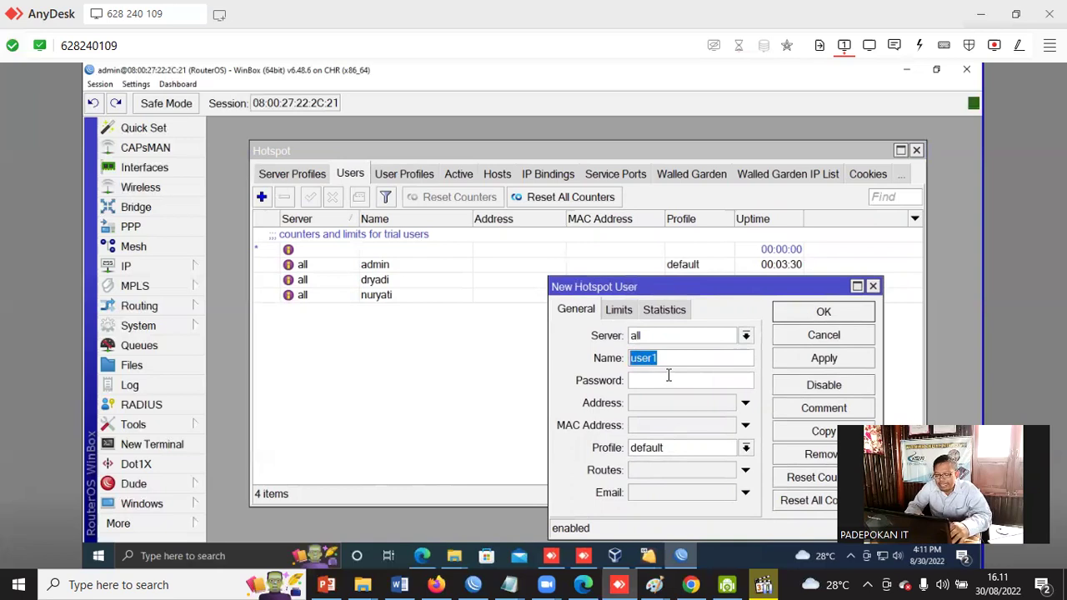
text(123)
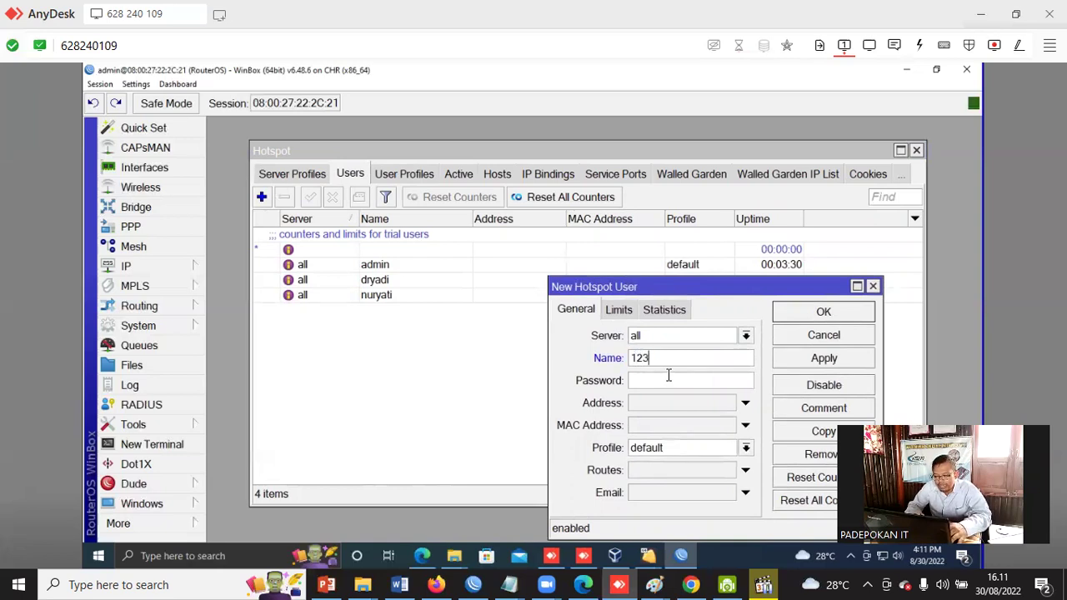
text(3211)
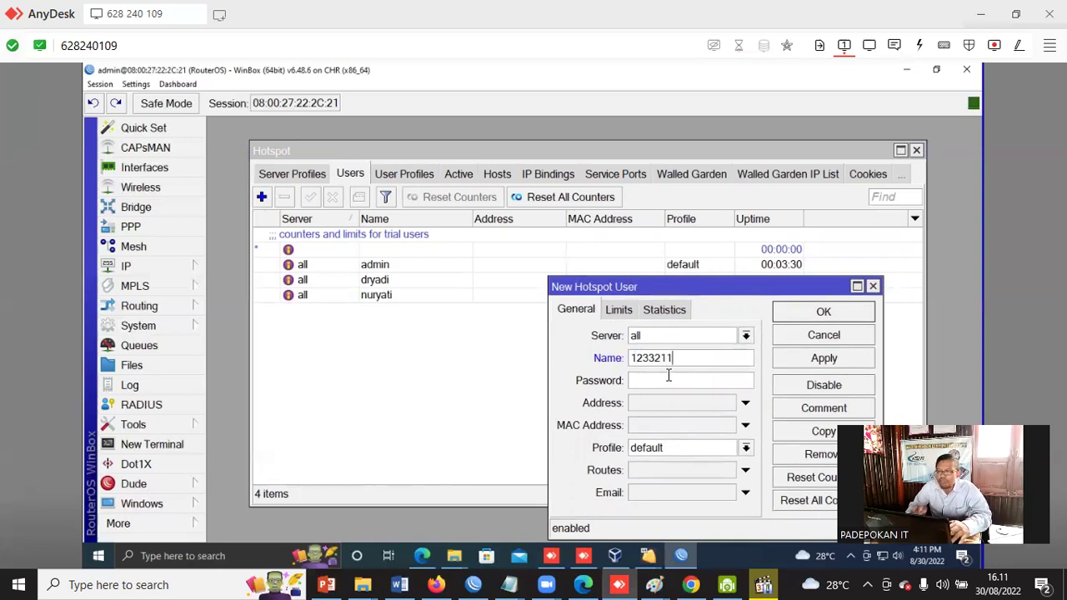
drag(675, 356, 613, 357)
right_click(644, 367)
click(659, 386)
click(659, 383)
key(ctrl+v)
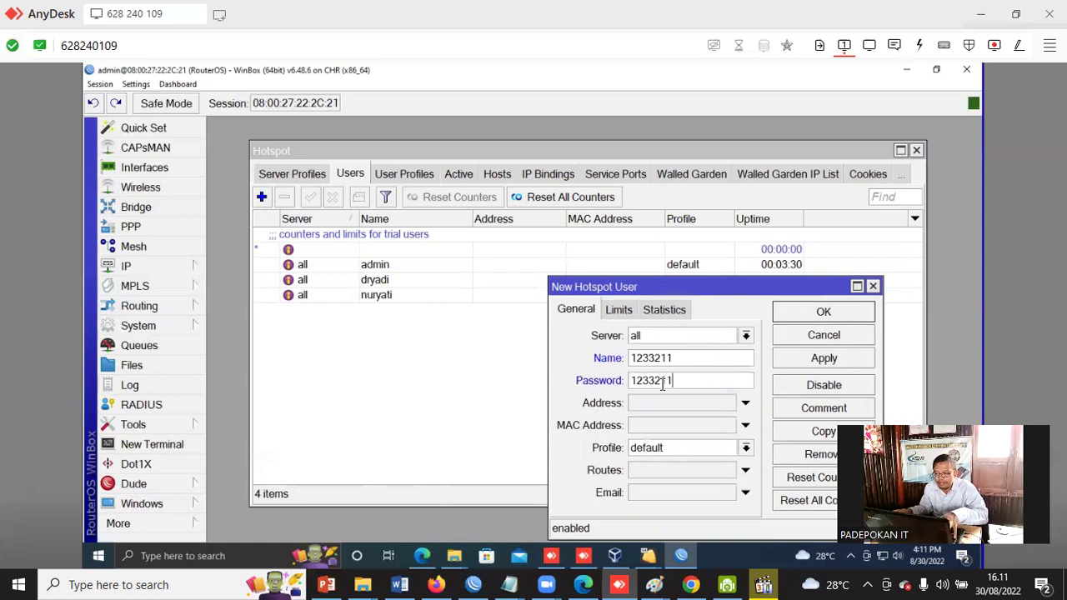
click(745, 447)
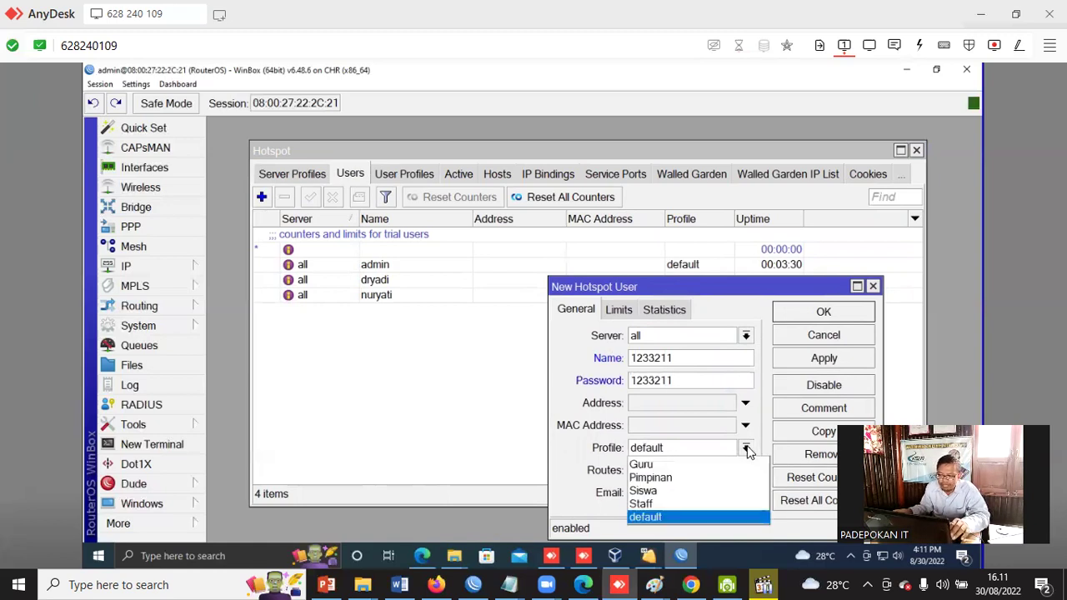
click(687, 497)
click(824, 315)
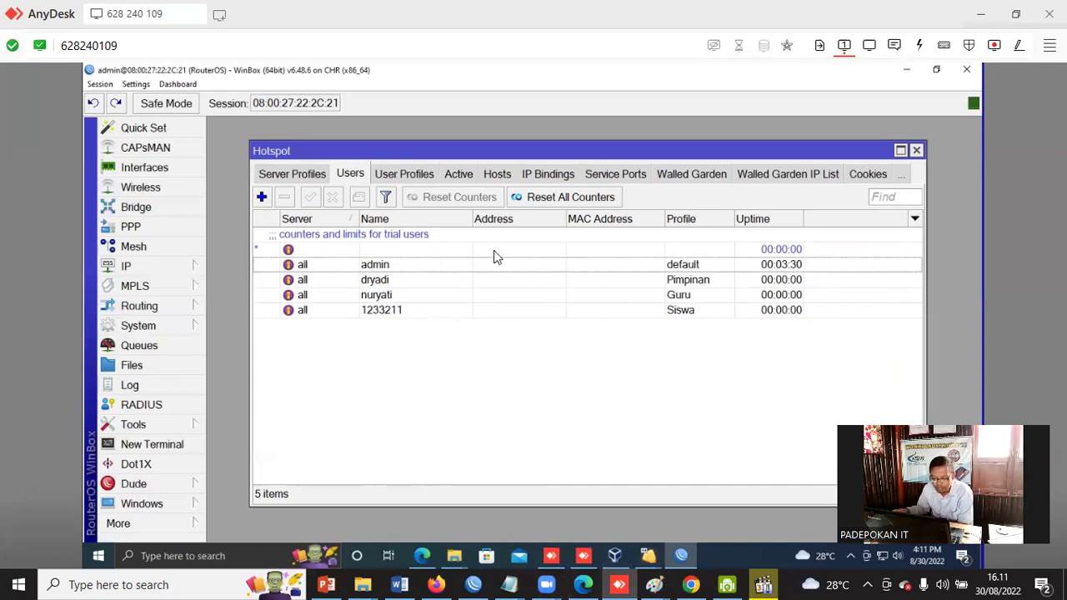
Review the Pimpinan-profile user's settings, close them unchanged, and bring up VirtualBox Manager.
click(383, 283)
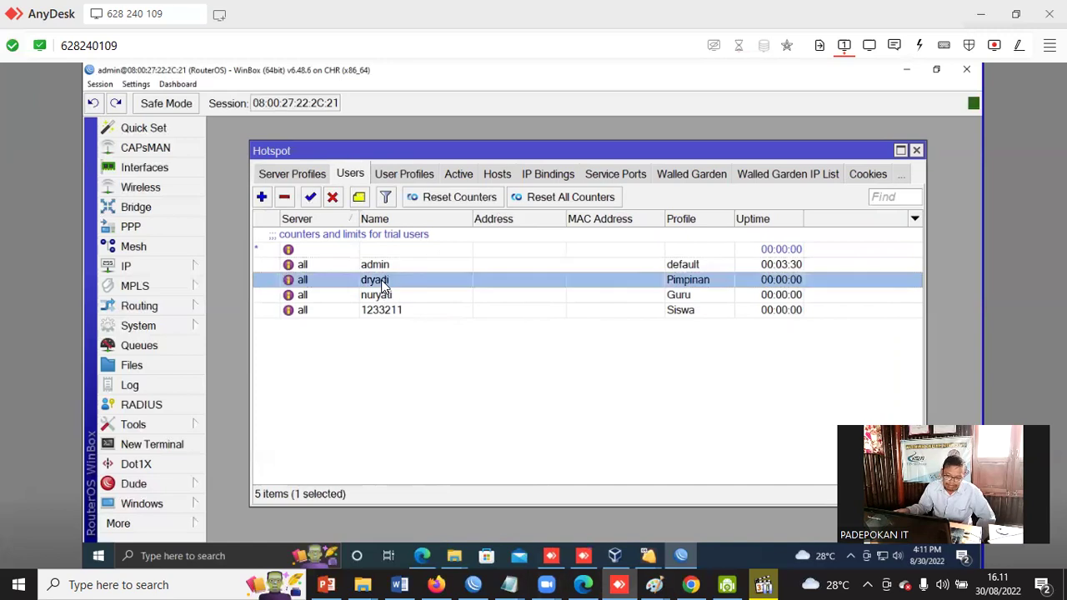
double_click(383, 283)
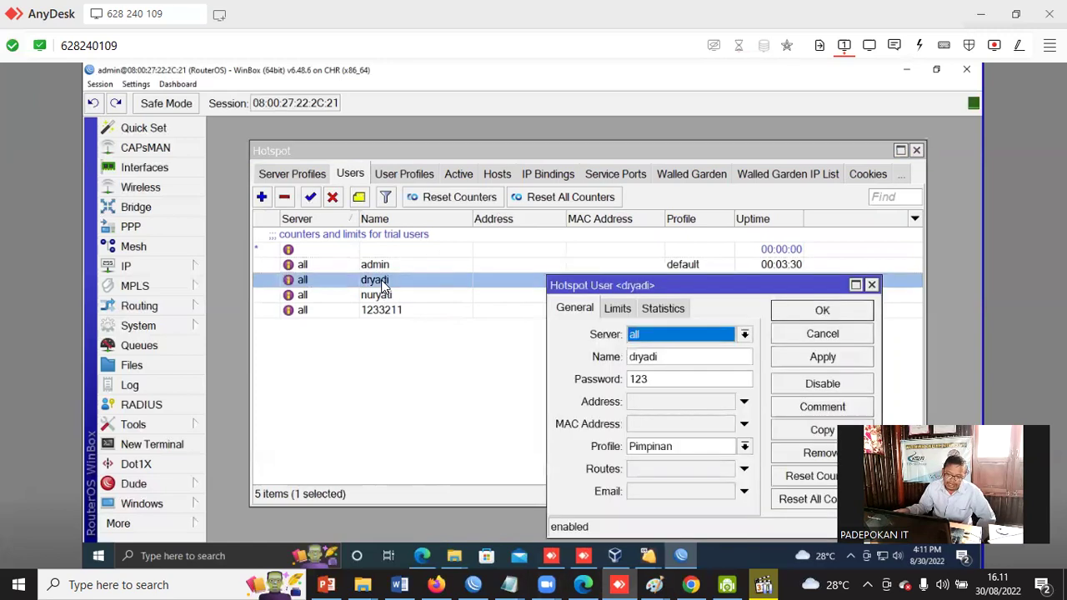
double_click(663, 360)
right_click(645, 361)
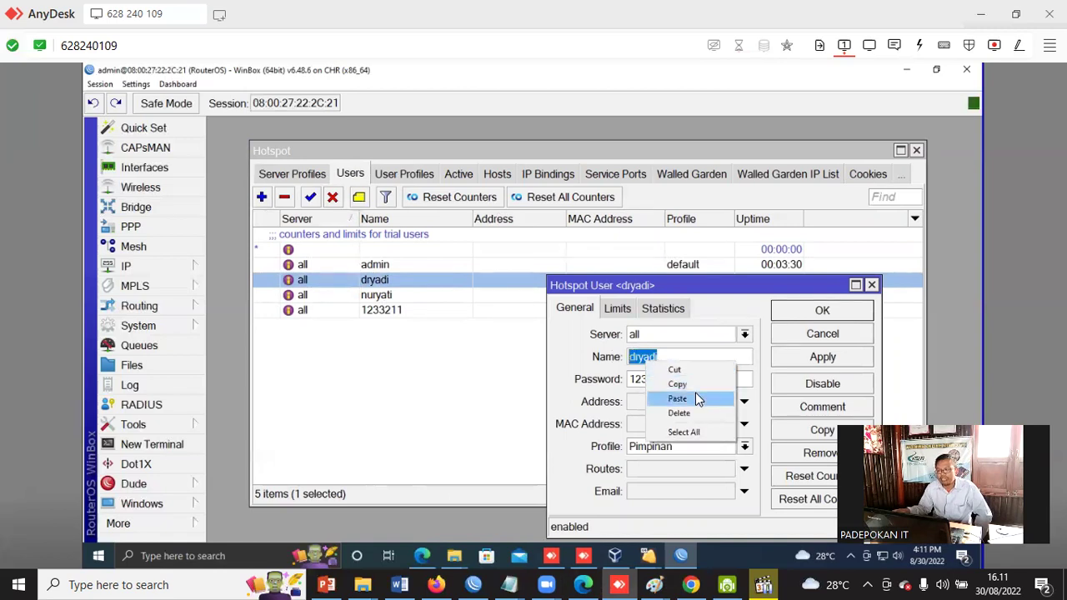
click(698, 385)
click(843, 334)
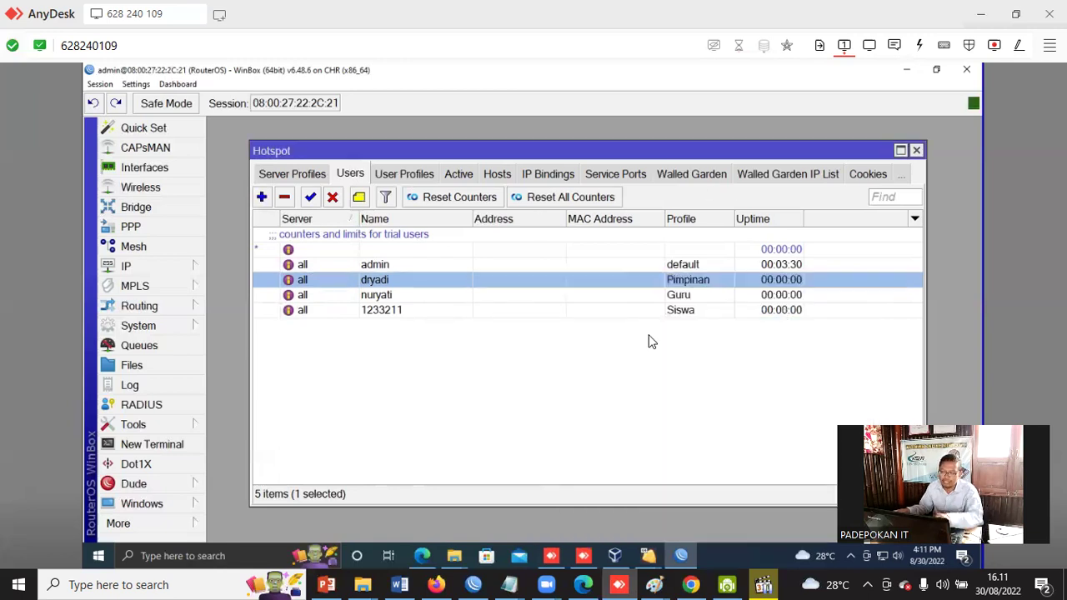
click(614, 555)
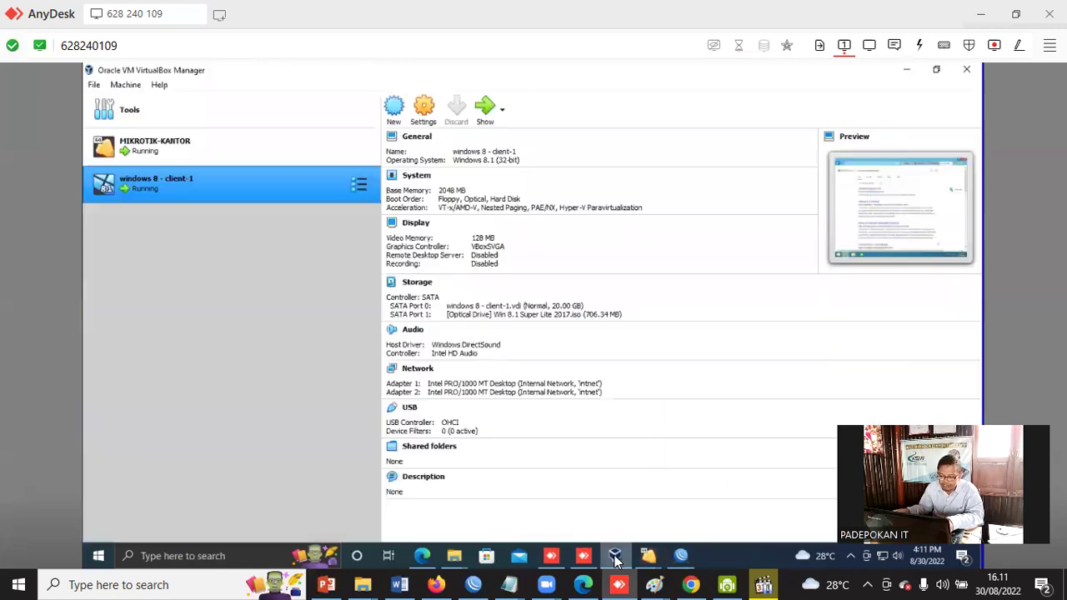
click(485, 113)
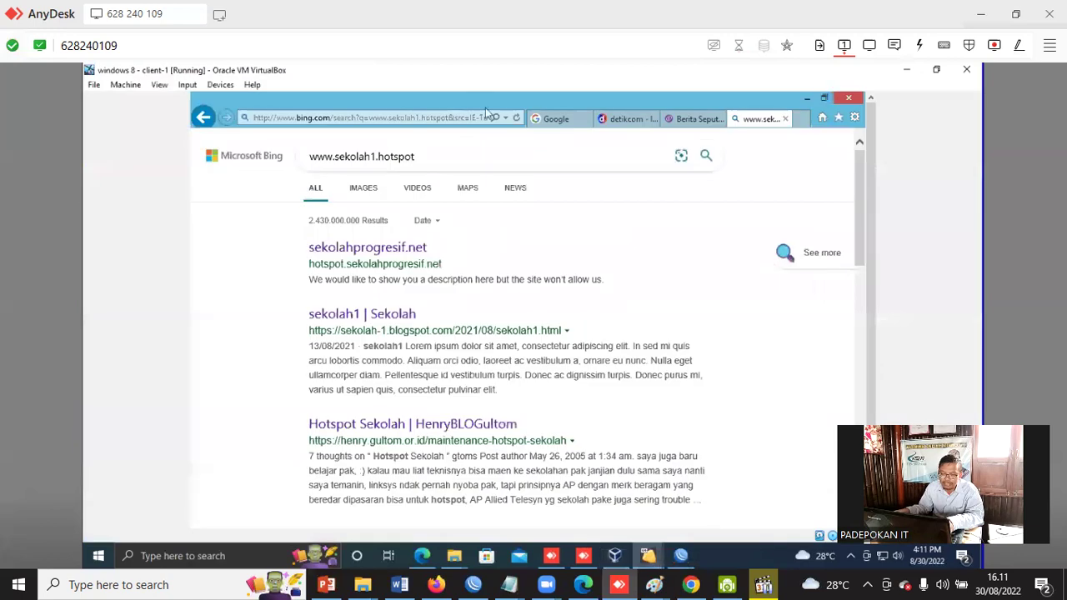
click(375, 125)
text(www)
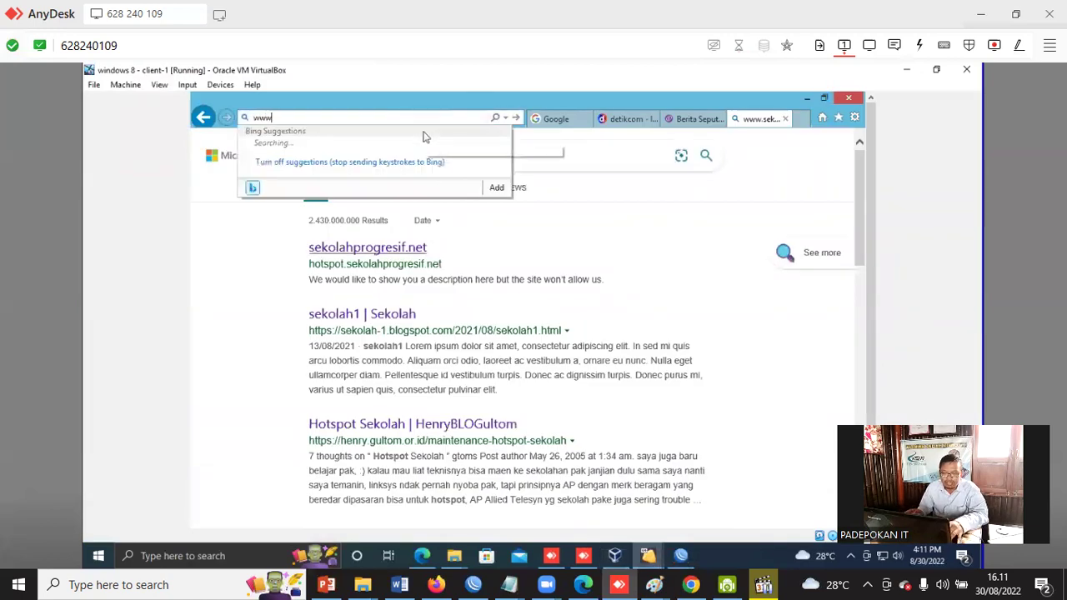
text(.sekolah)
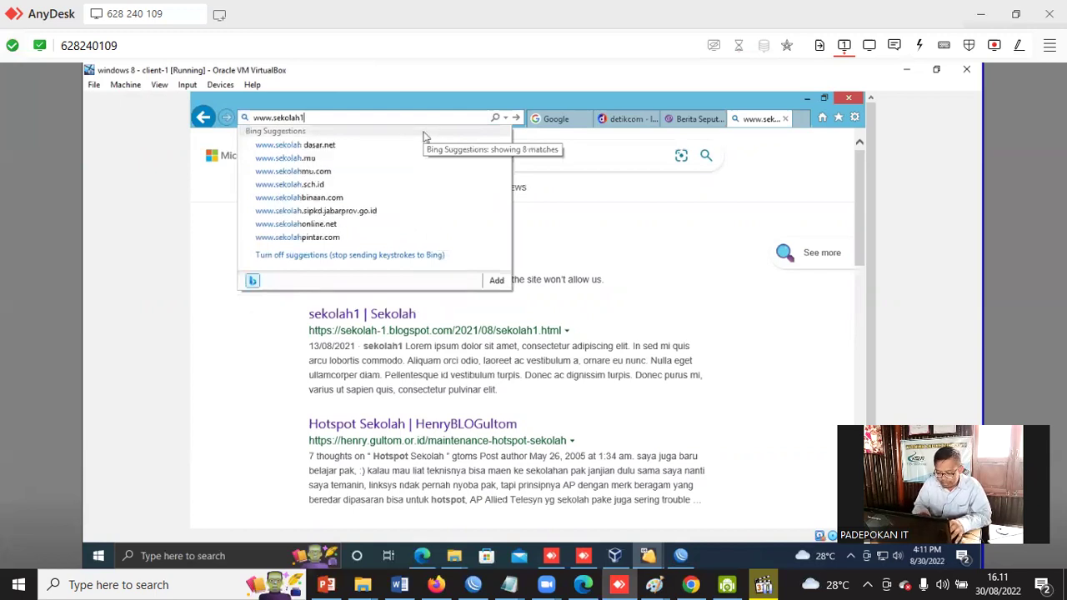
text(1.hotspo)
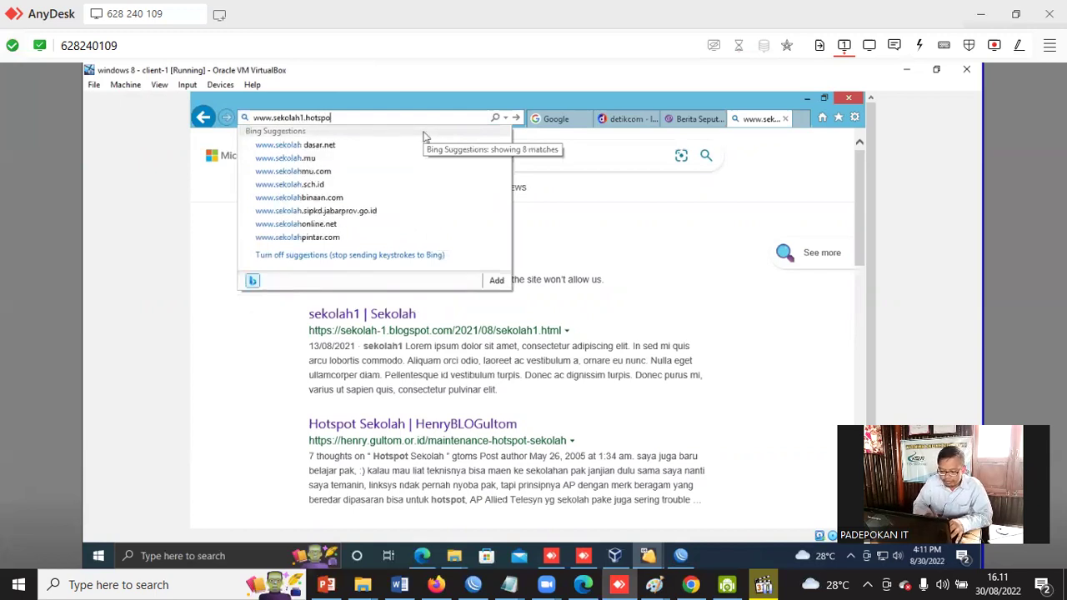
text(t)
key(Return)
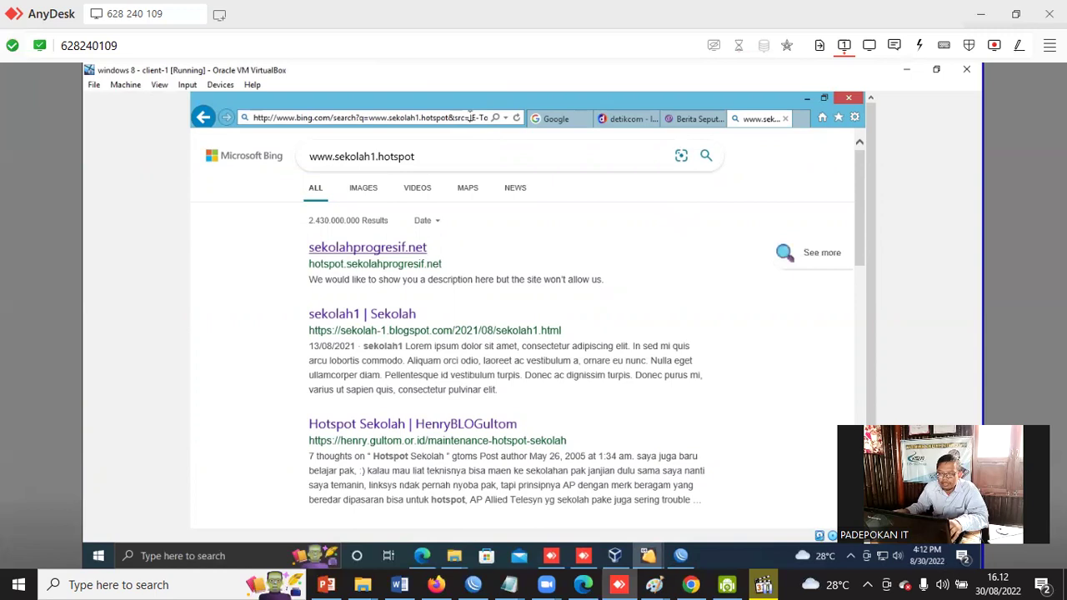
click(681, 556)
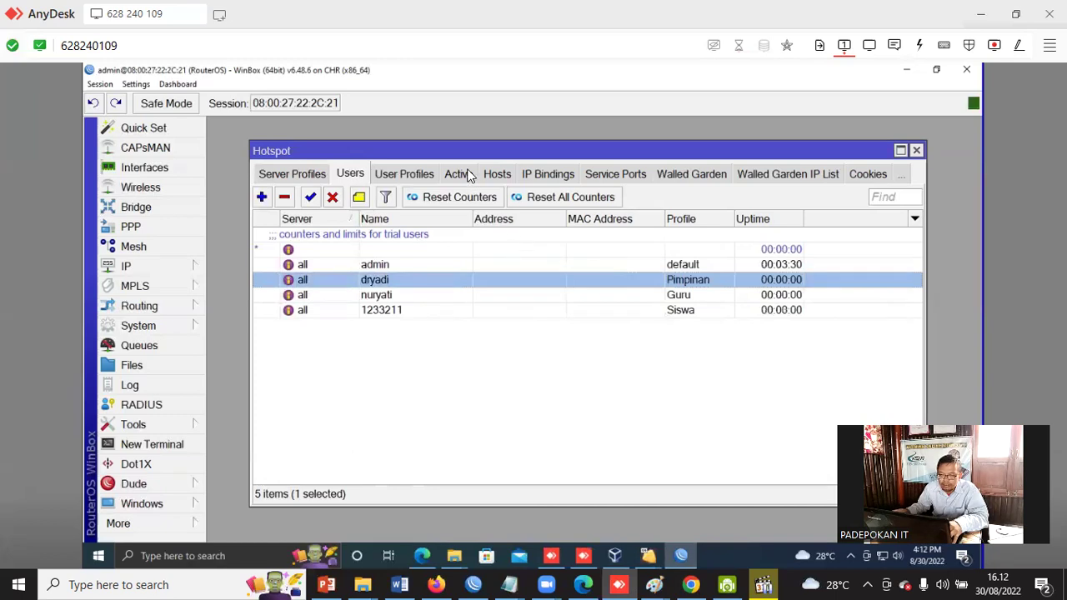
Remove the admin's hotspot-Sekolah session from the Active list.
click(458, 174)
click(424, 236)
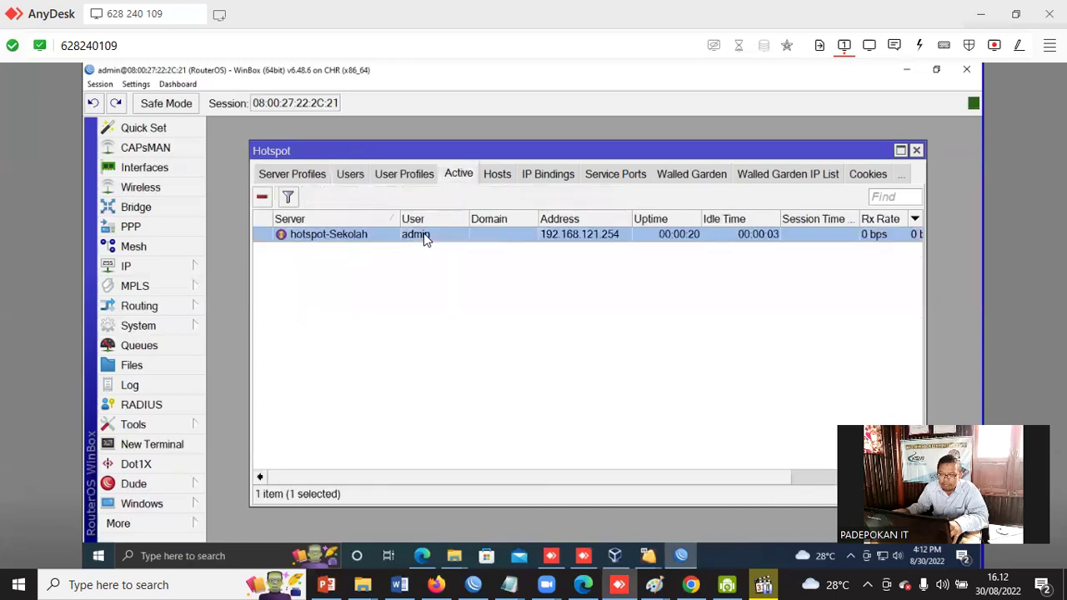
click(262, 198)
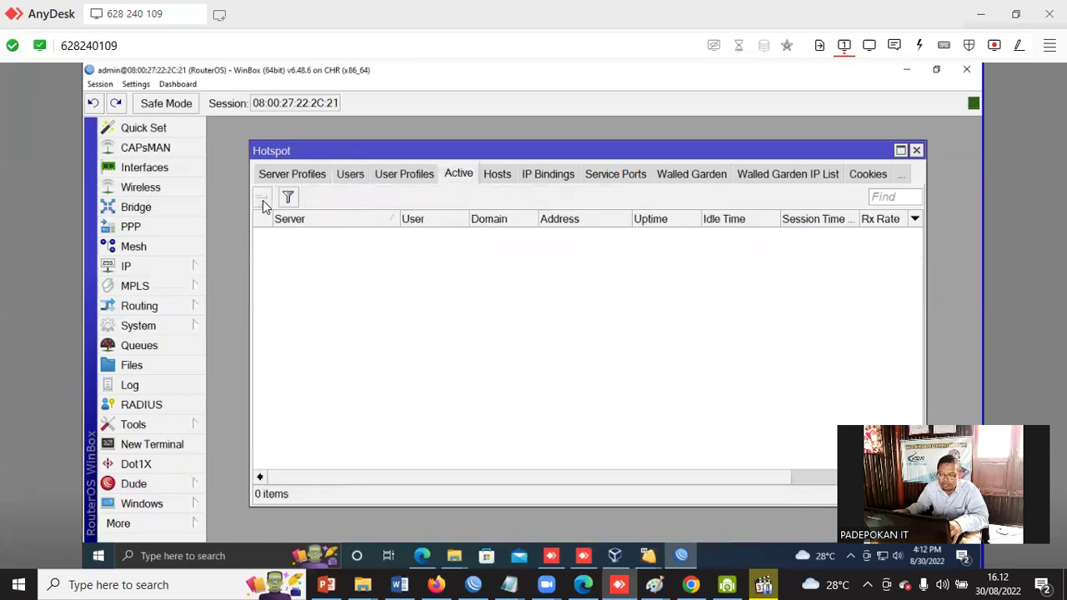
On the Windows 8 client, bring up the network adapter list from Network and Sharing Center.
mouse_move(614, 555)
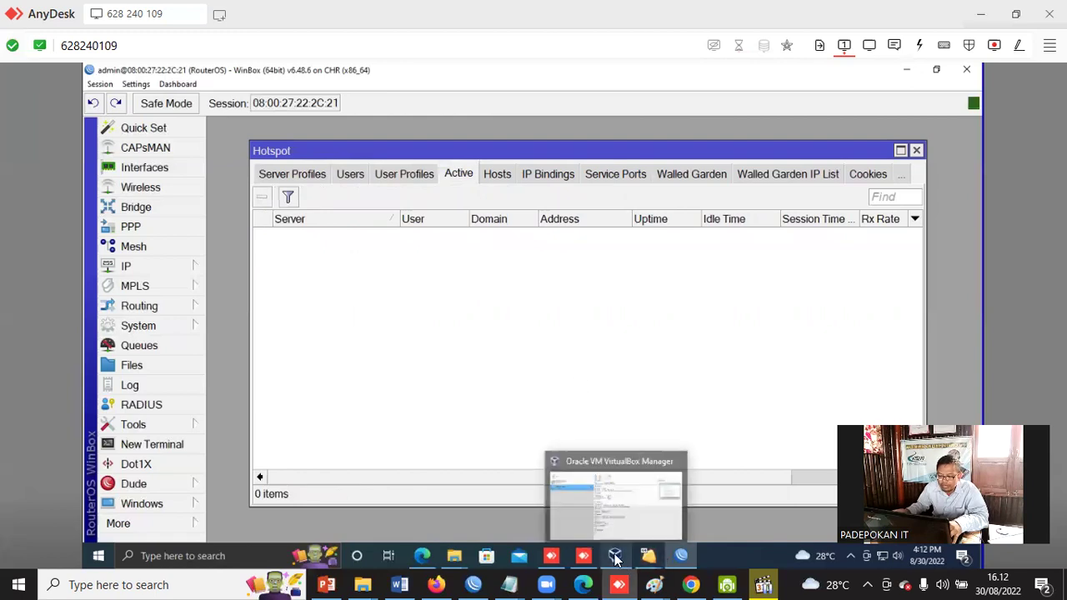
click(634, 528)
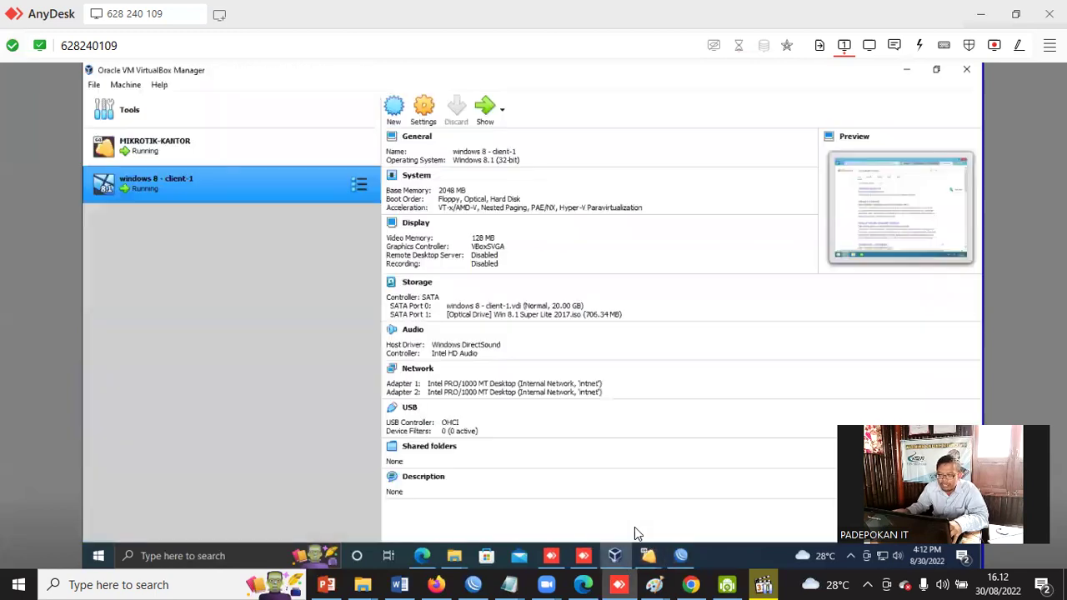
click(484, 108)
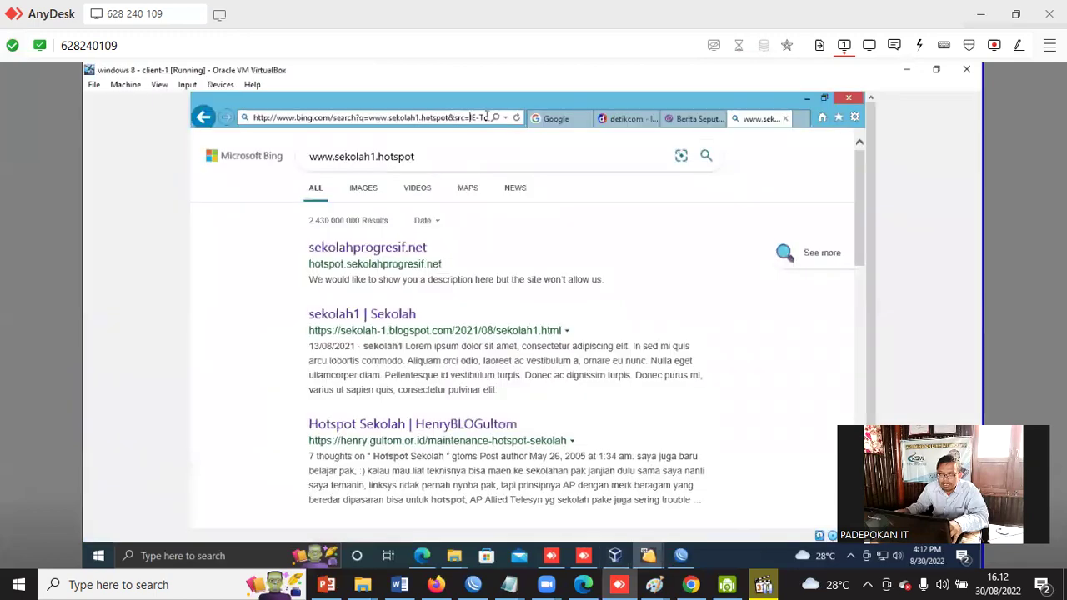
drag(867, 256, 871, 403)
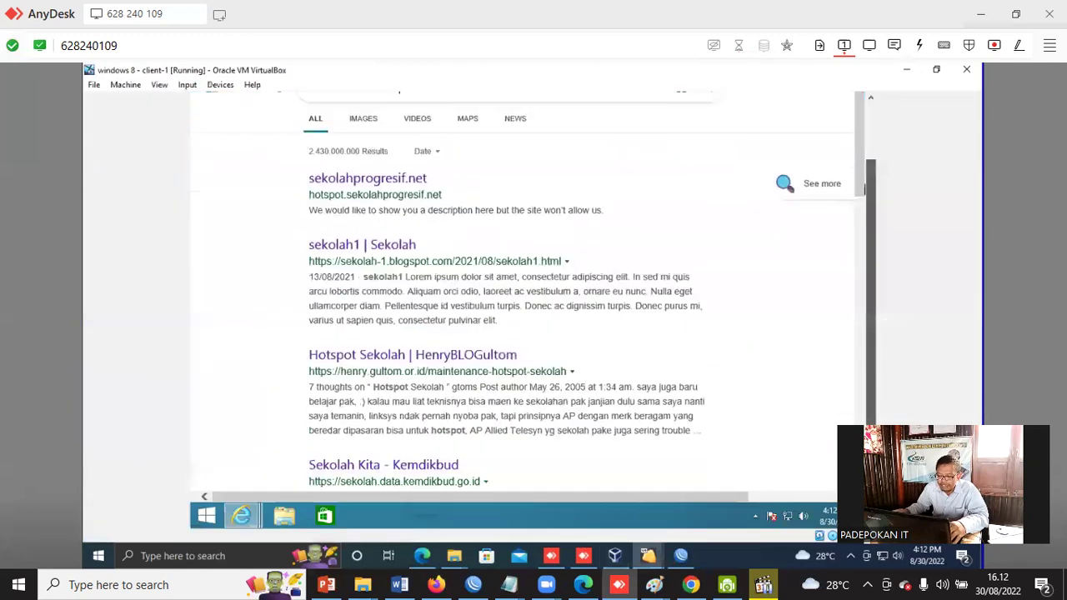
right_click(786, 516)
click(750, 506)
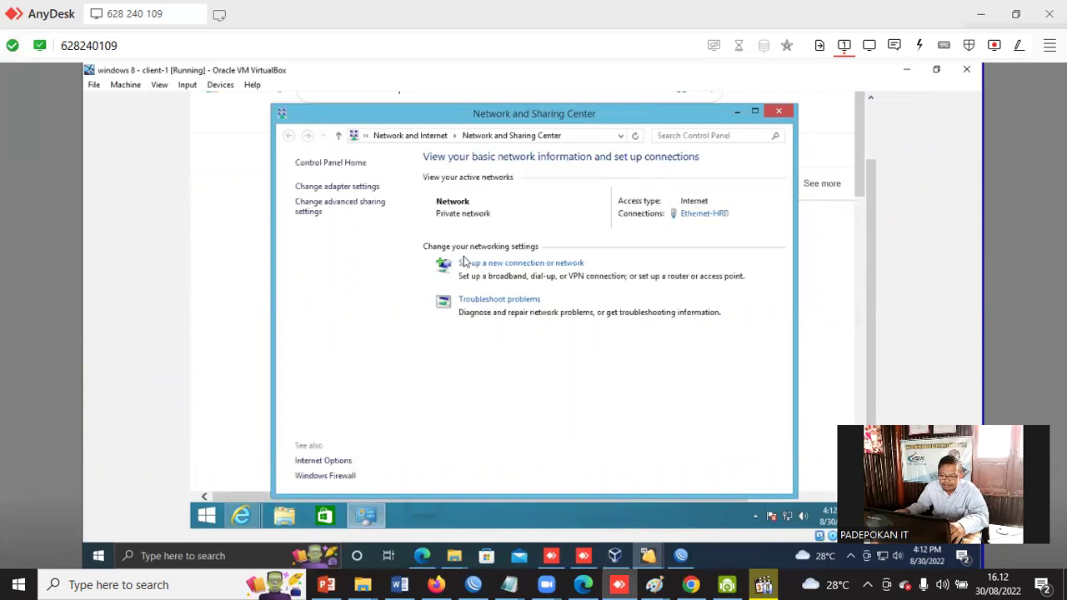
click(342, 185)
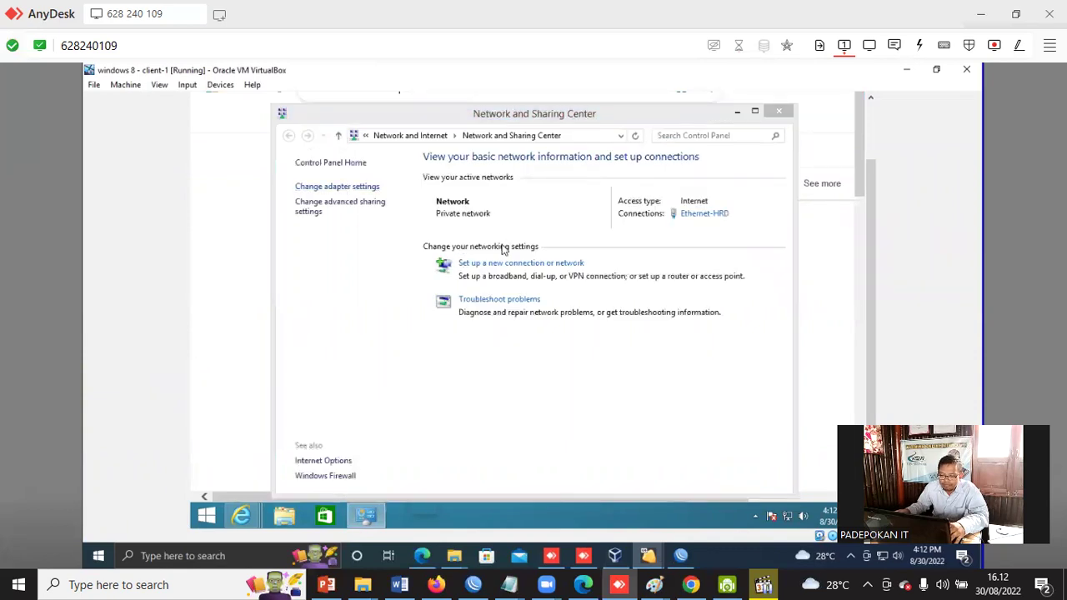
click(357, 190)
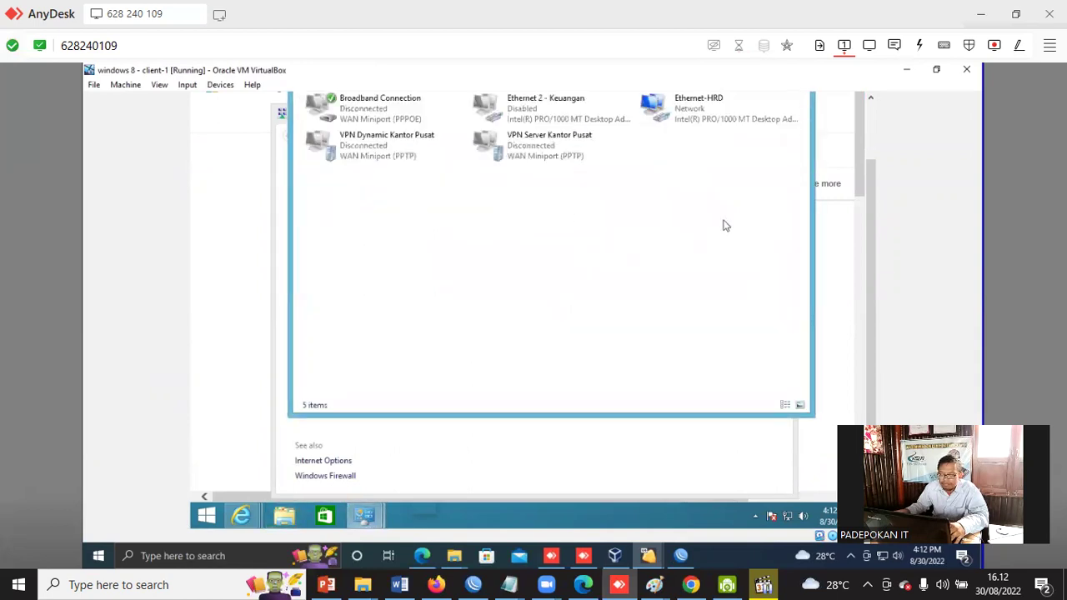
Disable and re-enable the Ethernet-HRD adapter, then close the connections list.
click(681, 118)
right_click(688, 121)
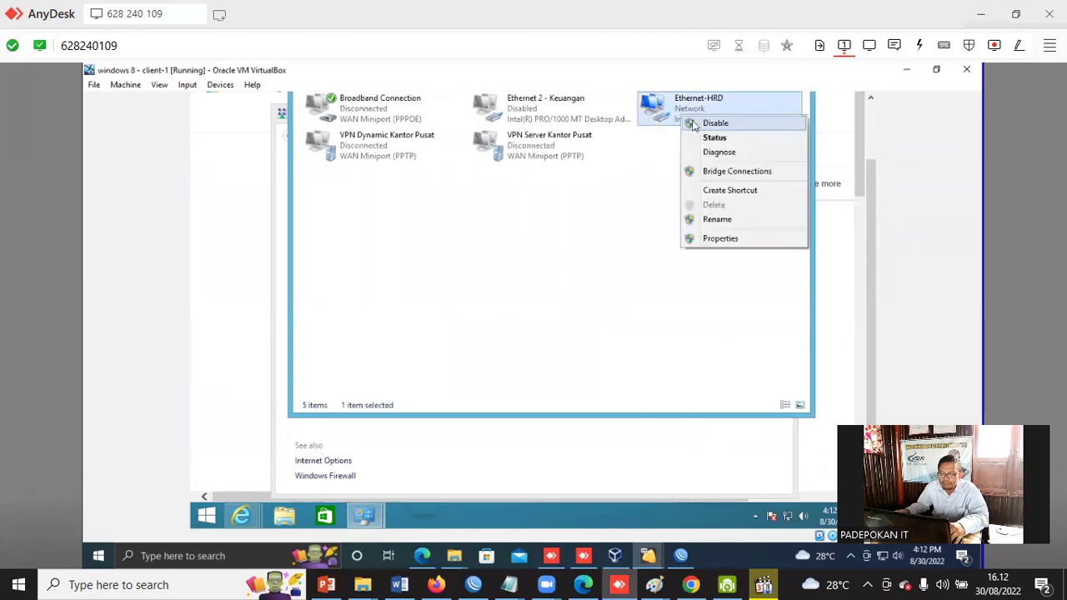
click(702, 124)
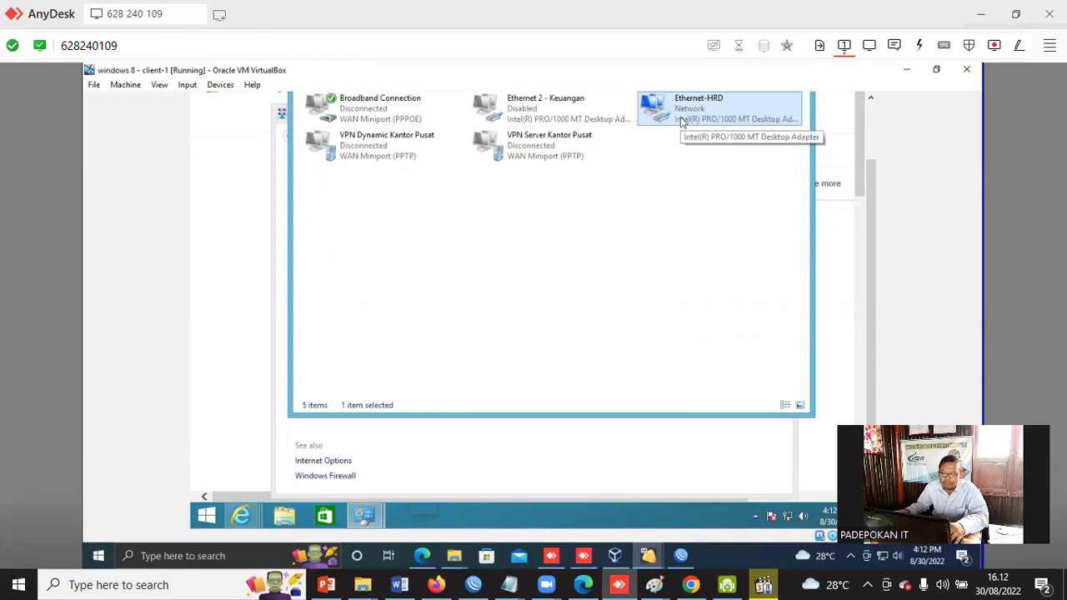
right_click(679, 115)
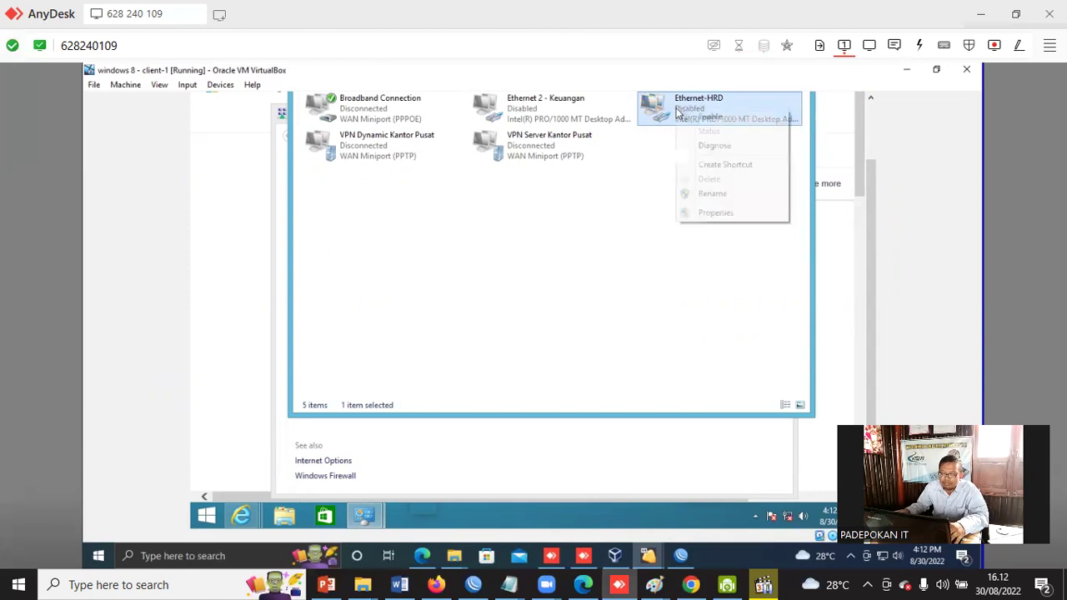
click(708, 117)
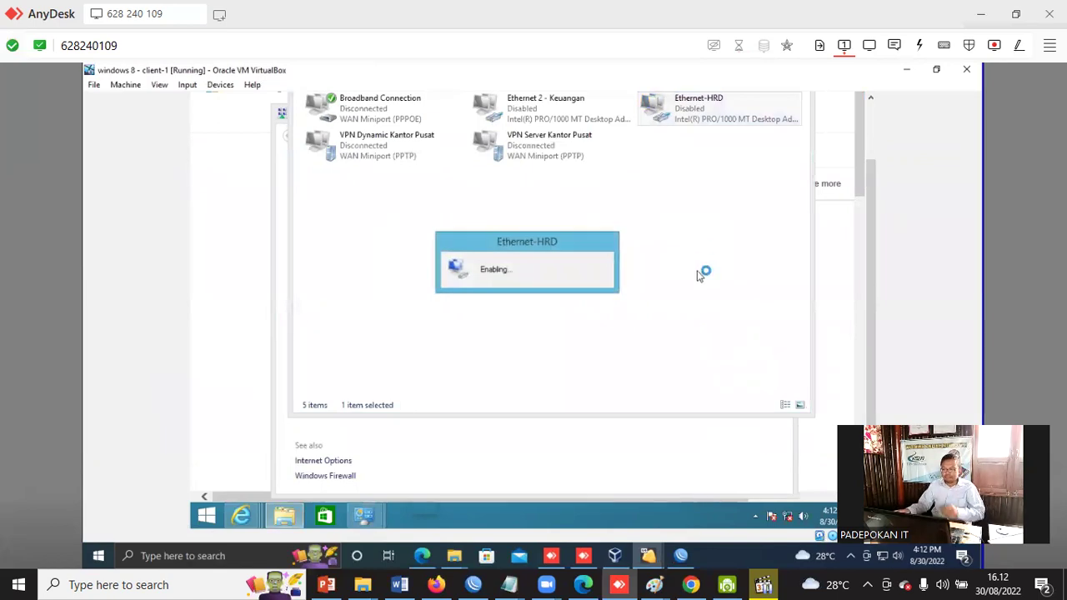
drag(872, 182, 875, 105)
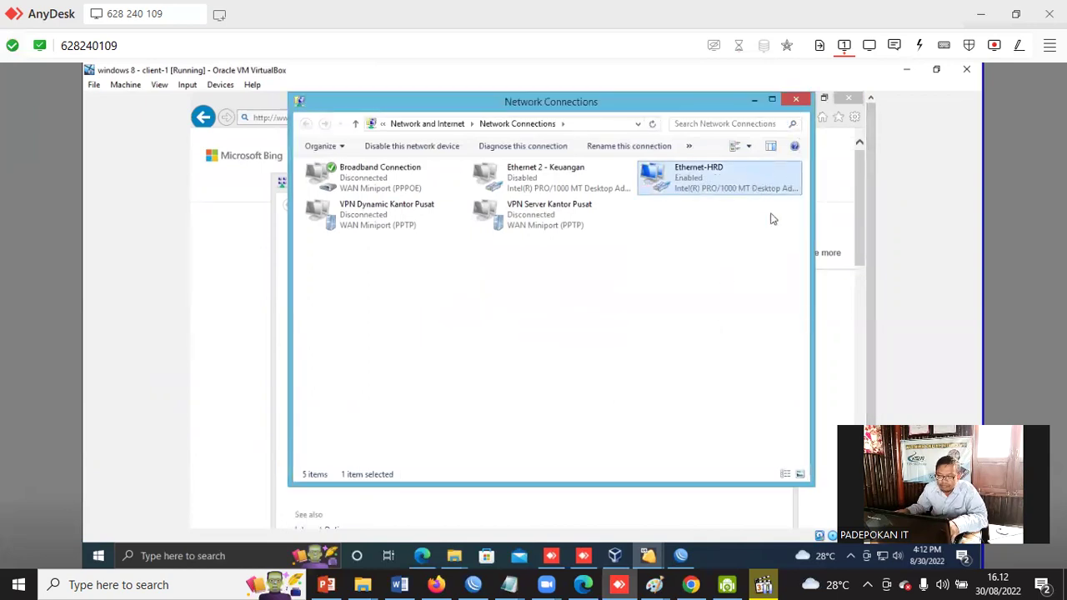
click(796, 99)
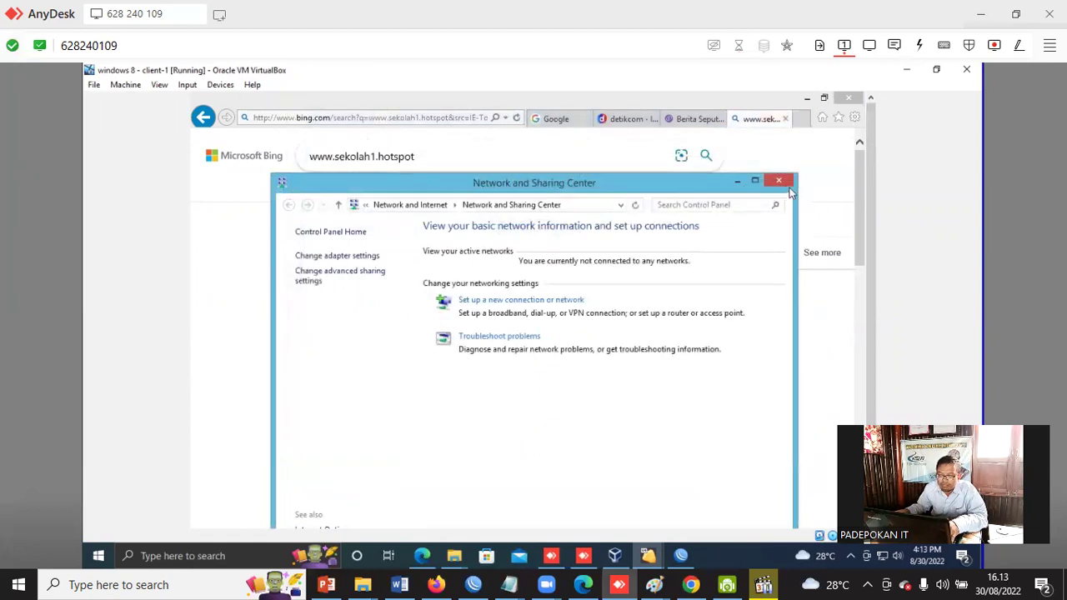
click(783, 185)
click(459, 116)
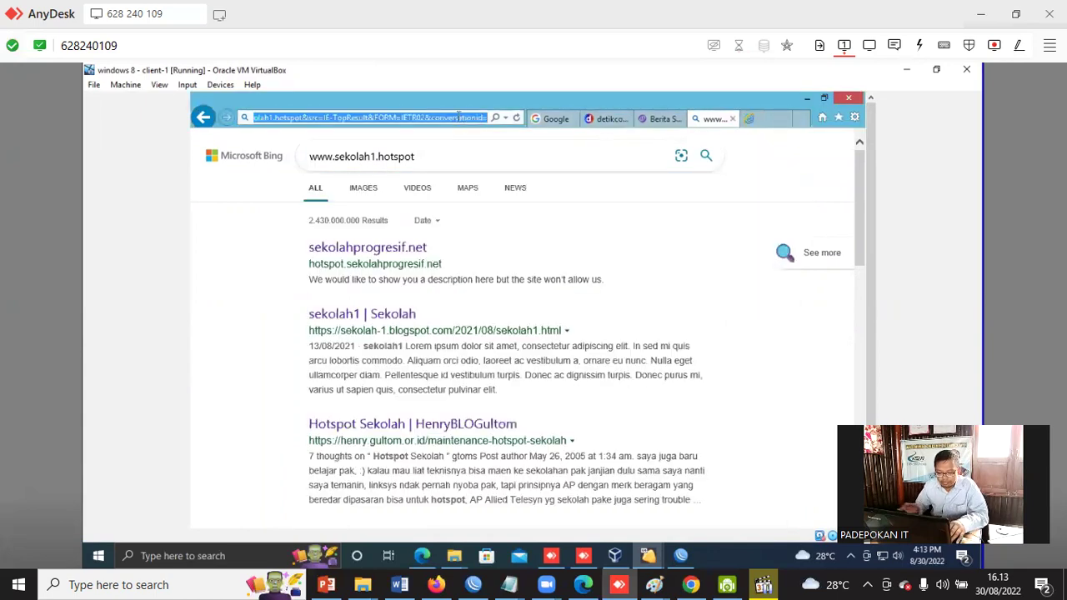
text(www.sekolah)
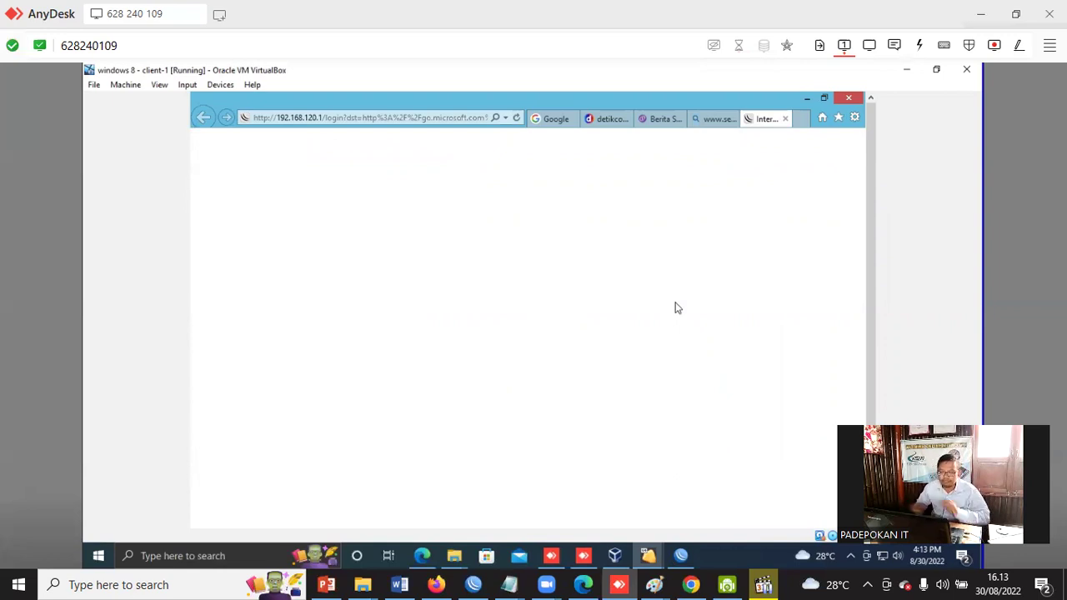
mouse_move(870, 161)
mouse_down()
mouse_move(861, 239)
mouse_move(867, 142)
mouse_up()
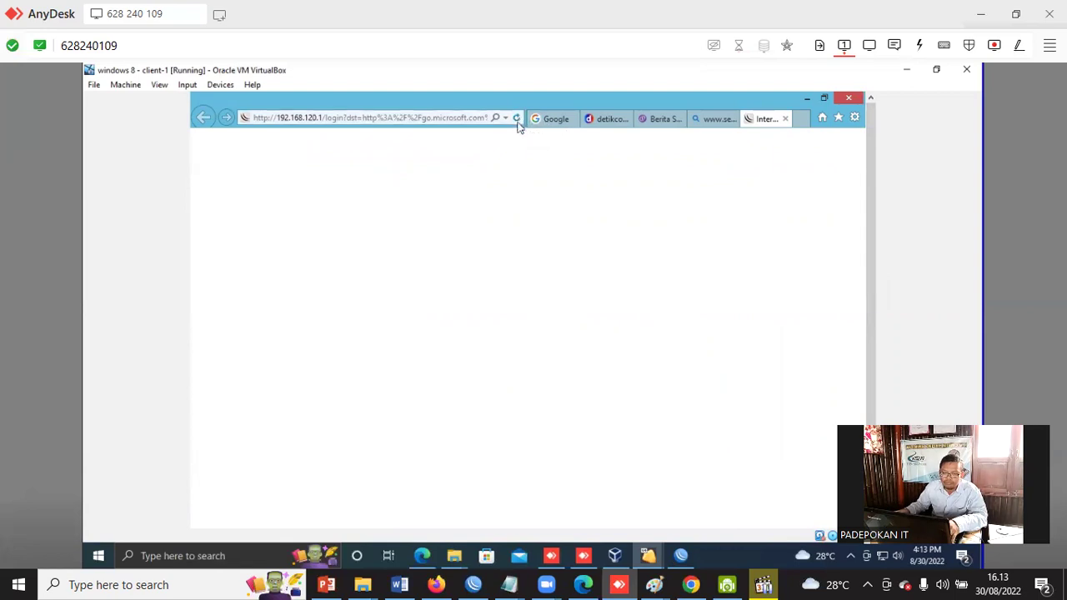
click(517, 121)
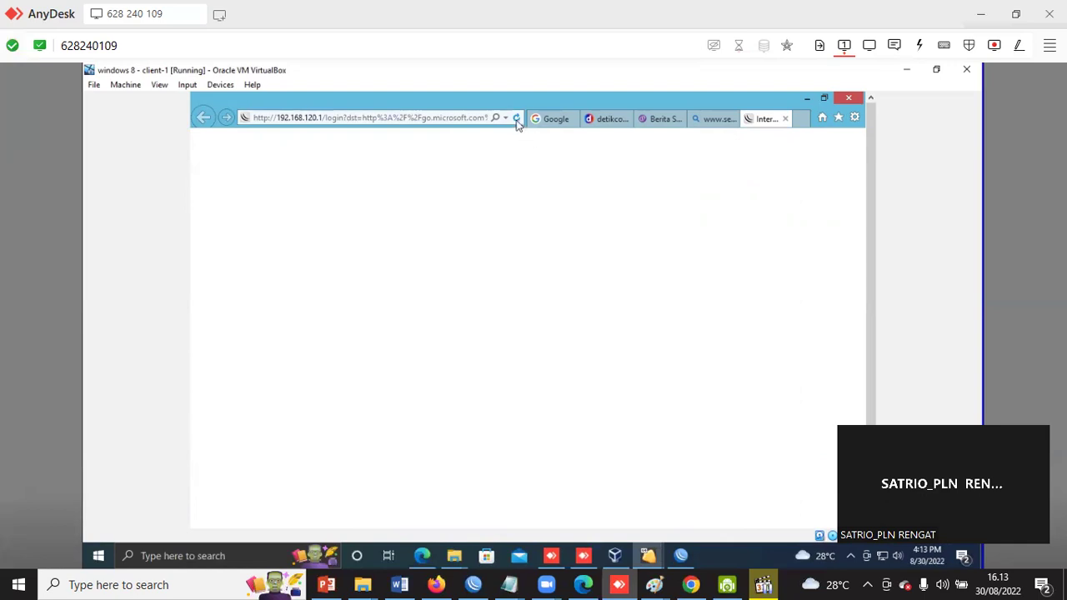
click(364, 117)
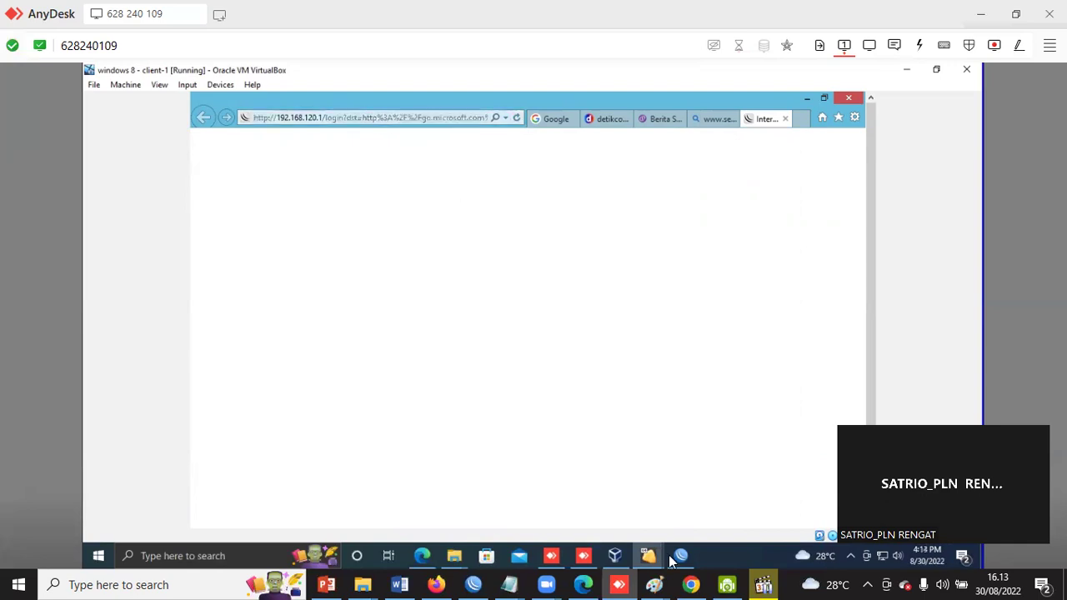
click(684, 560)
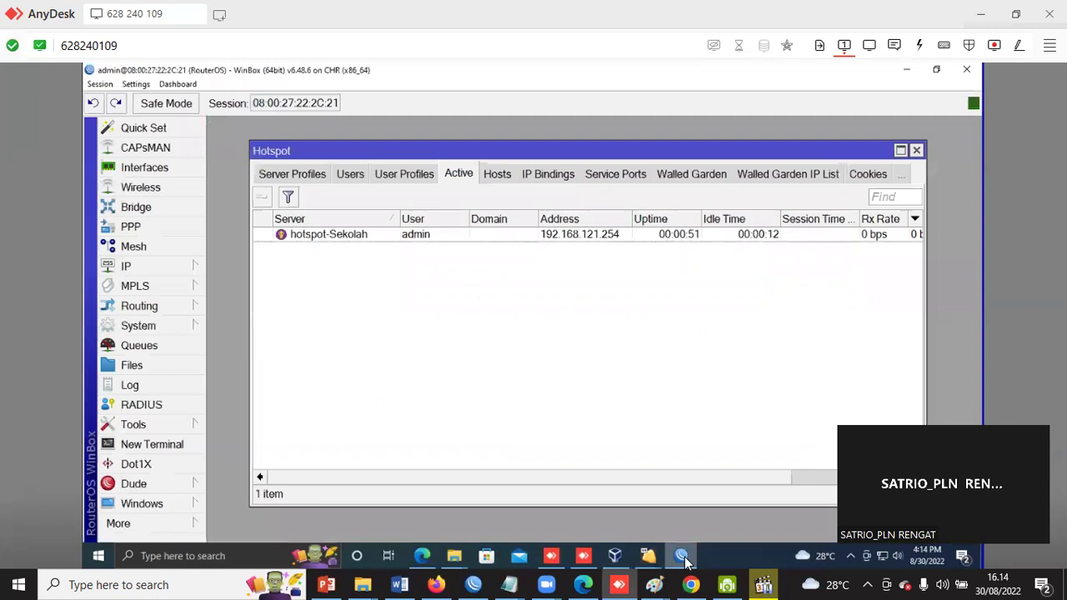
Remove the admin's active hotspot session, repeating once more when it reappears.
click(430, 237)
click(263, 199)
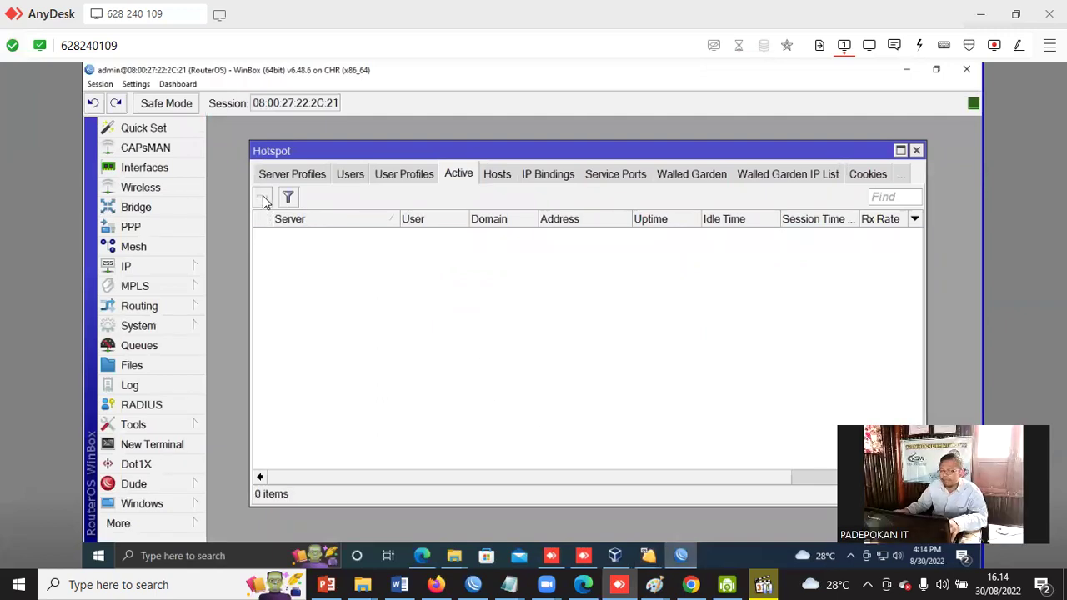
click(410, 236)
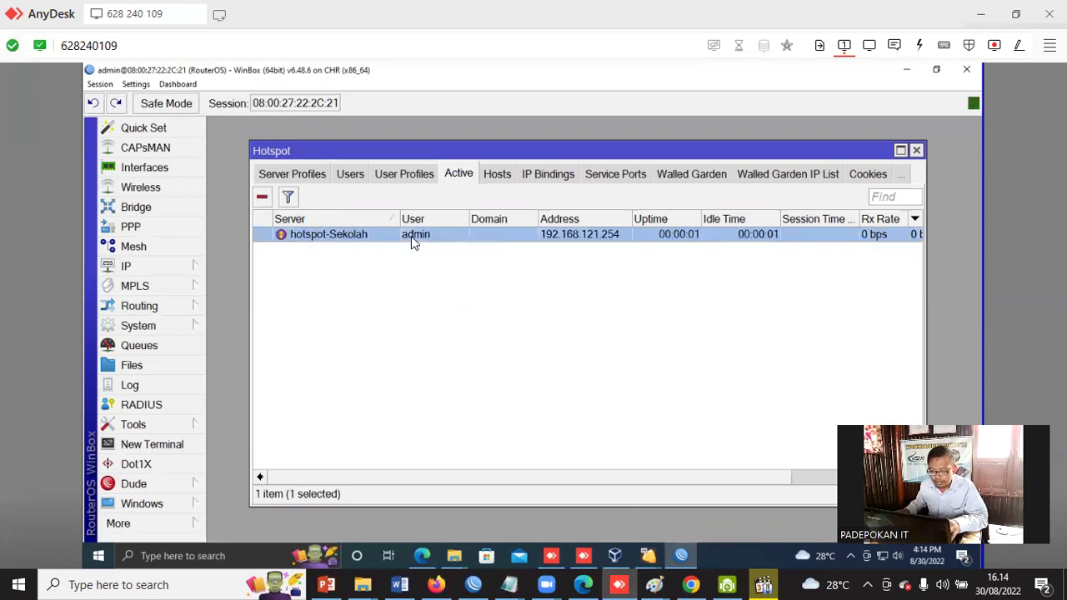
click(260, 200)
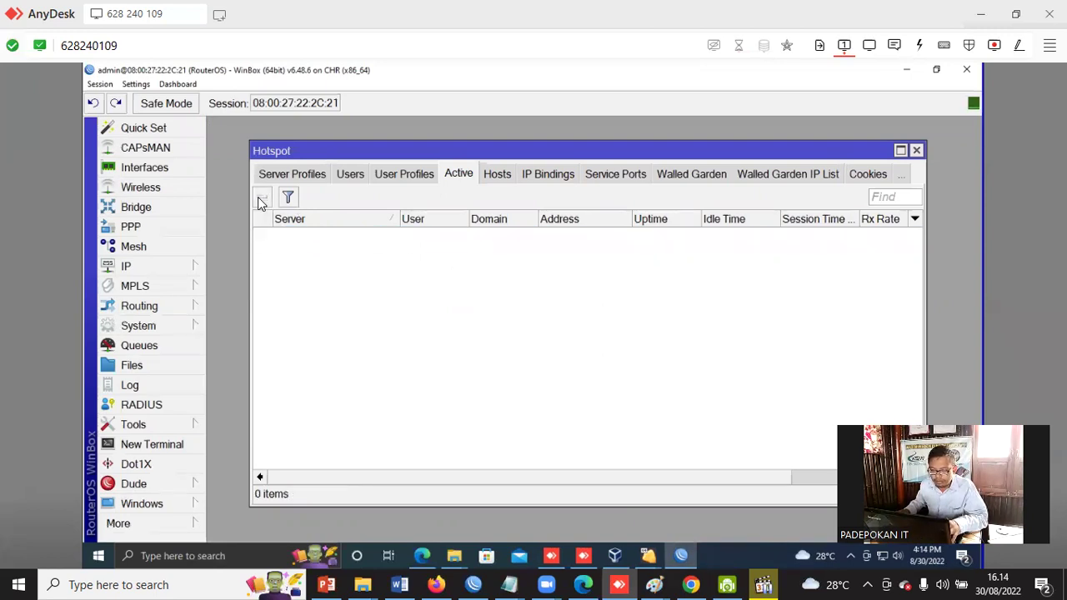
Turn off MAC cookies in the default hotspot user profile.
click(407, 175)
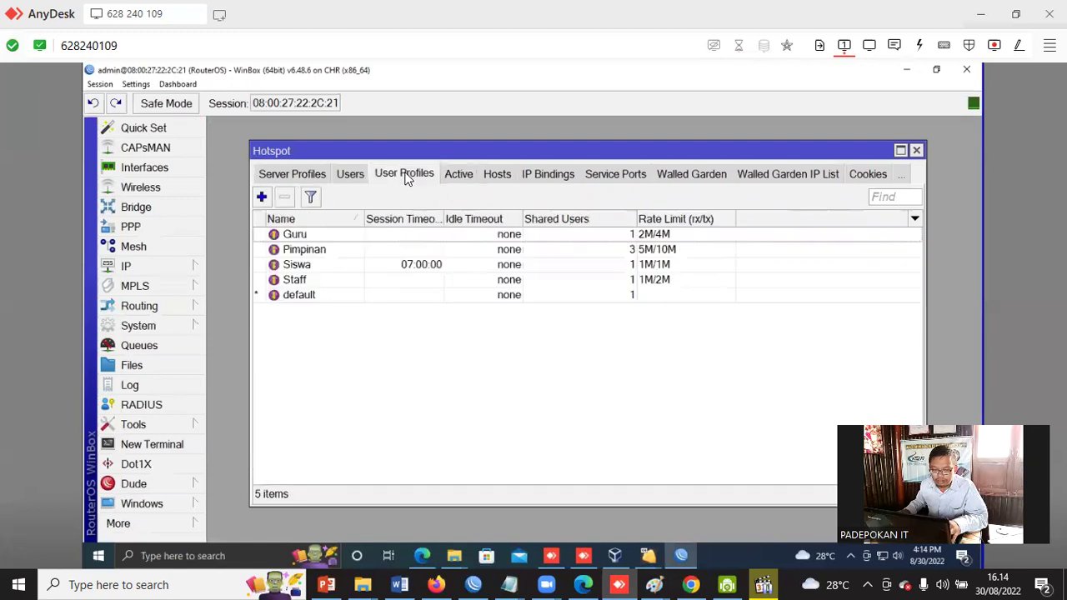
double_click(301, 296)
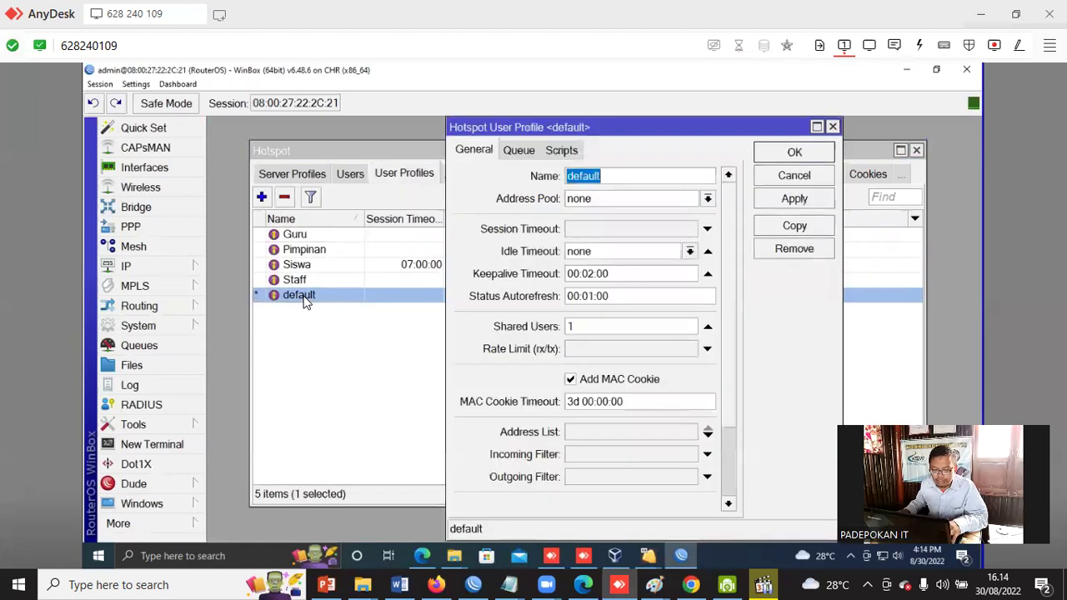
click(586, 381)
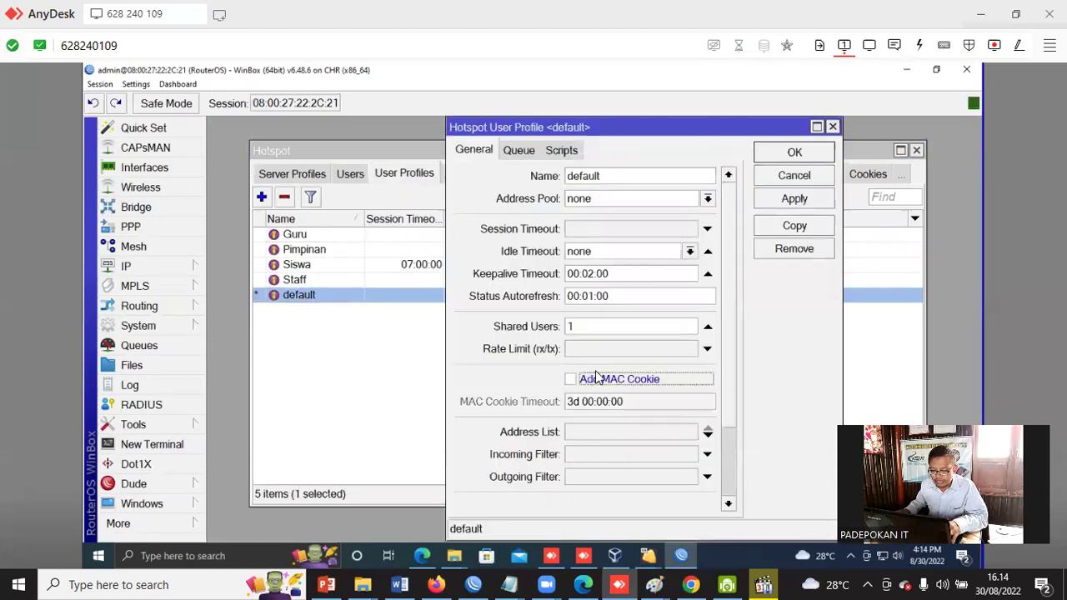
click(788, 156)
Delete the 192.168.99.10 entry from the Hosts list and close the Hotspot window.
click(498, 175)
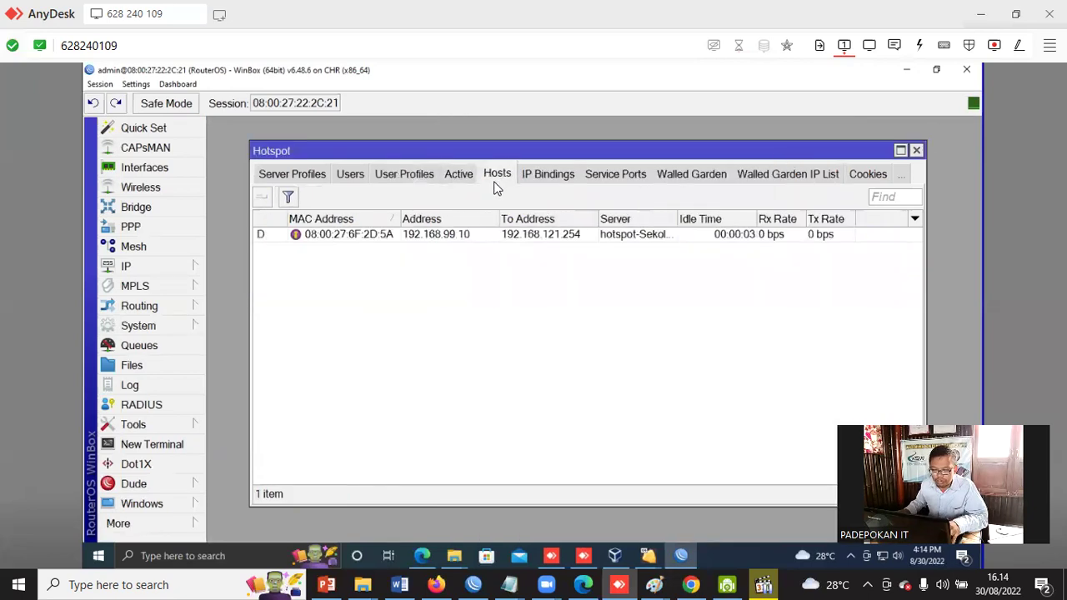
click(369, 239)
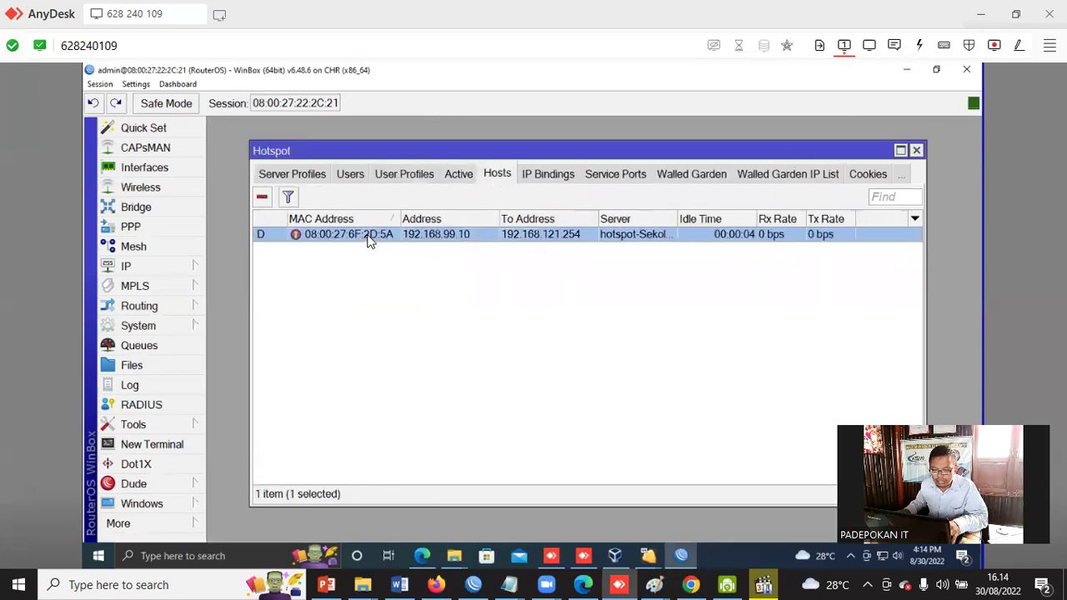
click(262, 200)
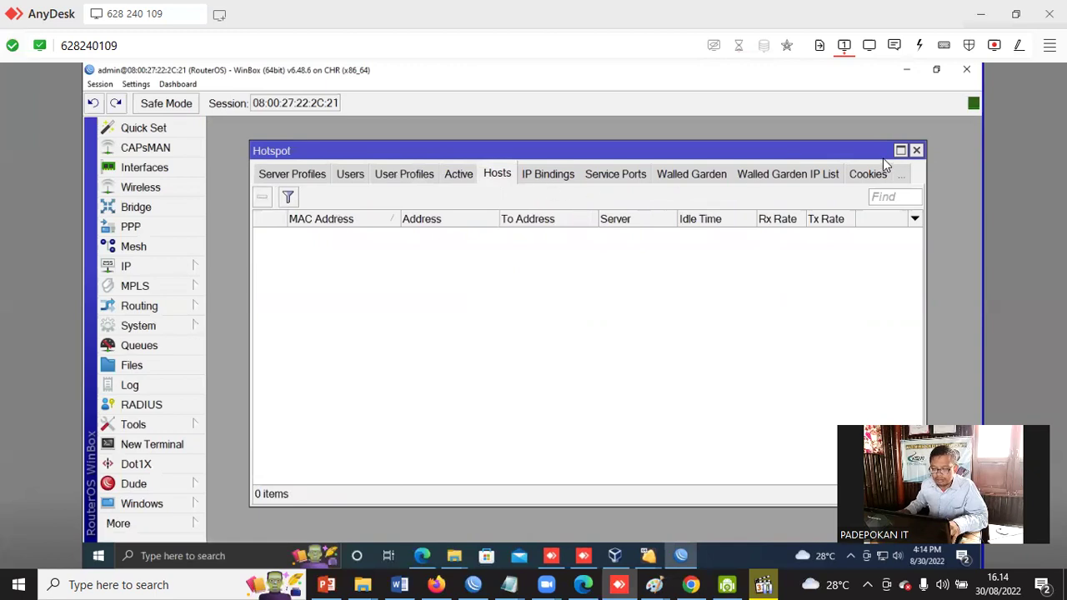
click(914, 150)
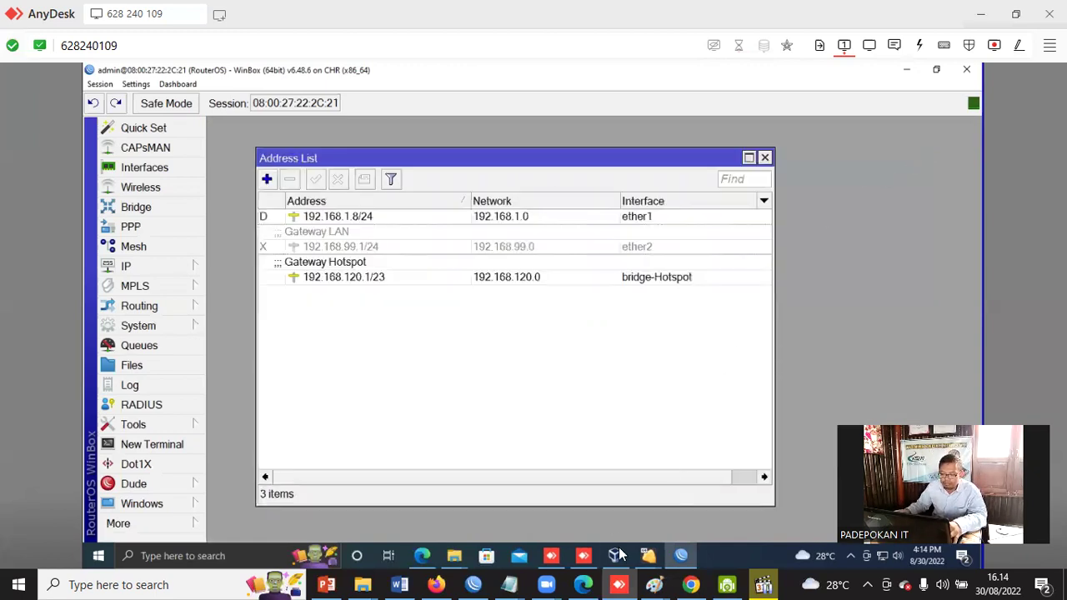
click(681, 554)
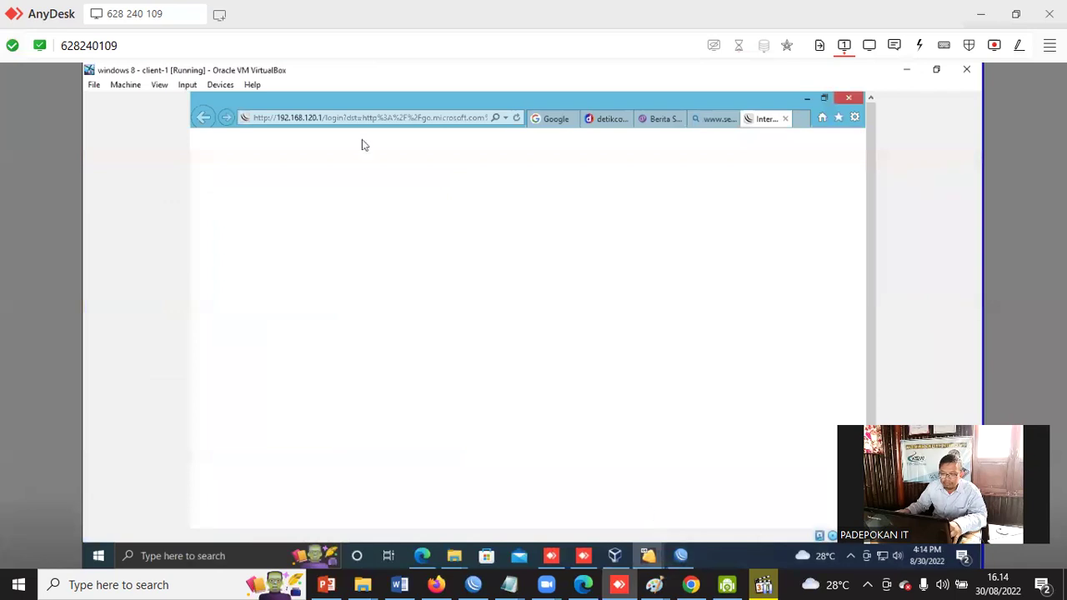
click(402, 120)
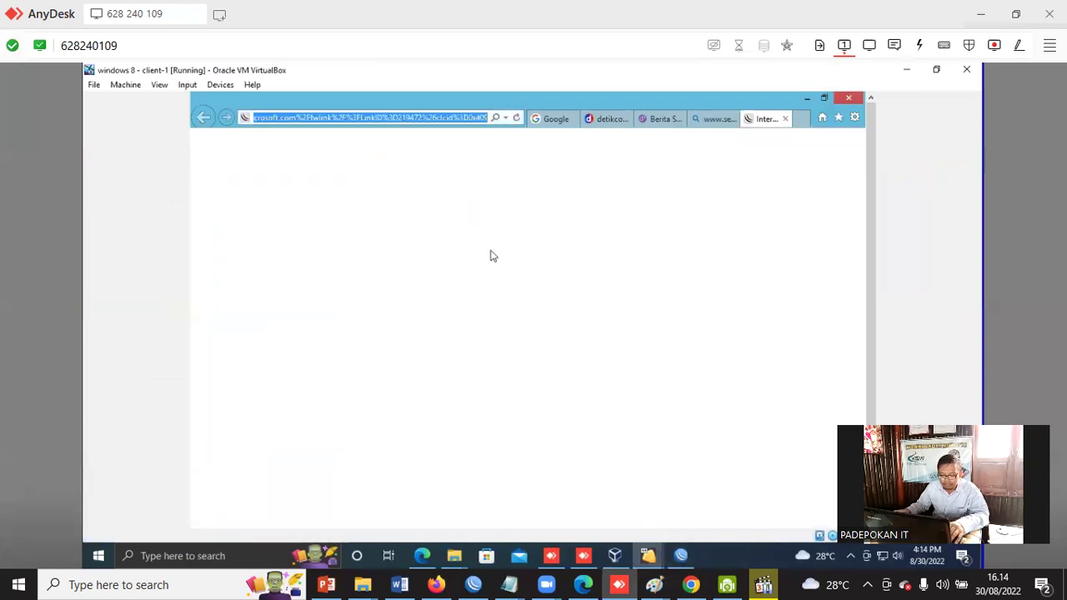
text(www.sekolah1.)
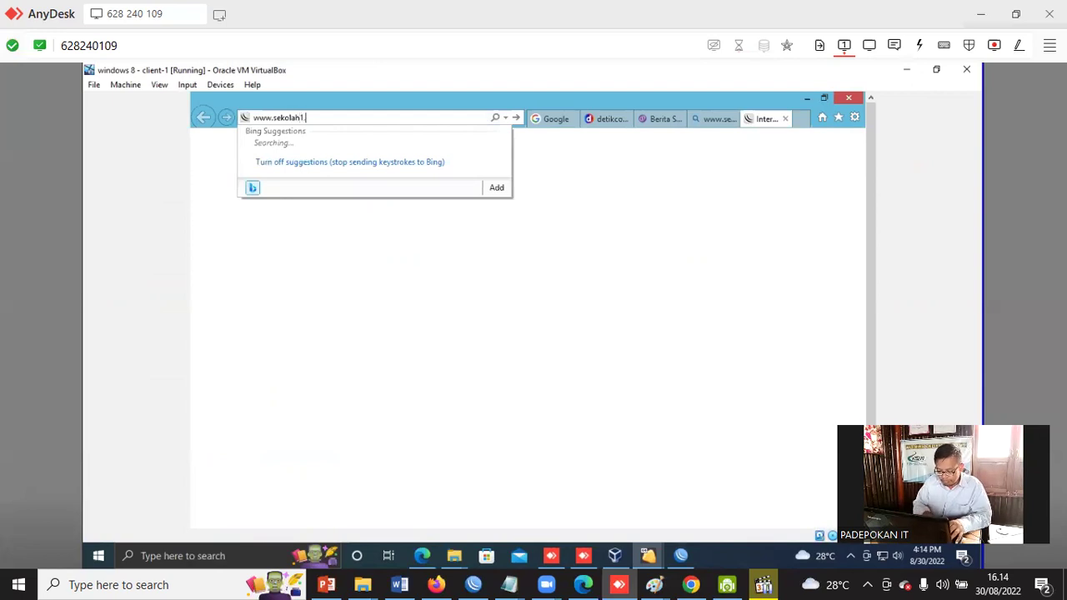
text(hotspot)
key(Return)
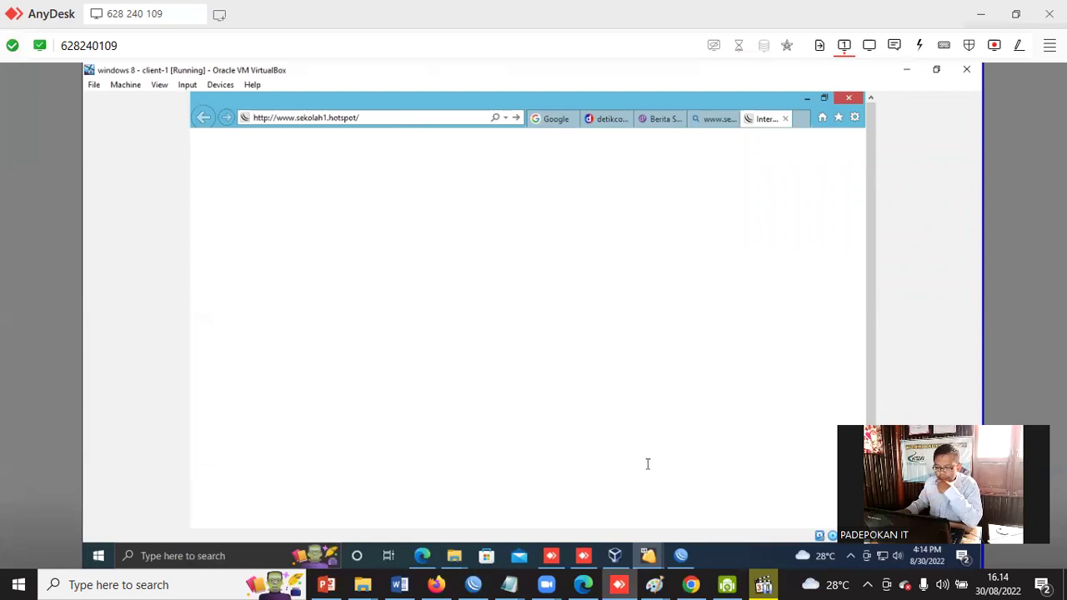
click(619, 557)
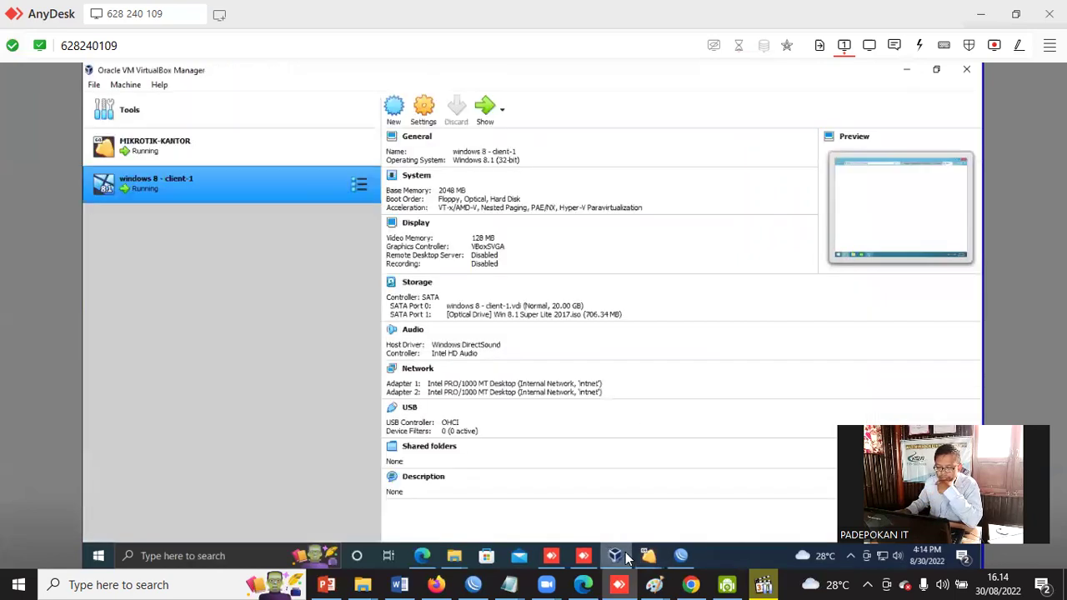
click(681, 556)
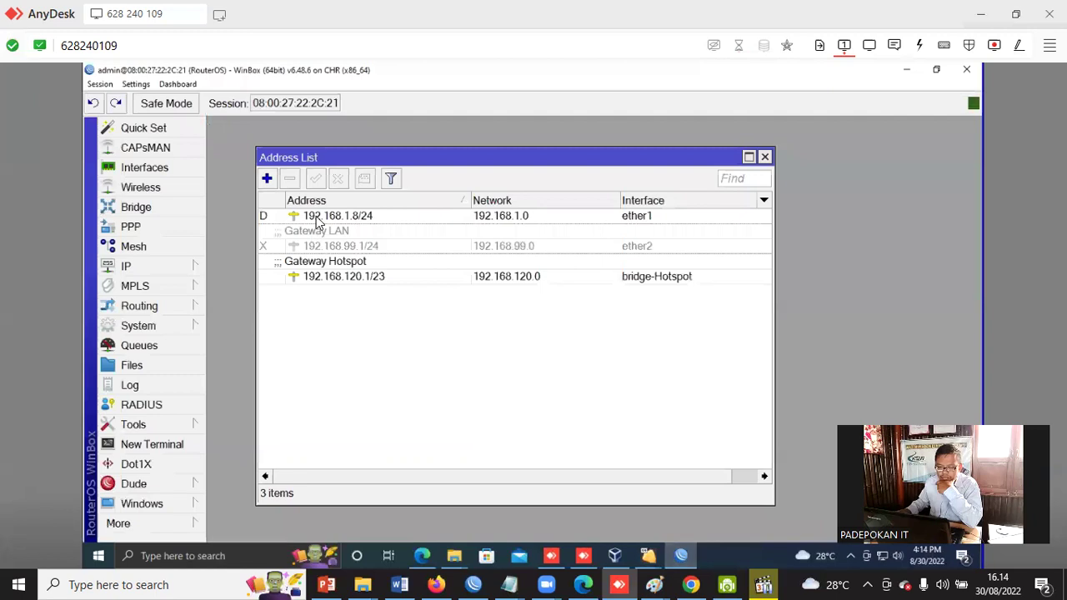
In IP > Hotspot, verify IP Bindings is empty, remove host 192.168.99.10, and show Active sessions.
click(200, 266)
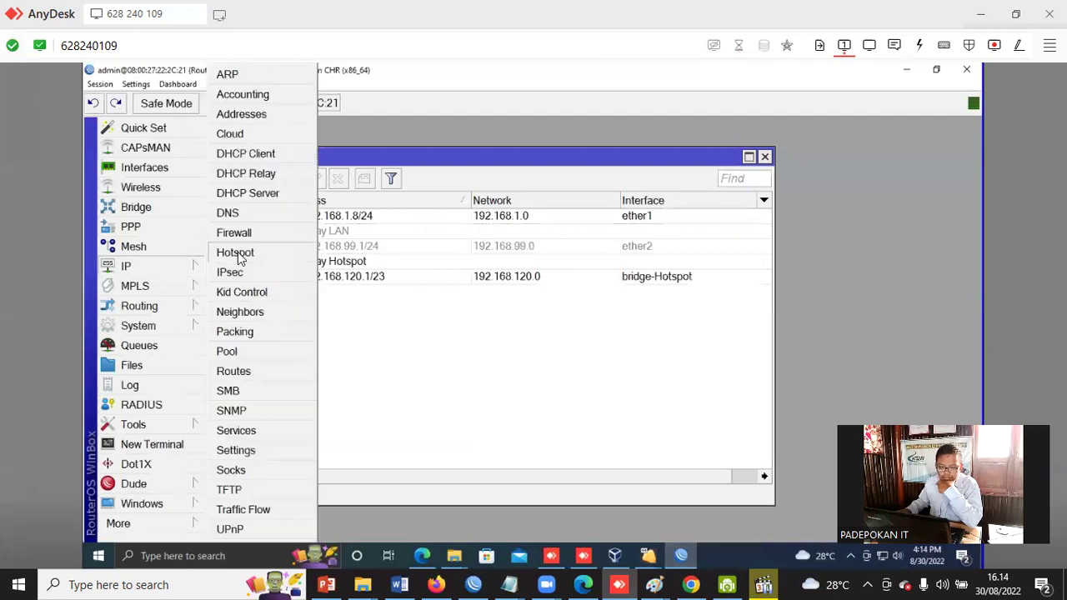
click(238, 252)
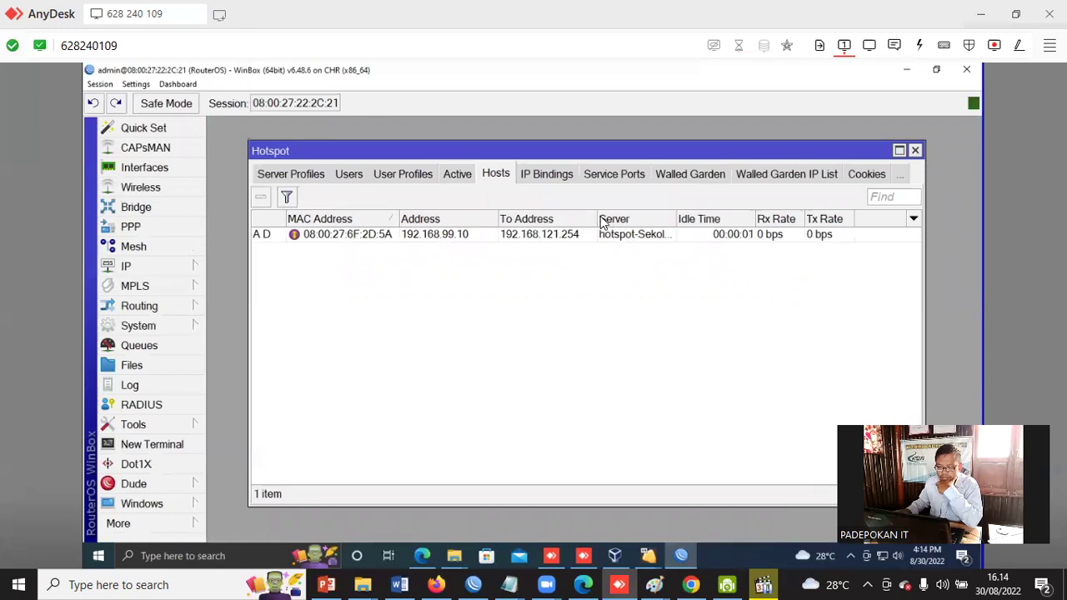
click(544, 175)
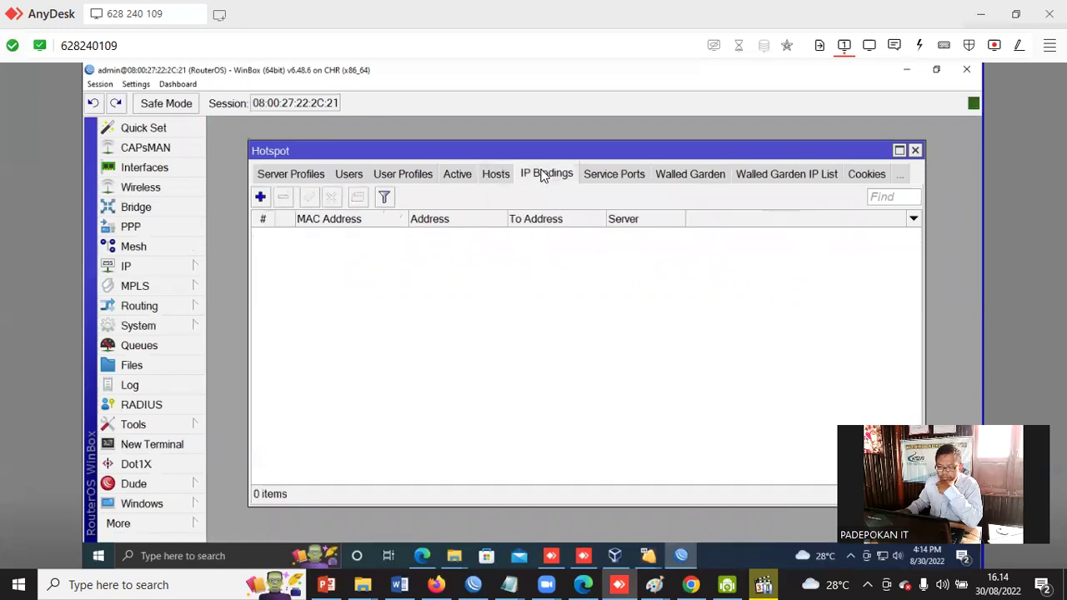
click(494, 177)
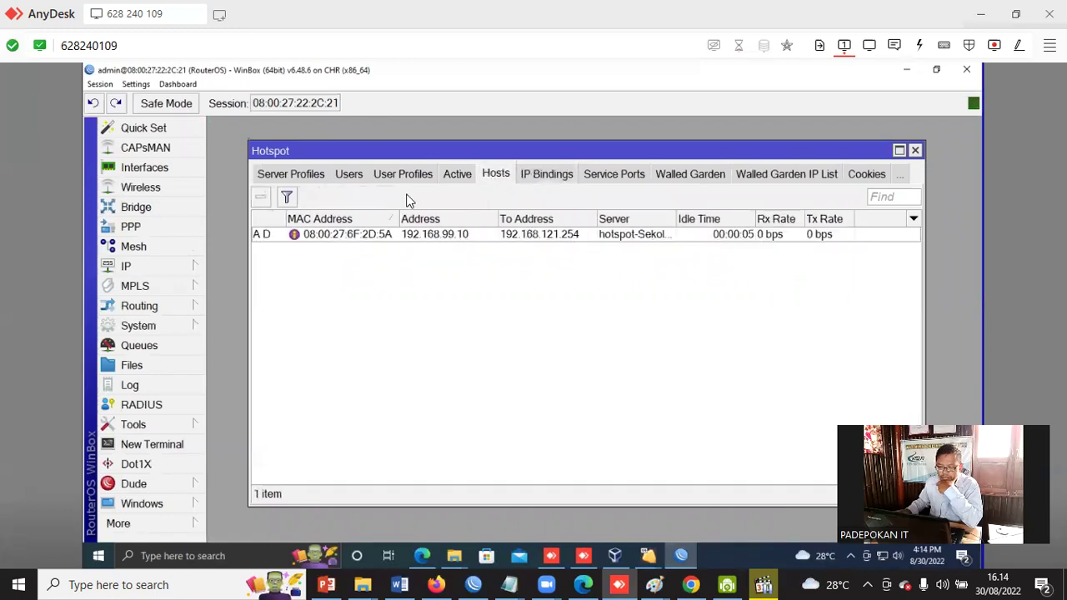
click(426, 236)
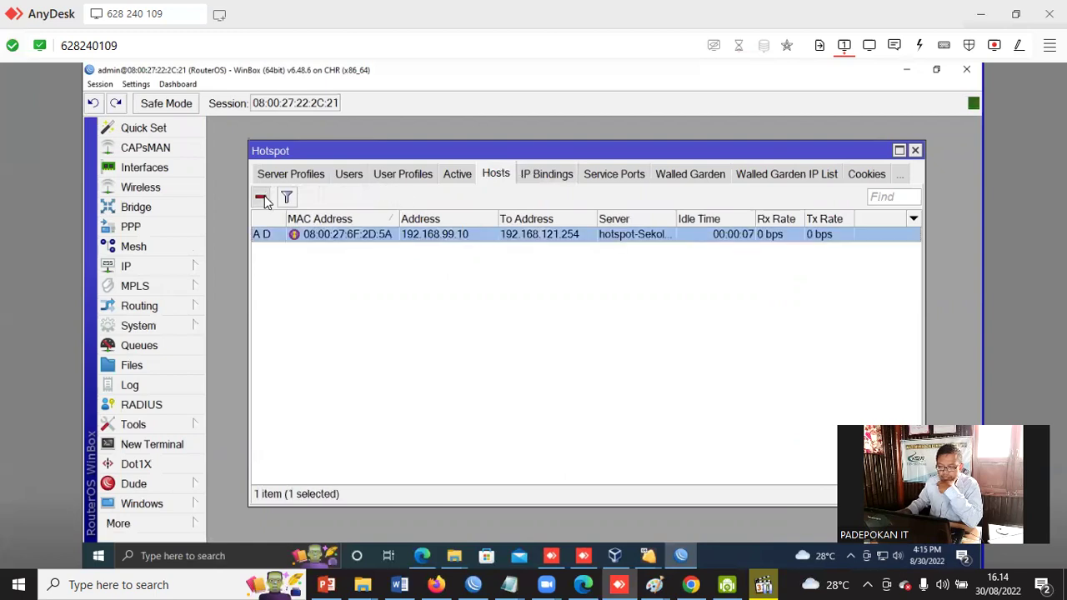
click(262, 199)
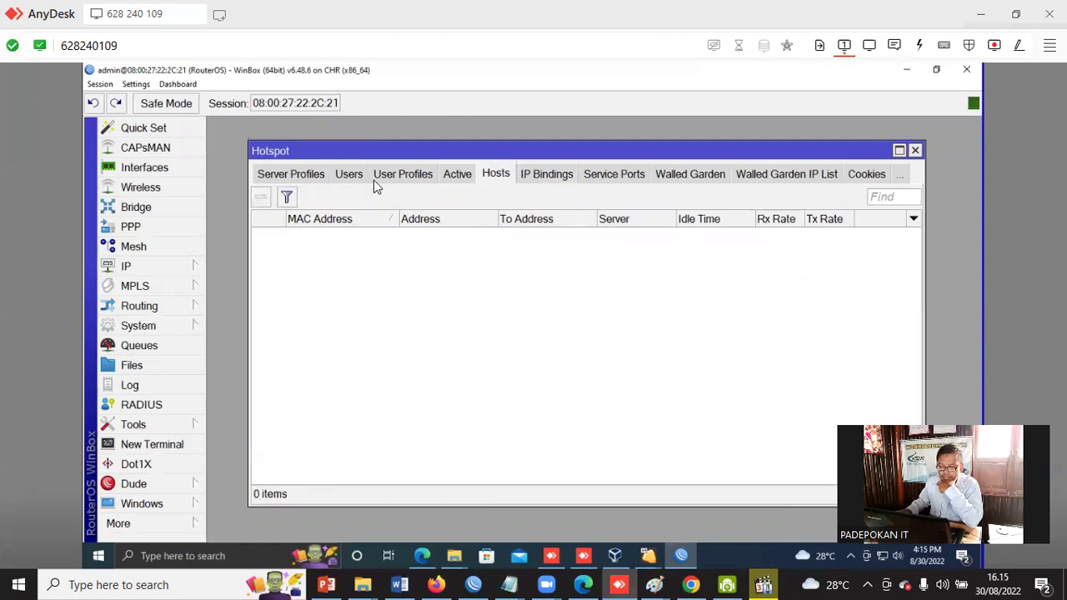
click(457, 175)
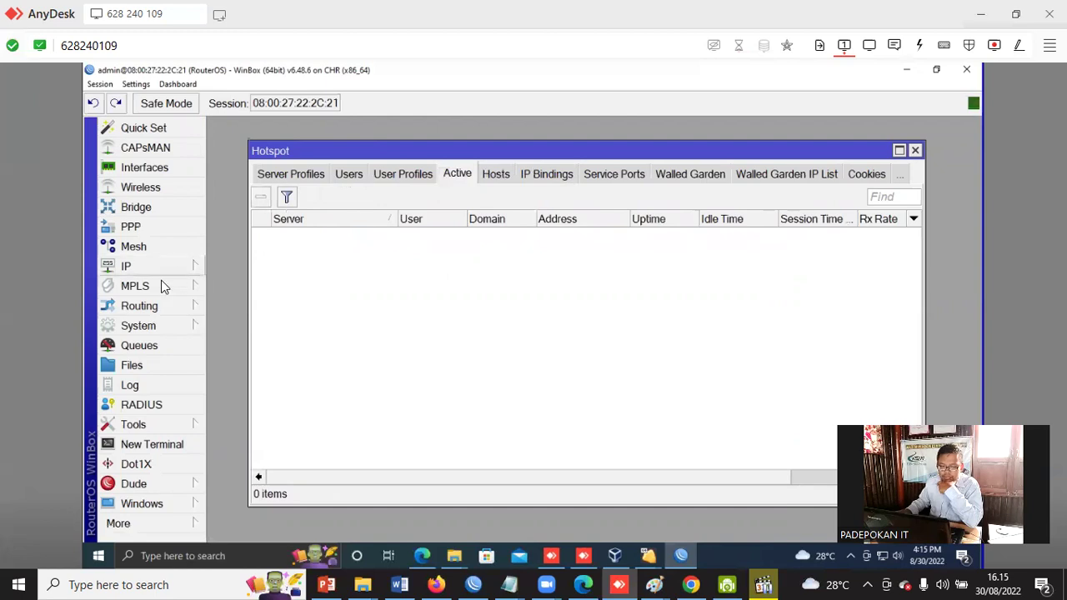
Review the server and default user profiles, then disable the admin hotspot user and close Hotspot.
click(290, 175)
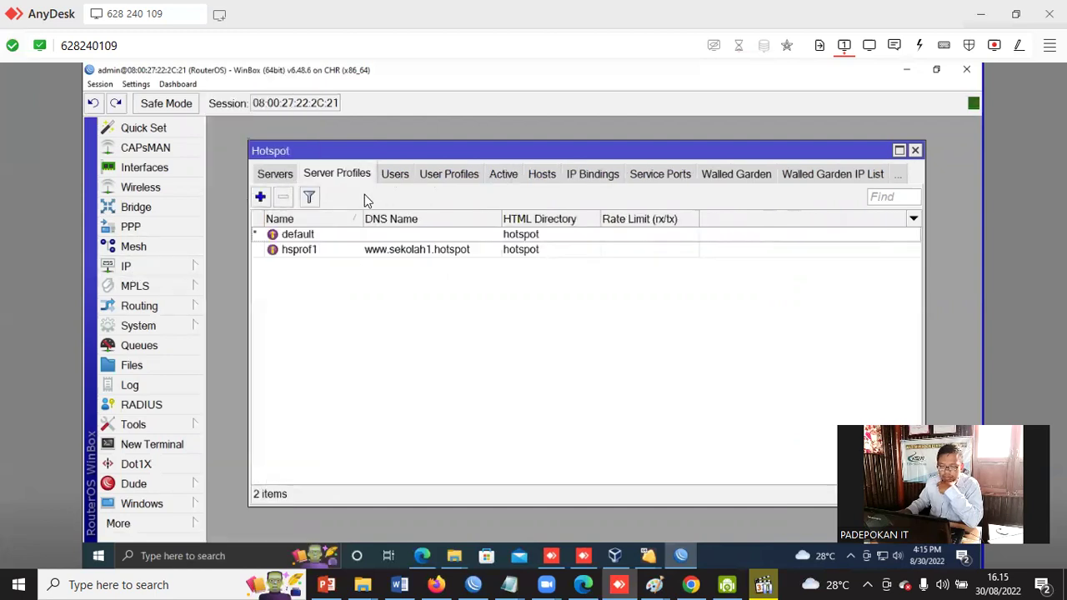
click(448, 174)
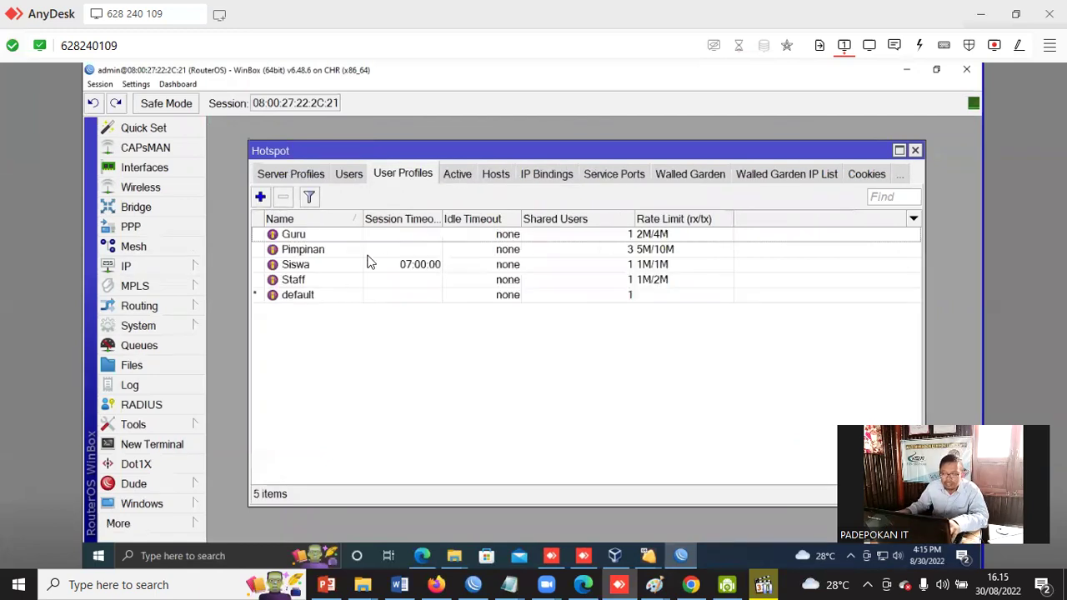
click(302, 298)
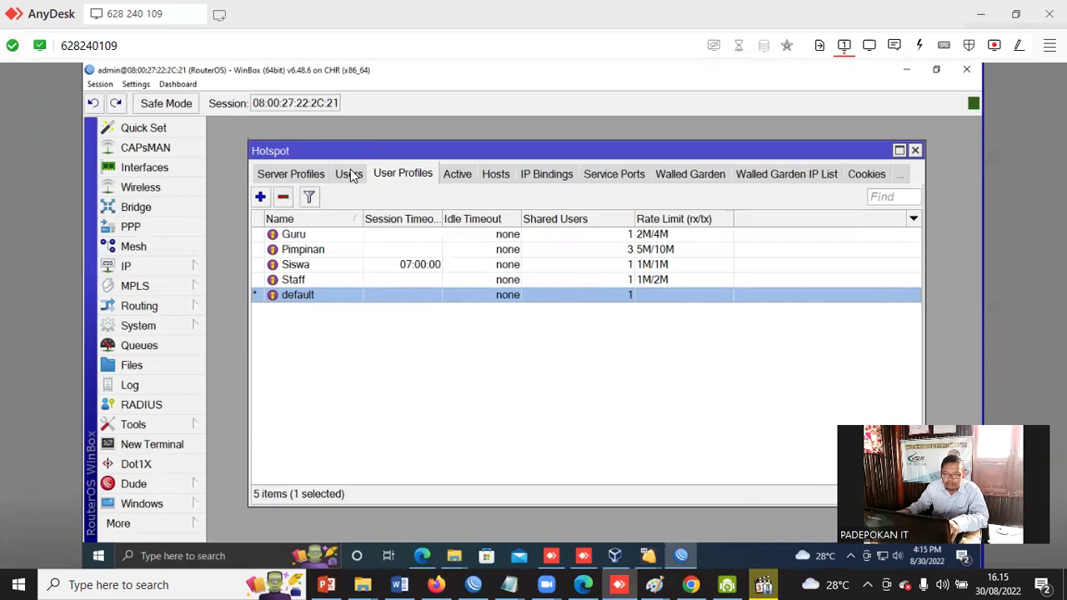
click(349, 175)
click(354, 267)
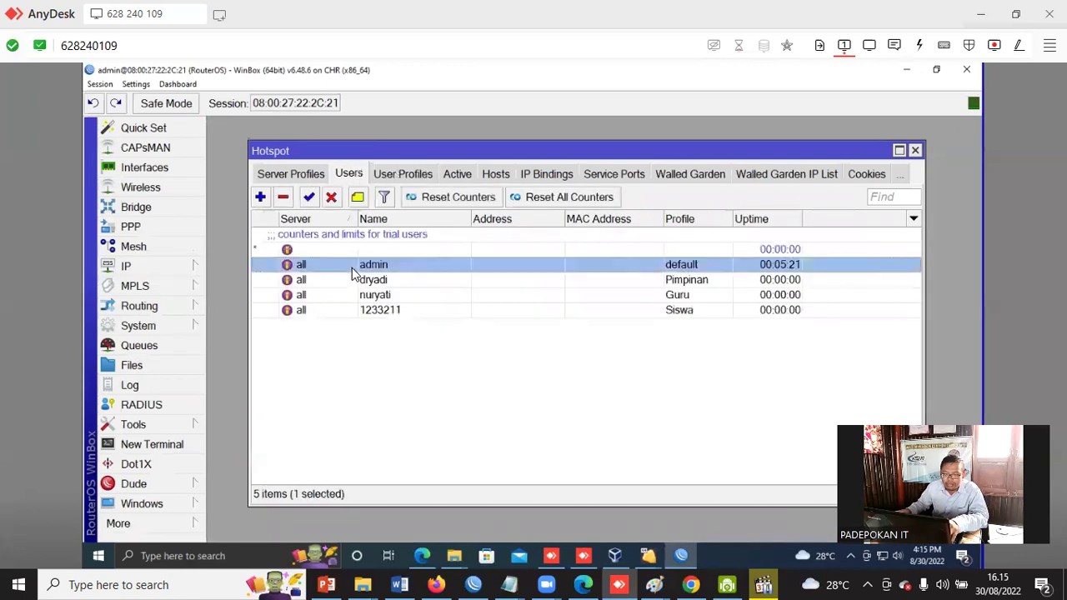
click(331, 199)
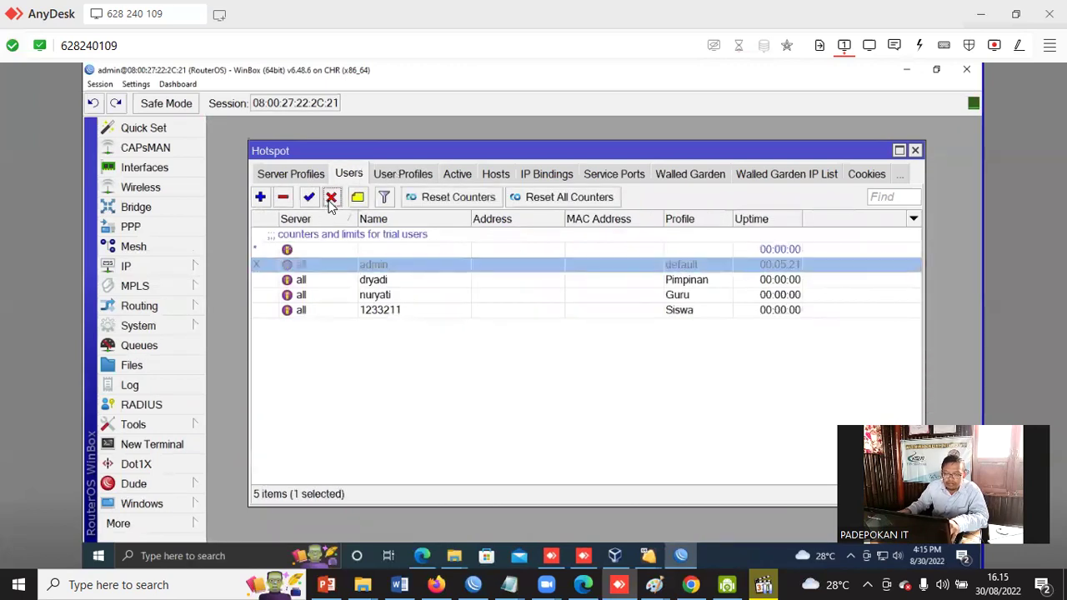
click(915, 150)
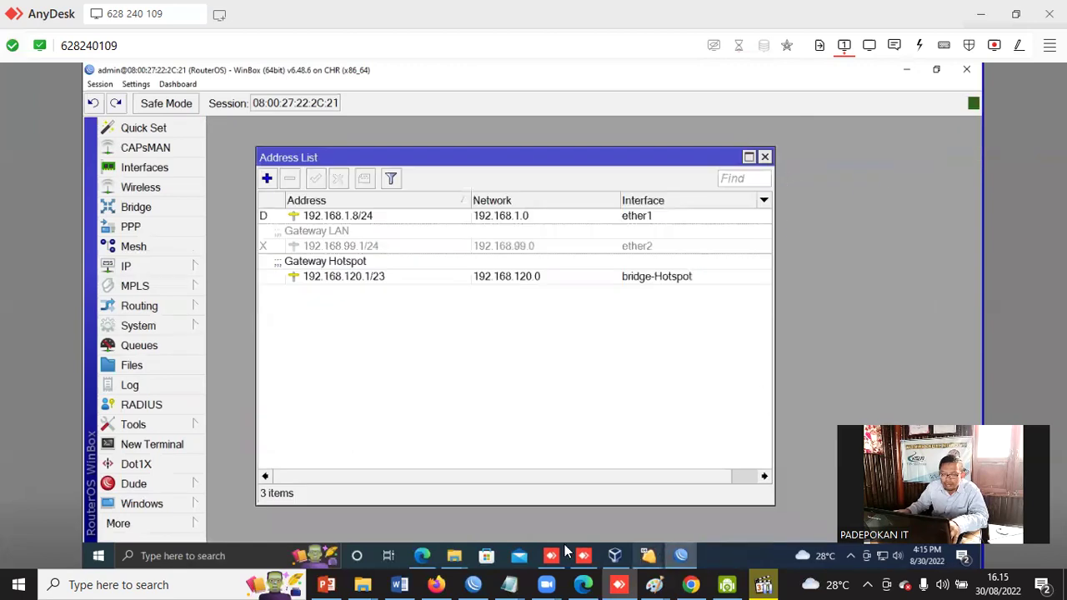
On the Windows 8 client VM, resubmit the hotspot address and close the error tab.
click(616, 555)
click(488, 115)
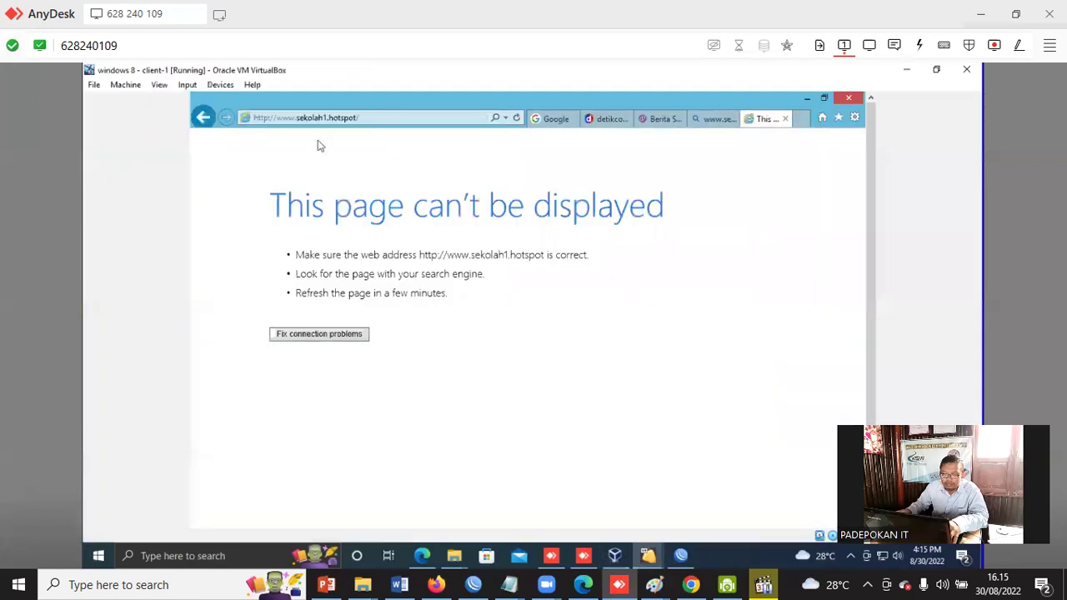
click(379, 117)
click(380, 117)
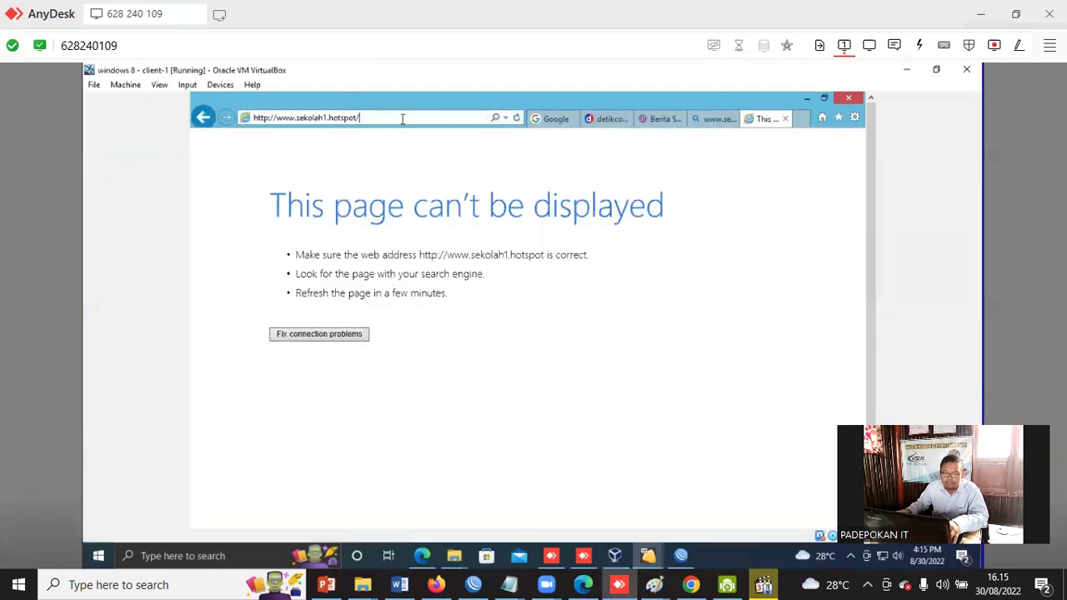
key(Return)
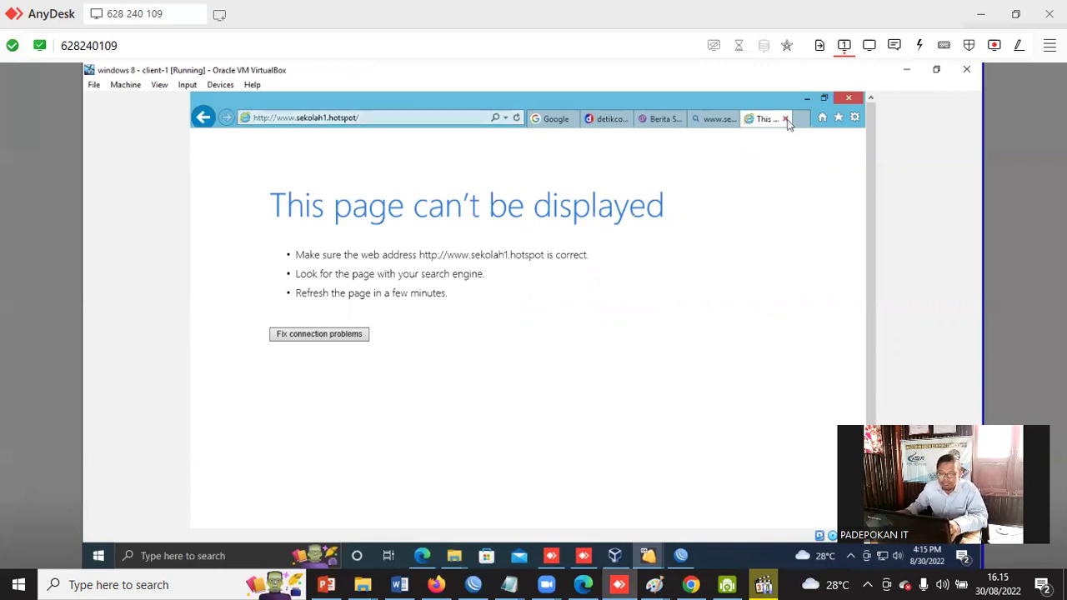
click(785, 119)
click(386, 117)
text(www.se)
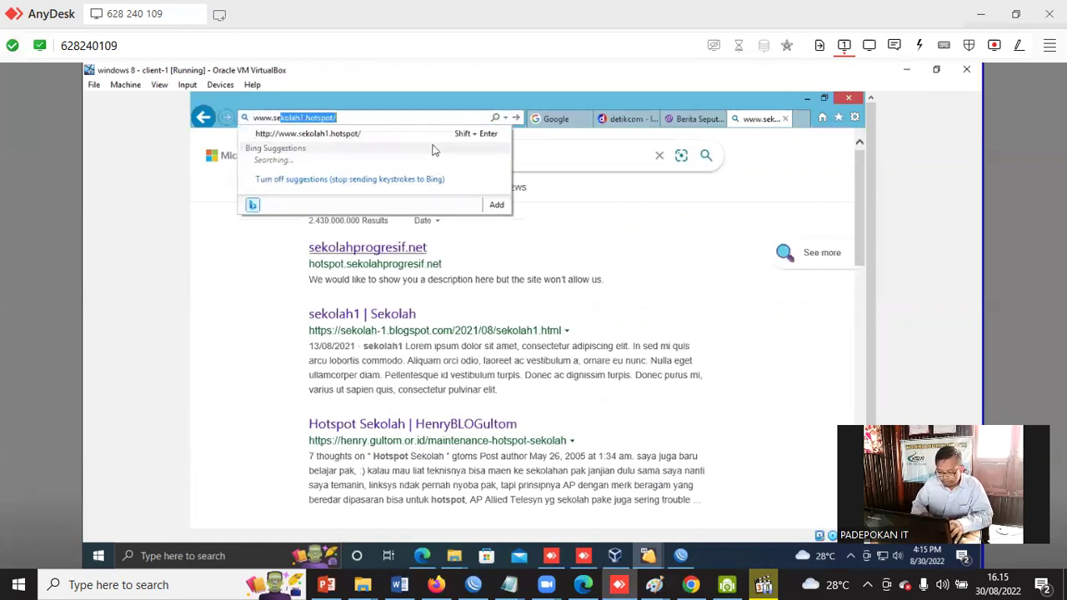
text(kolah1.hotspot/)
key(Return)
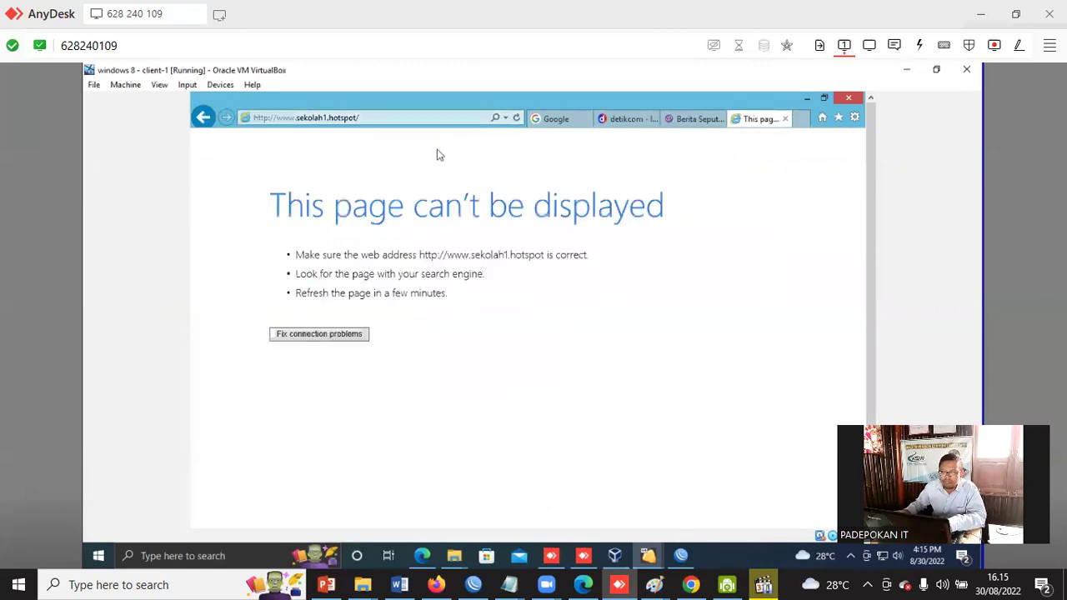
click(341, 337)
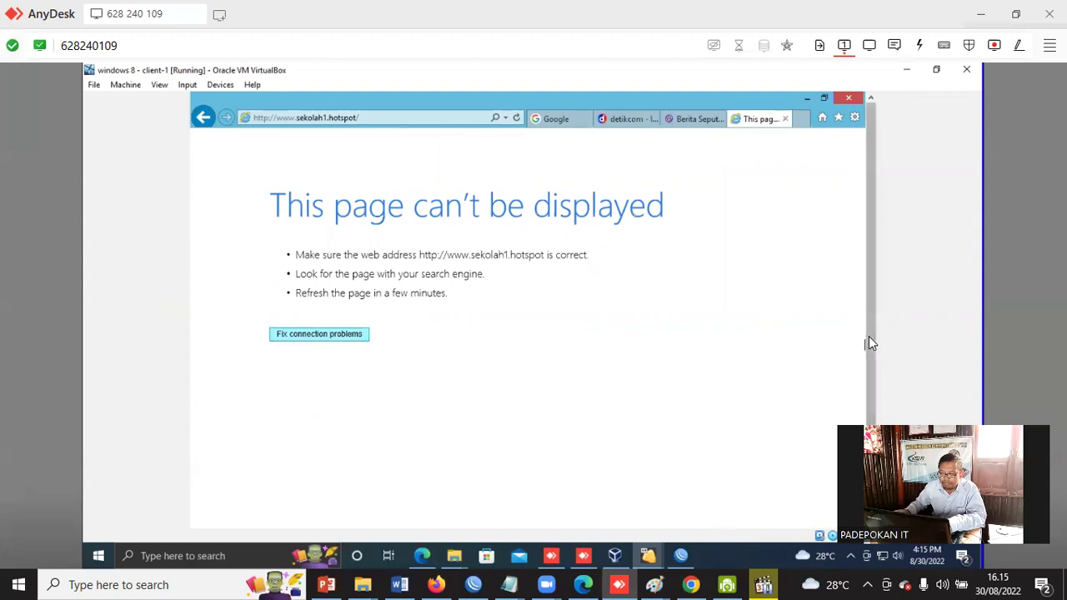
scroll(869, 336, down, 2)
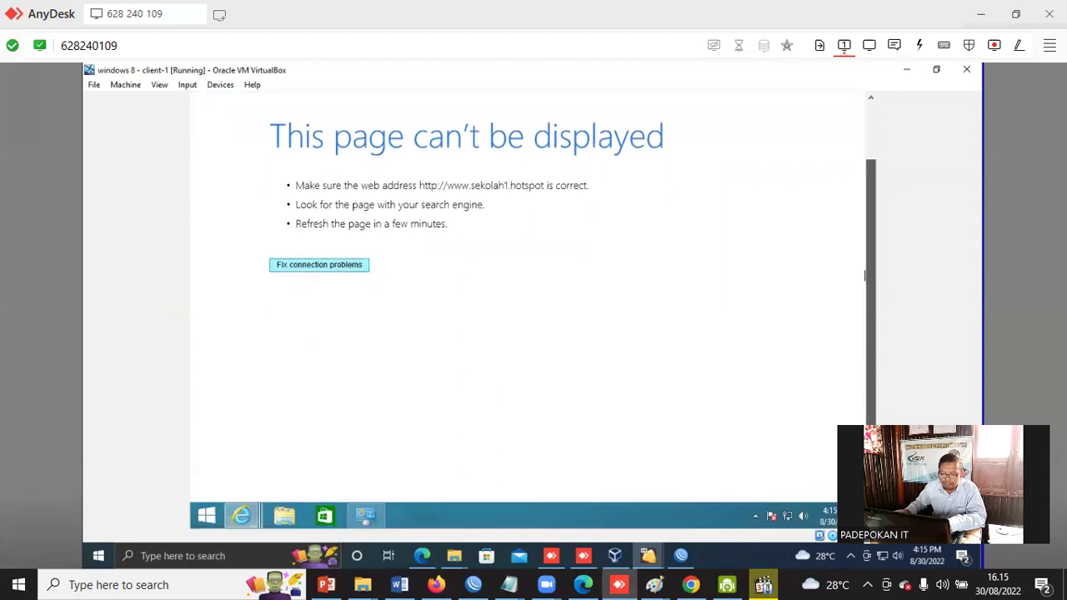
click(681, 555)
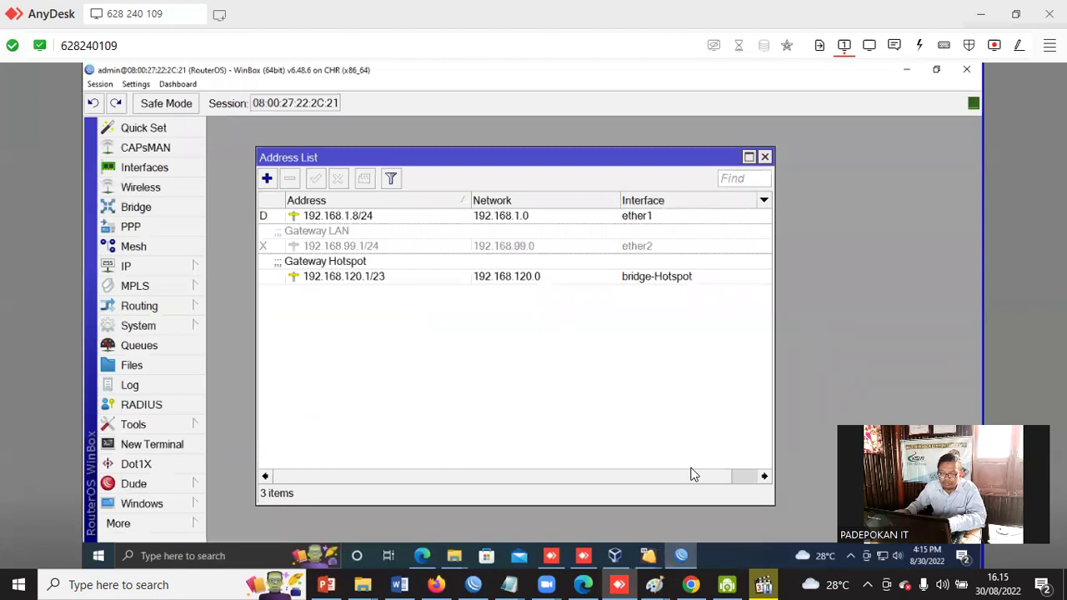
Open IP > Hotspot and remove the client's entry from the Hosts list.
click(138, 265)
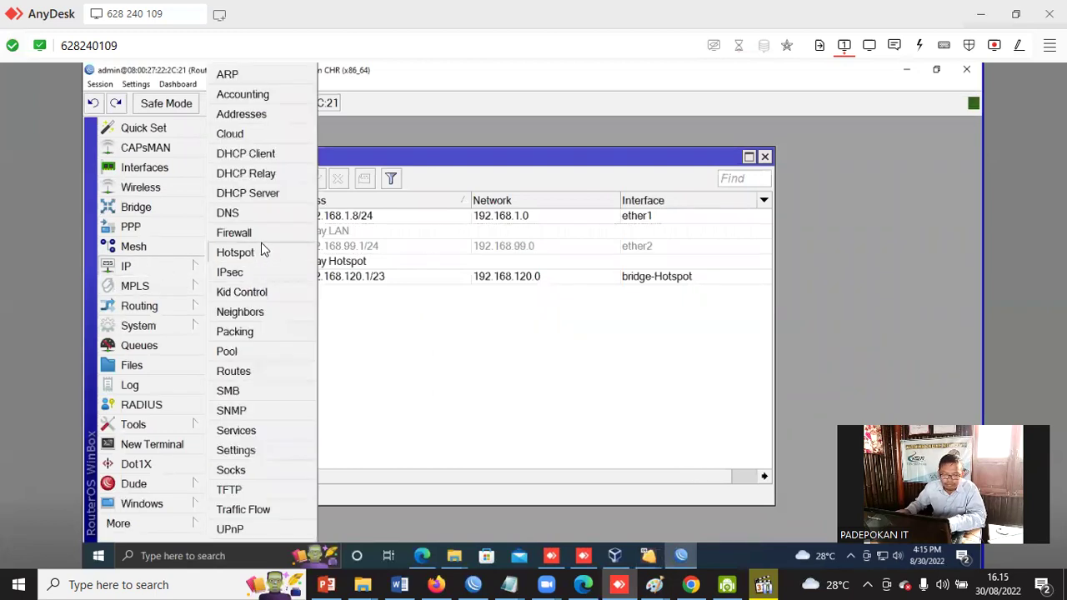
click(235, 252)
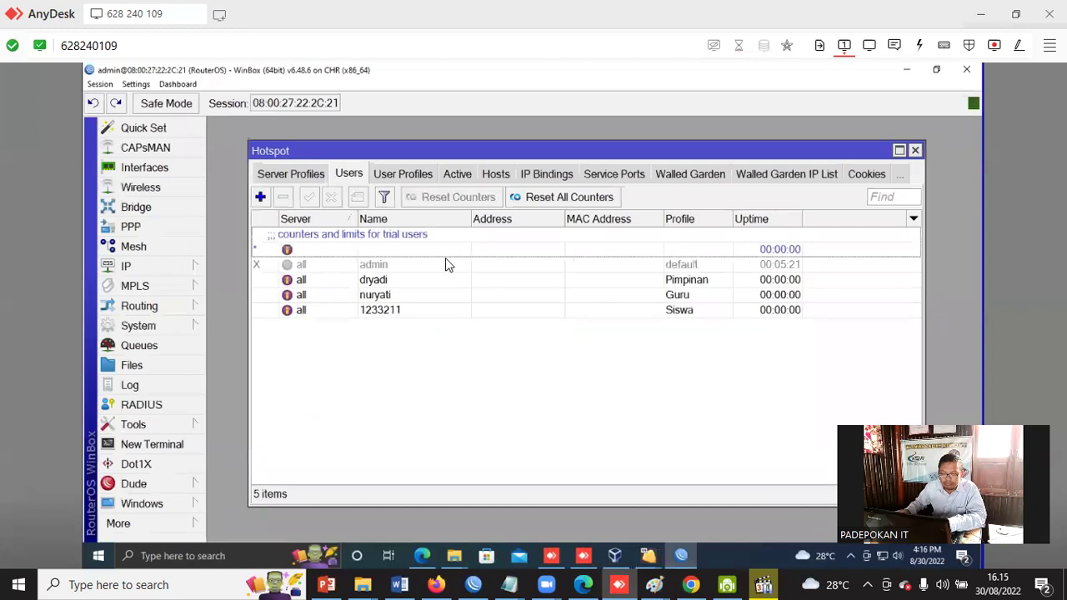
click(511, 175)
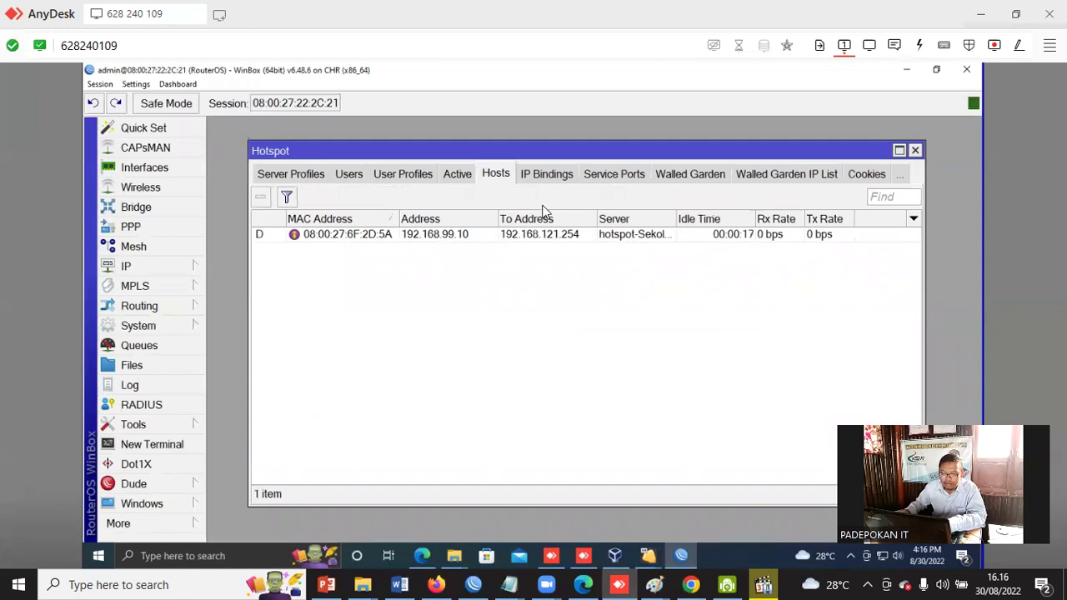
click(533, 237)
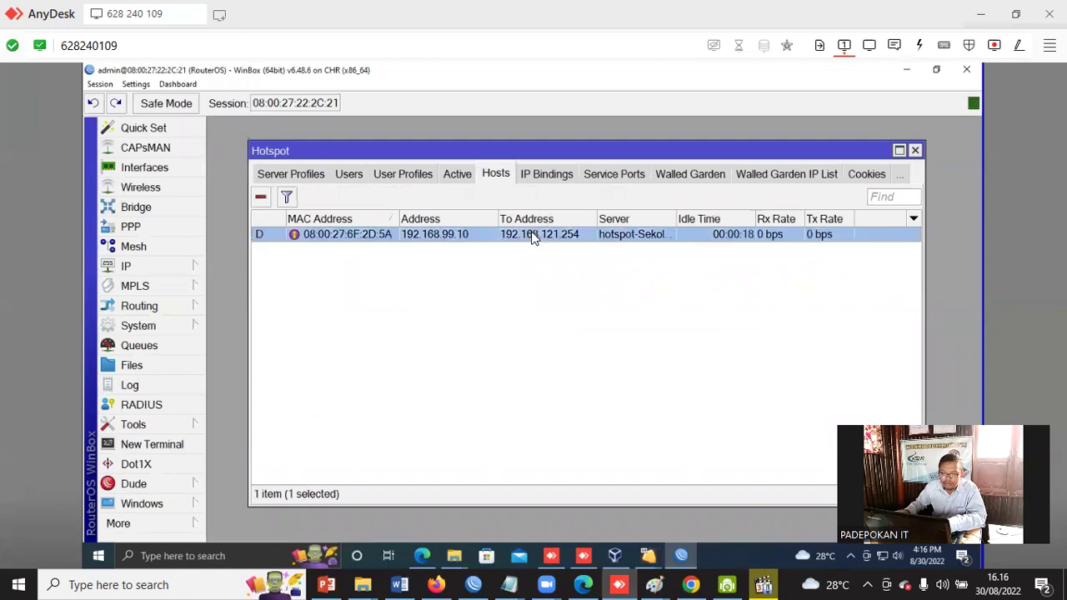
click(260, 200)
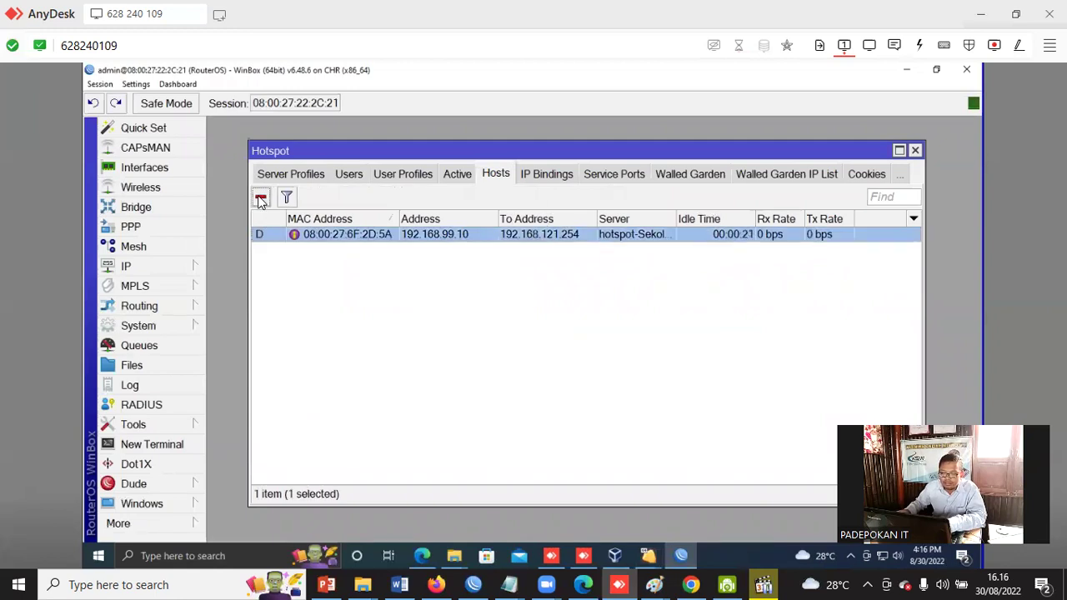
Inspect the hsprof1 server profile's Login and RADIUS settings, closing it unchanged.
click(402, 175)
click(297, 175)
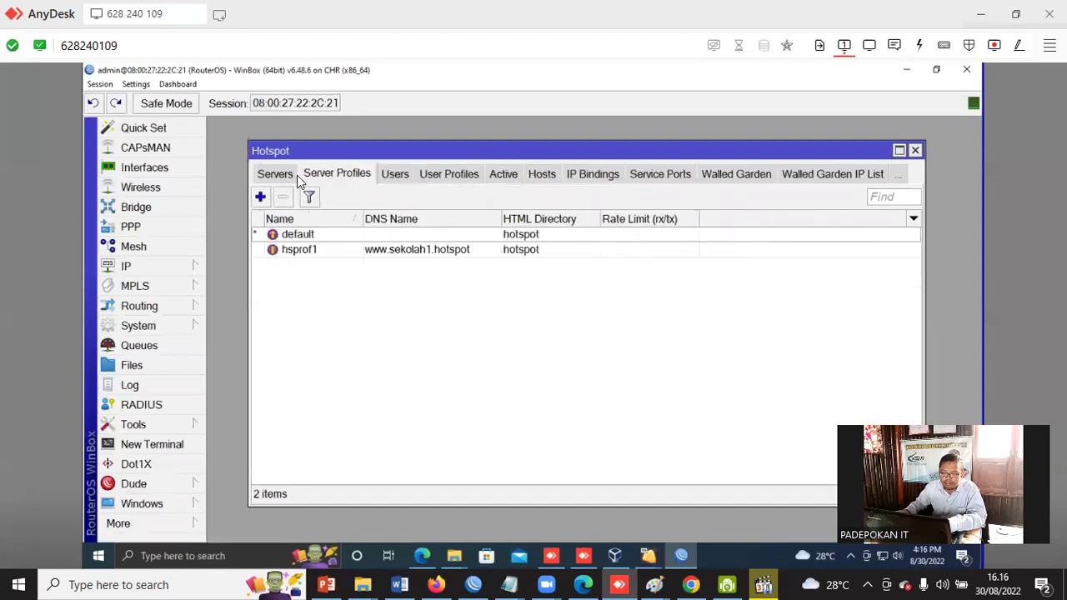
double_click(417, 254)
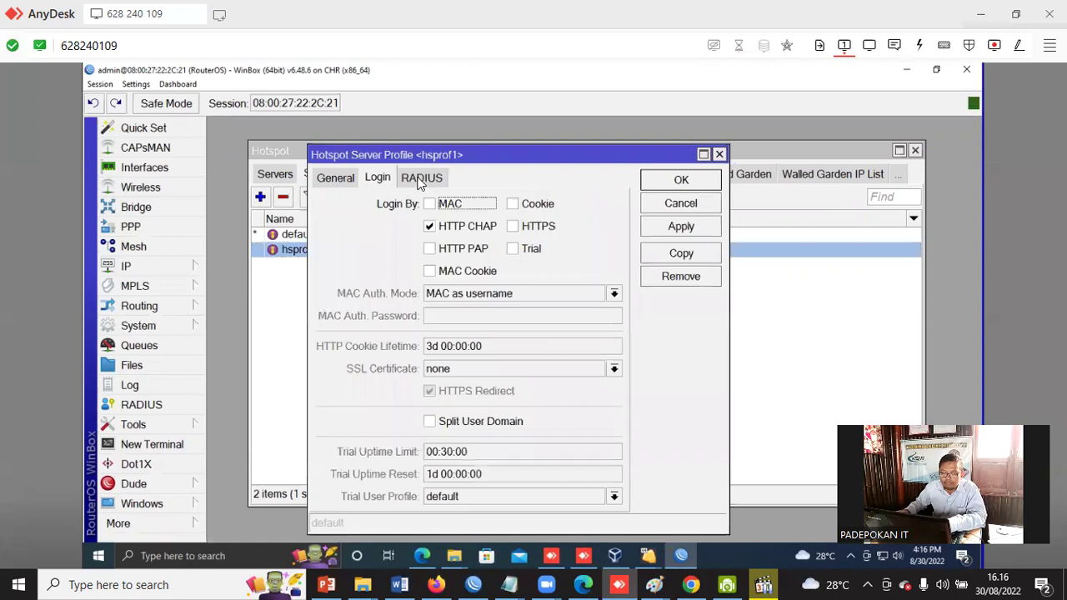
click(425, 179)
click(375, 179)
click(682, 181)
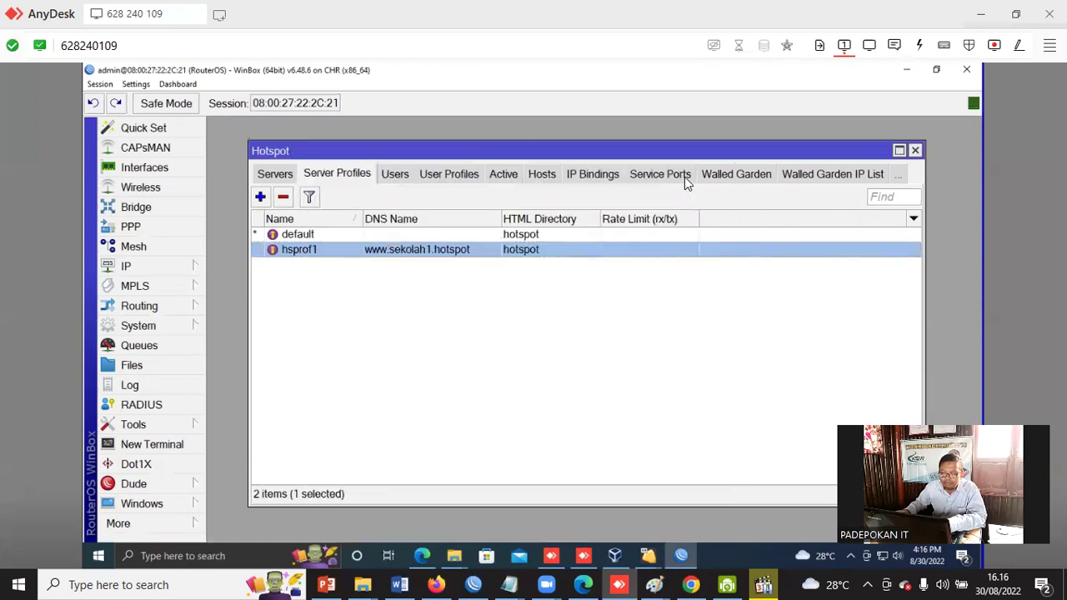
Check the hotspot-Sekolah server, then select the disabled admin user in the Users list.
click(278, 178)
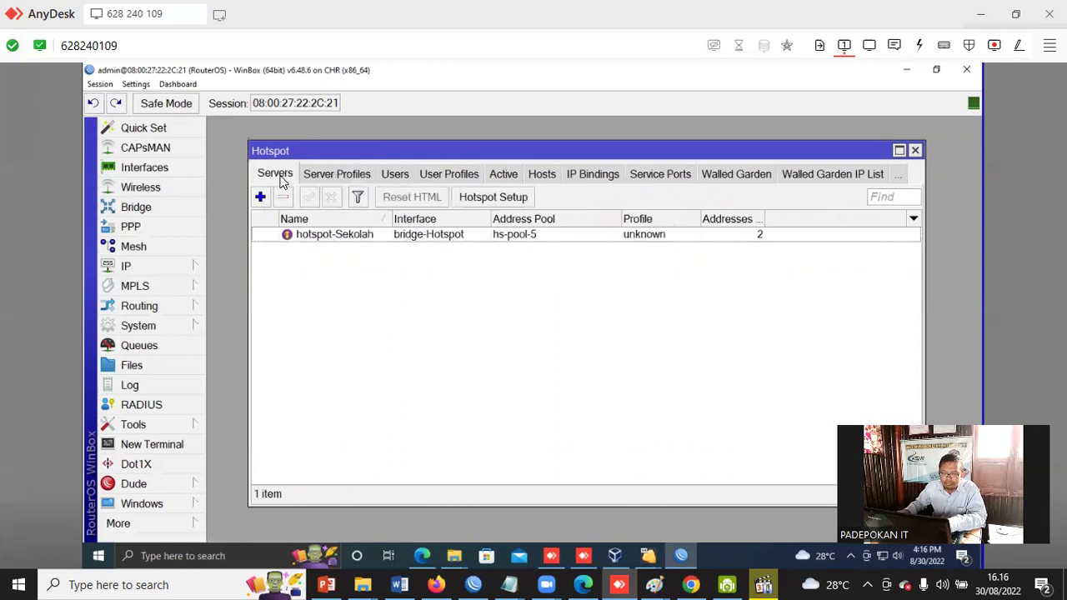
click(367, 236)
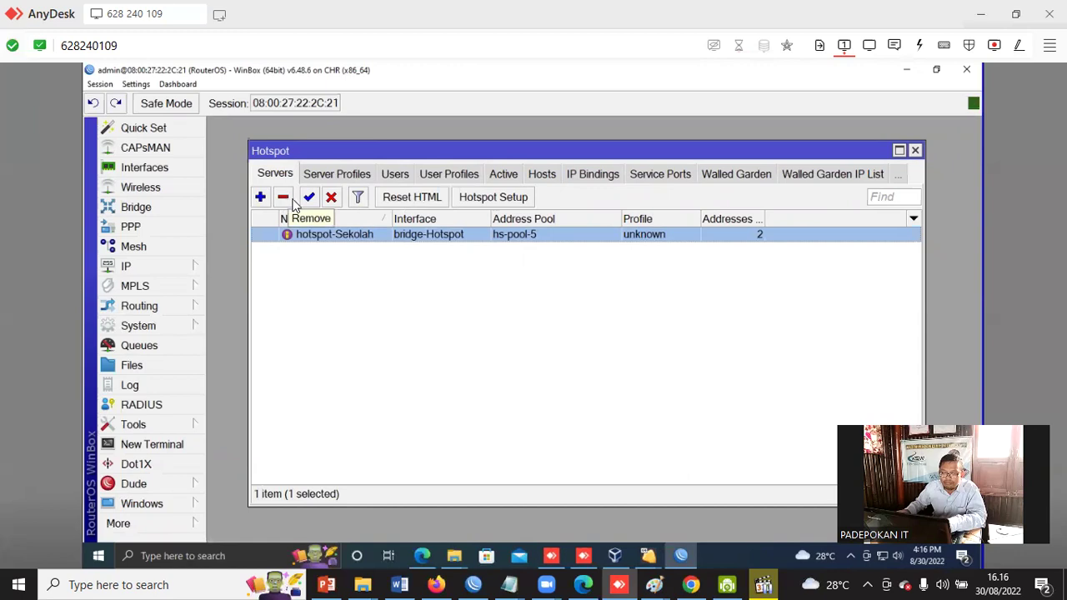
click(345, 176)
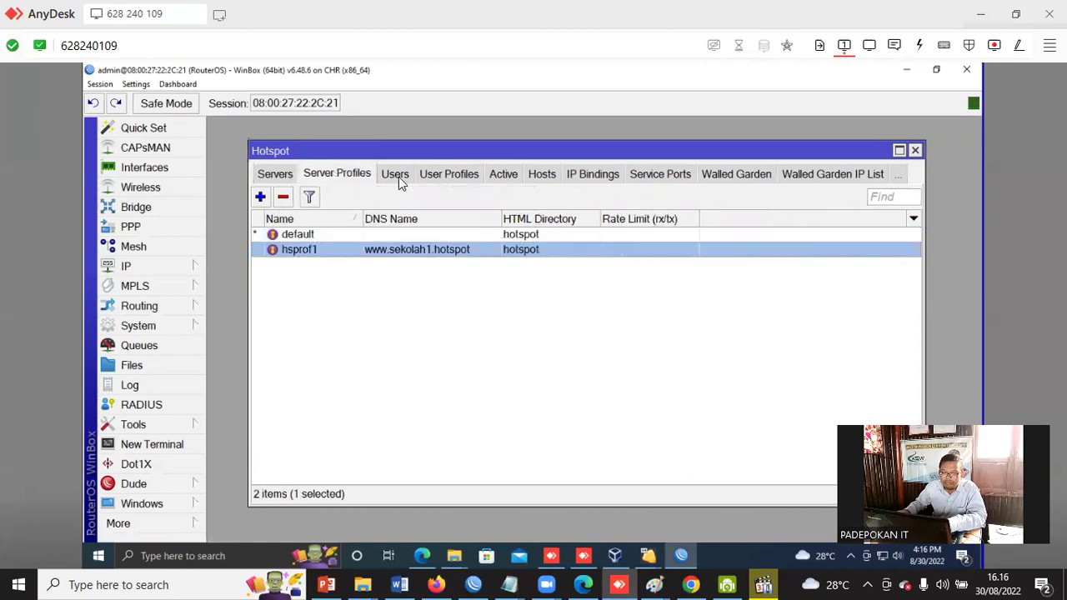
click(399, 177)
click(360, 267)
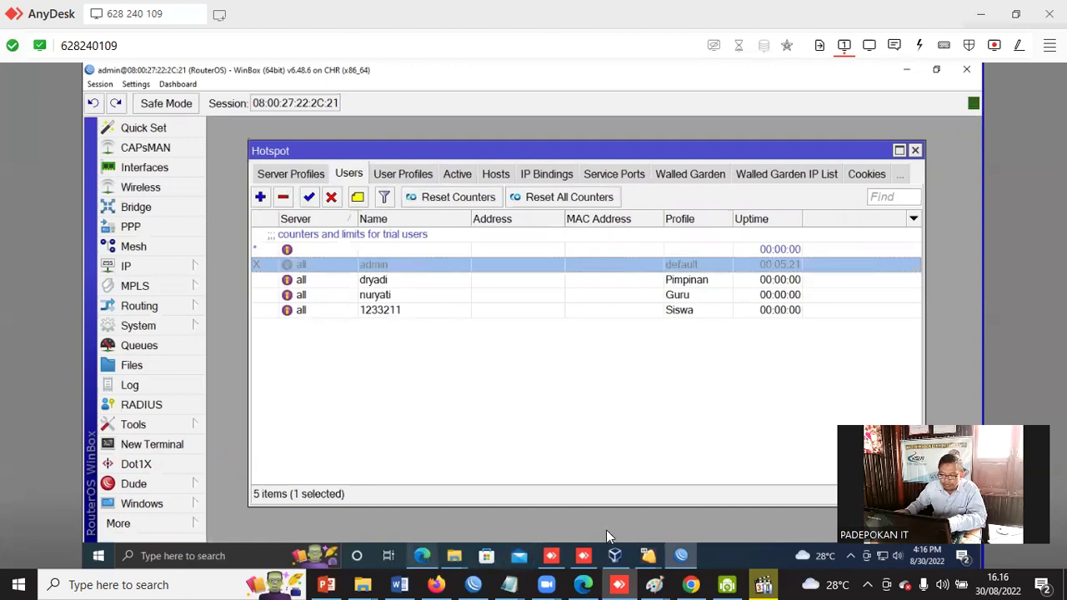
Retry the hotspot address and IE's troubleshooter on the client, then enable the admin hotspot user.
mouse_move(648, 555)
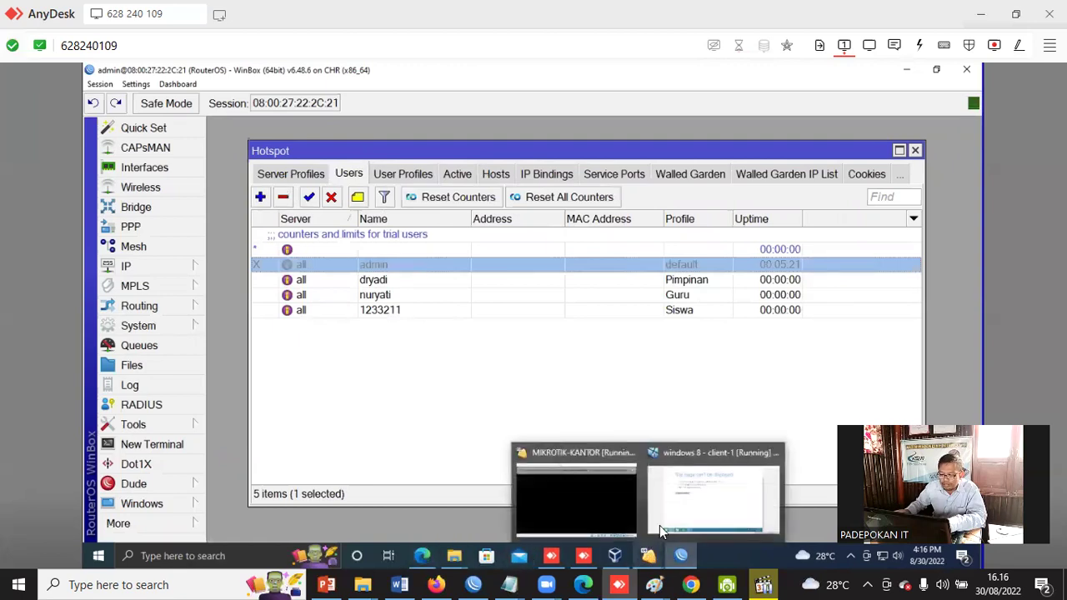
click(713, 496)
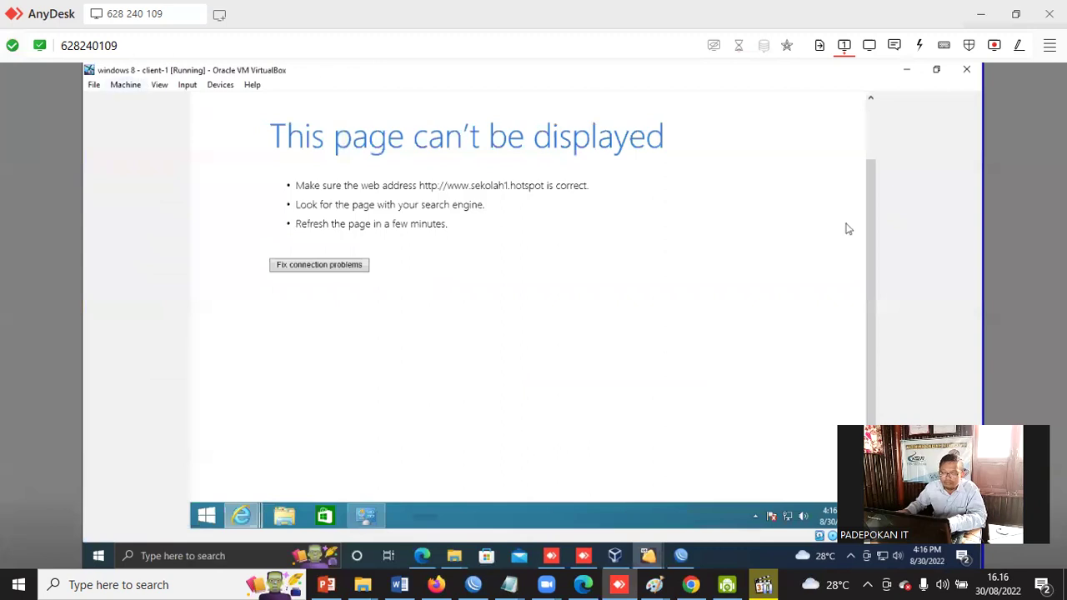
mouse_move(881, 104)
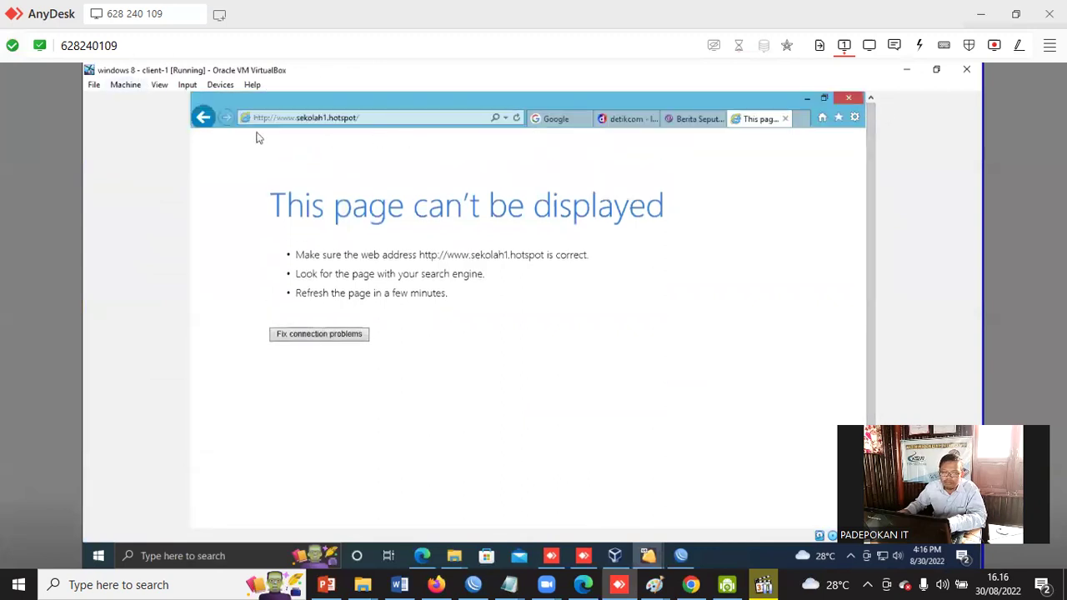
click(390, 117)
key(Return)
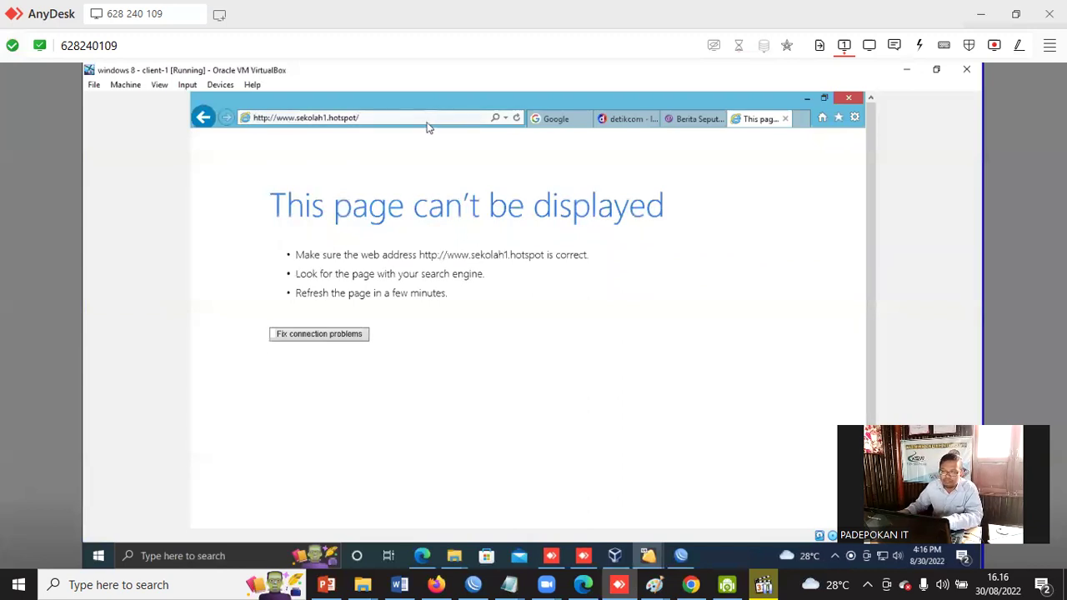
click(325, 337)
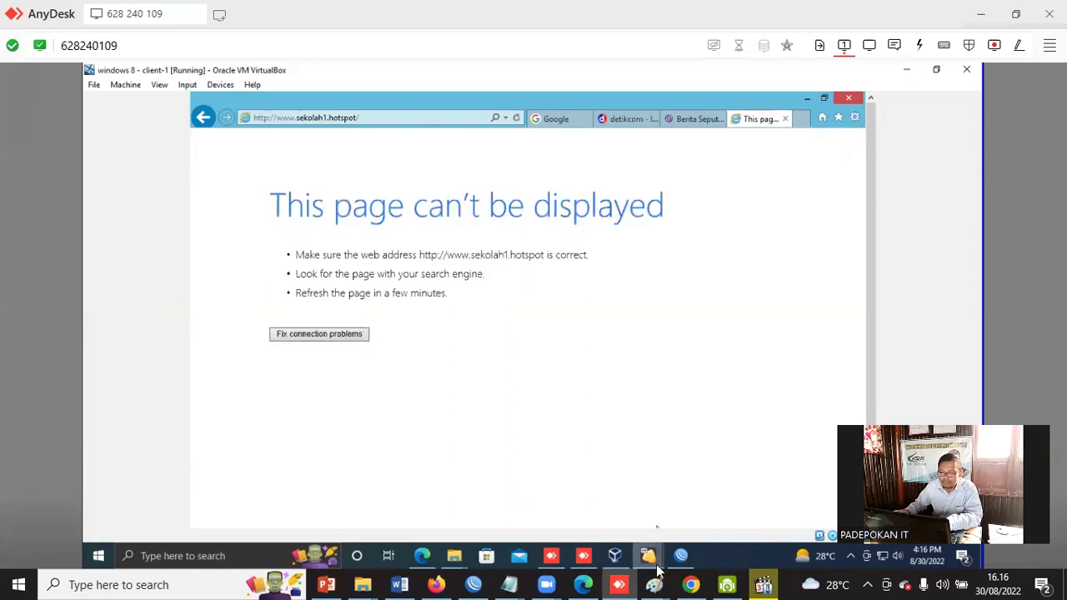
click(681, 555)
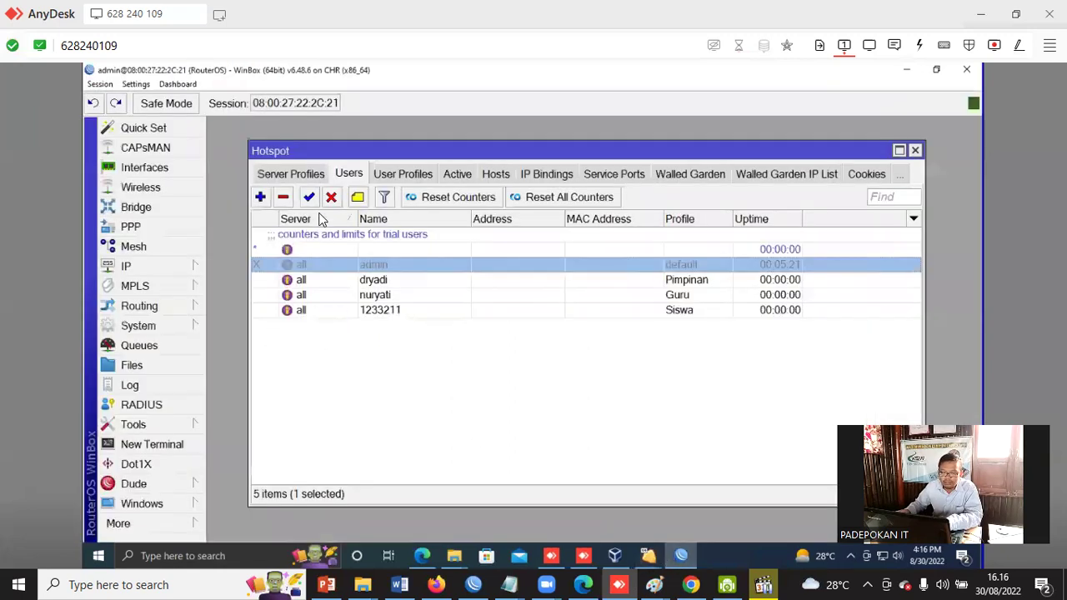
click(308, 198)
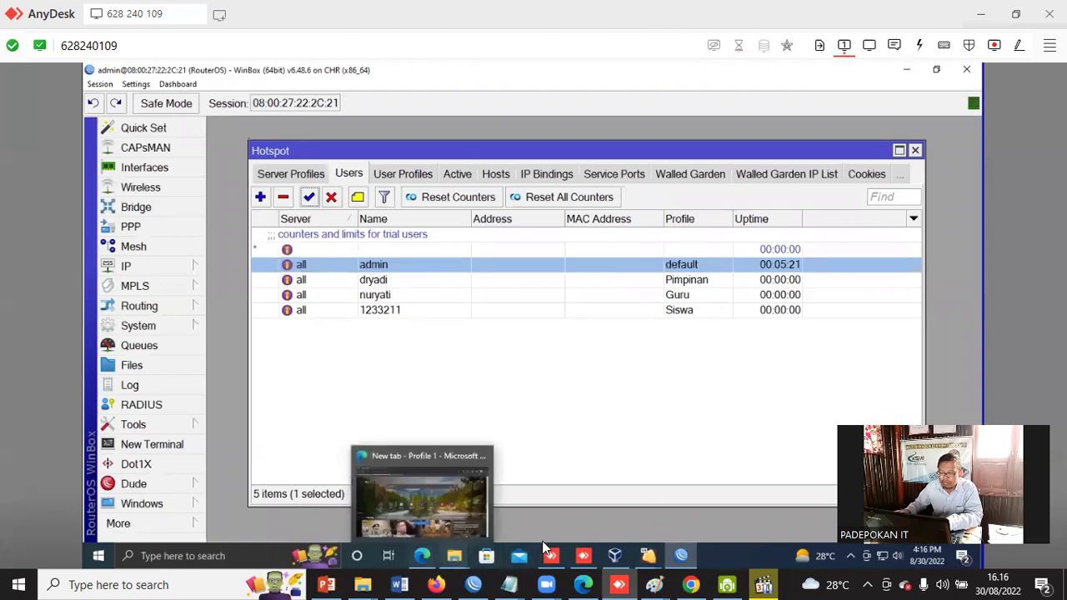
click(616, 496)
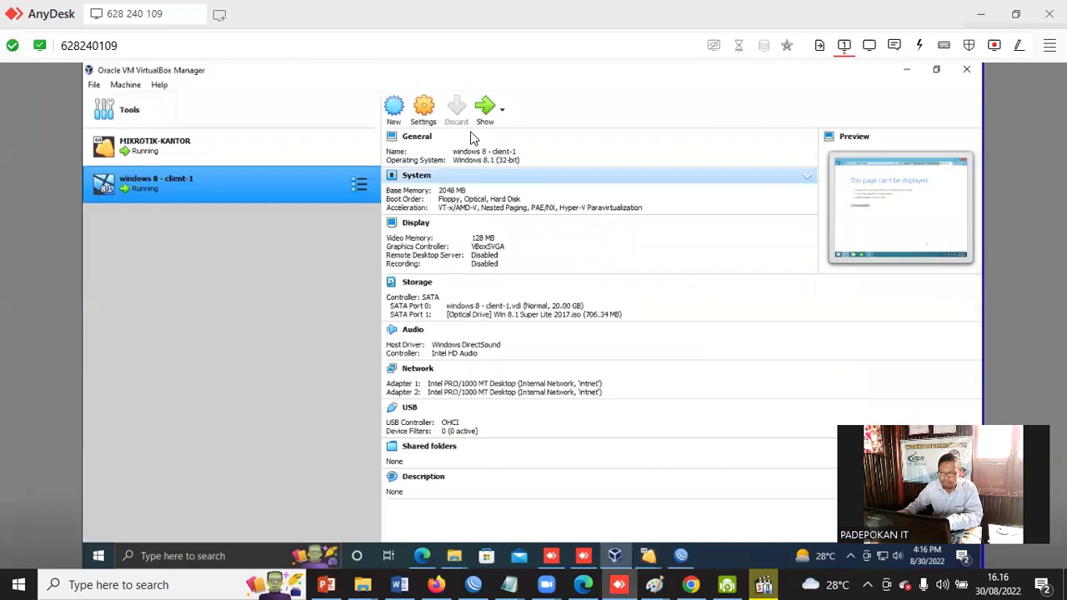
click(485, 109)
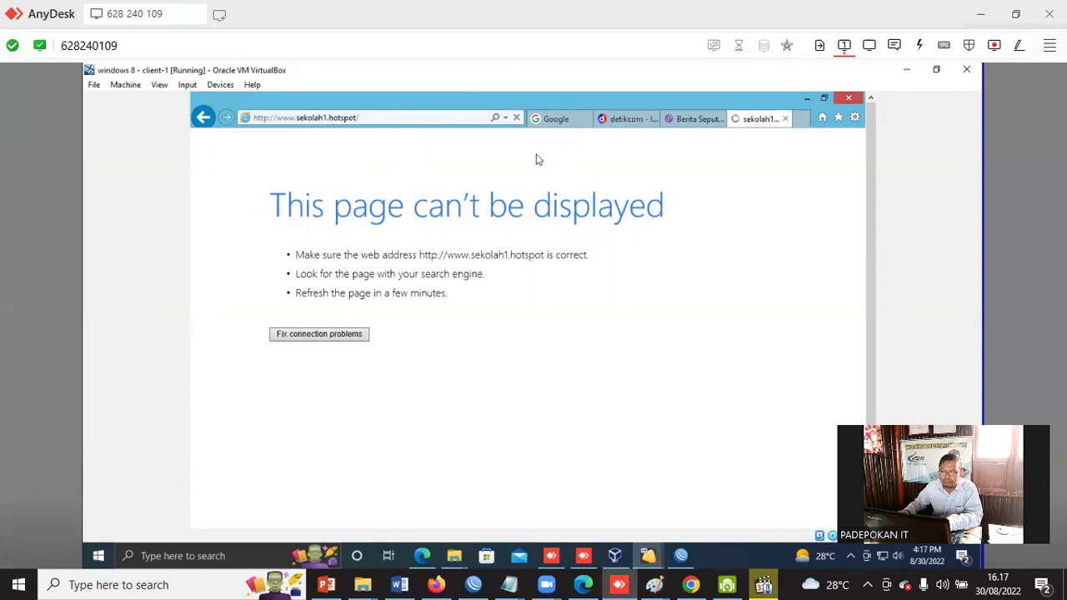
click(373, 119)
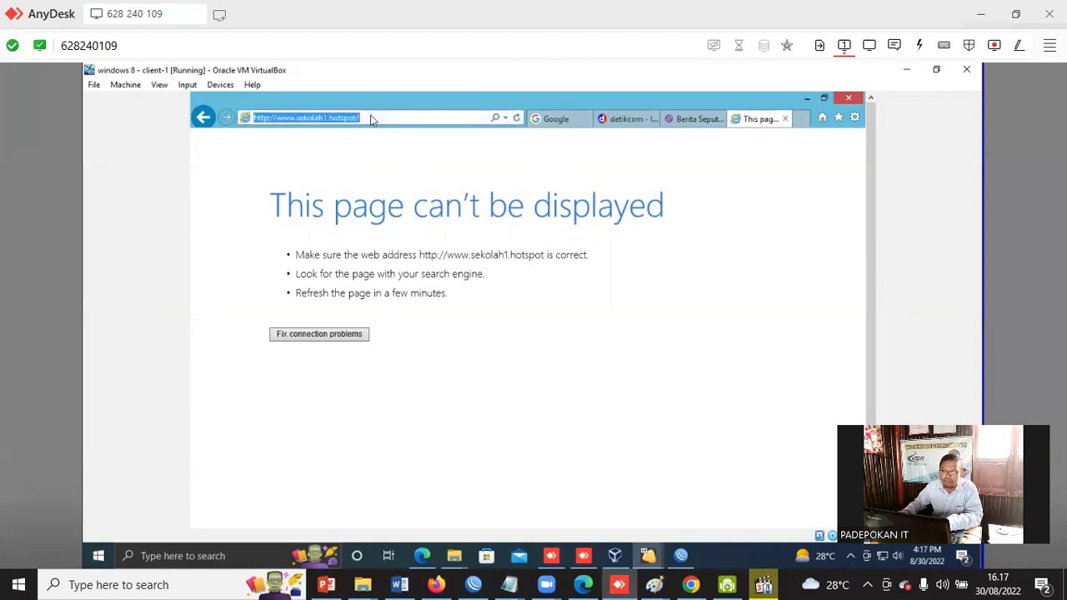
click(372, 118)
text(l)
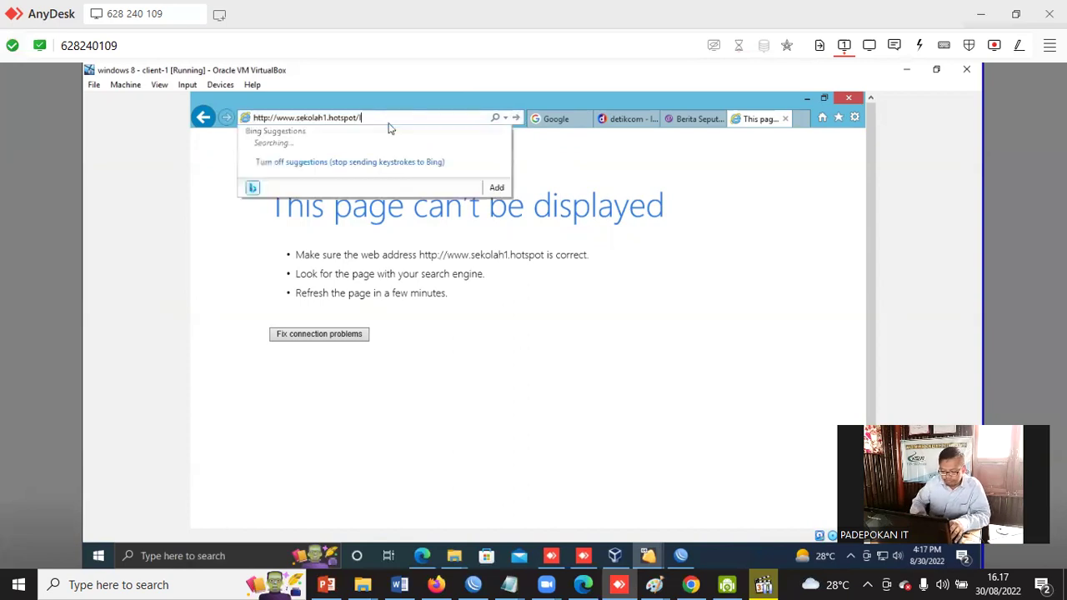
text(ogout)
key(Return)
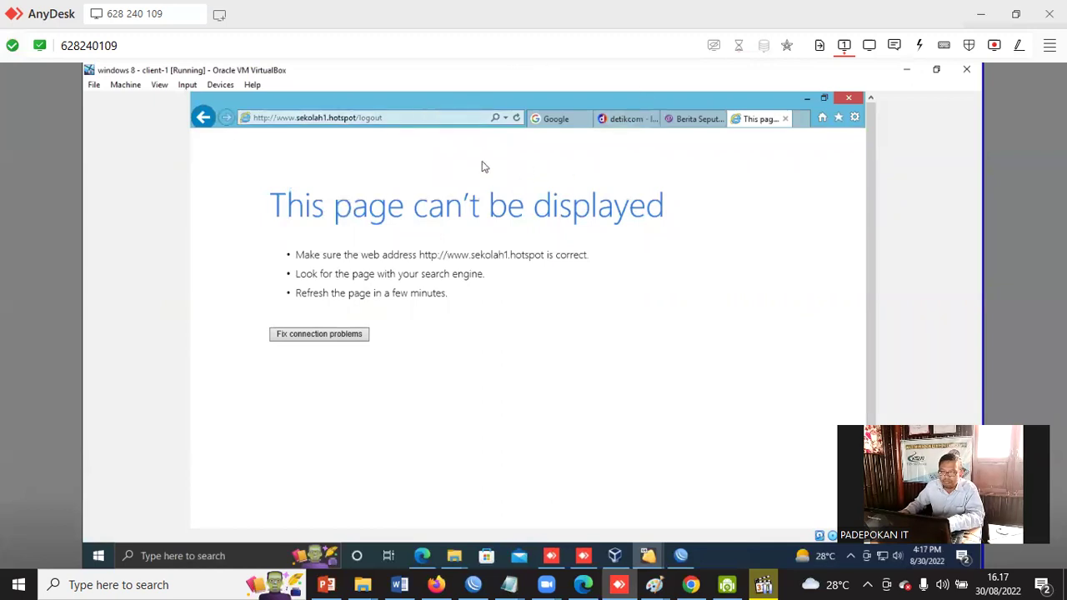
Return to the Windows 8 client VM and open the network tray icon's menu.
click(402, 119)
click(409, 117)
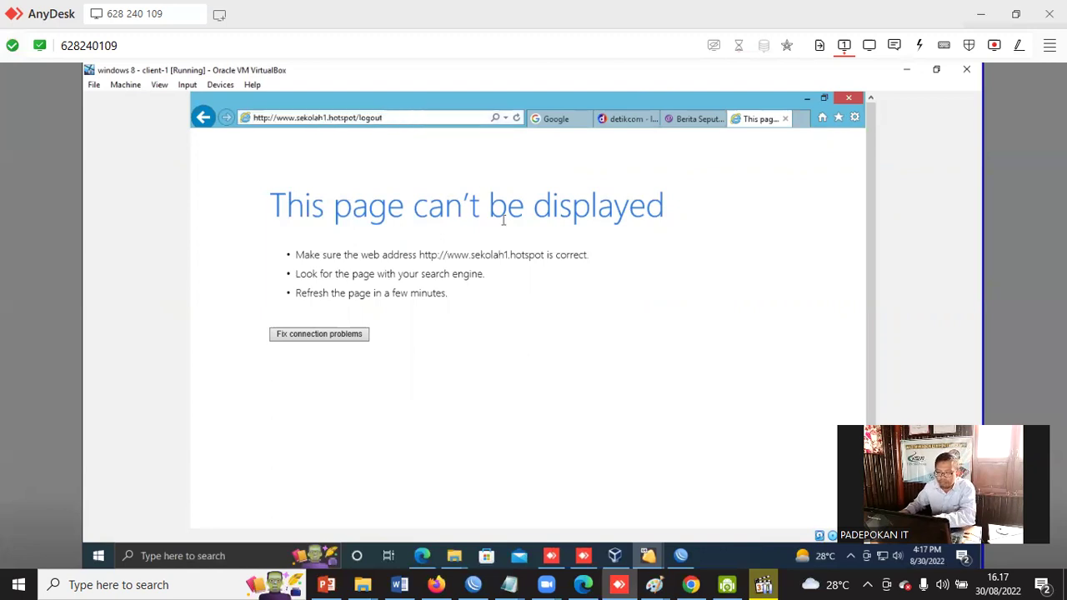
click(616, 557)
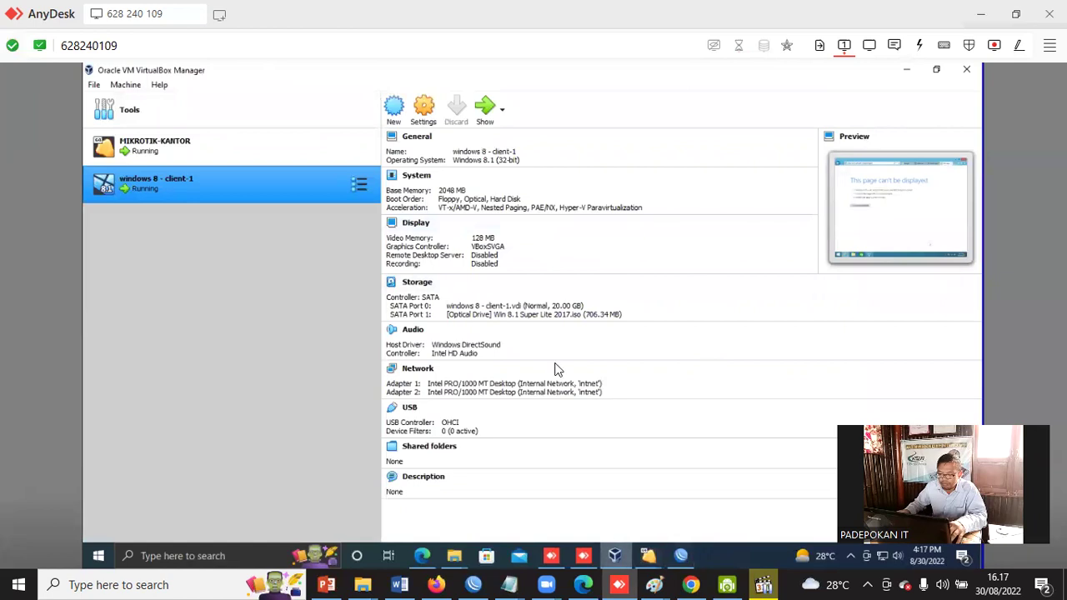
click(487, 117)
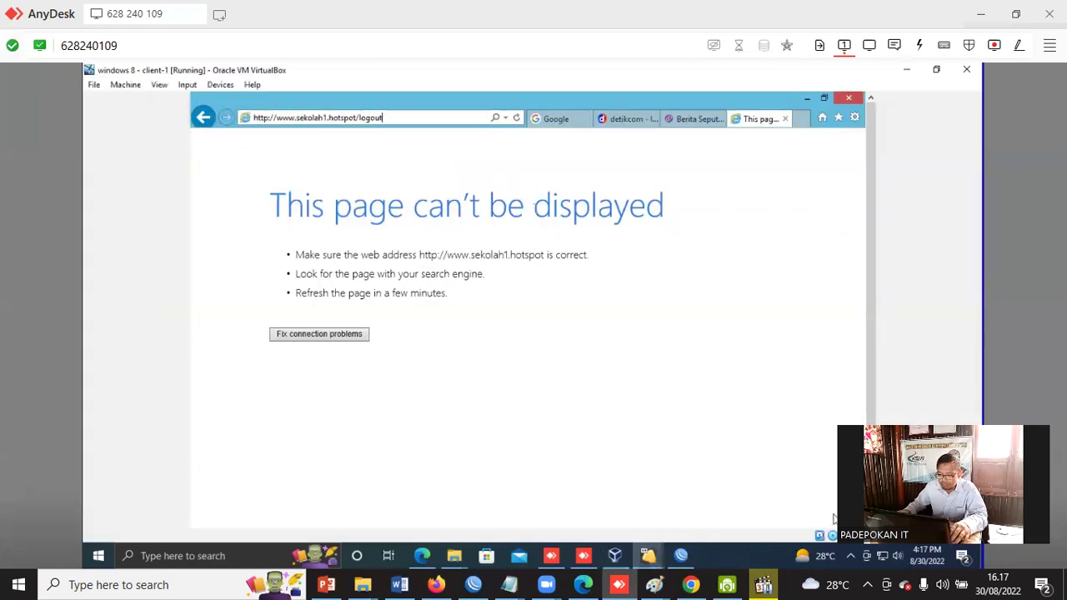
right_click(786, 515)
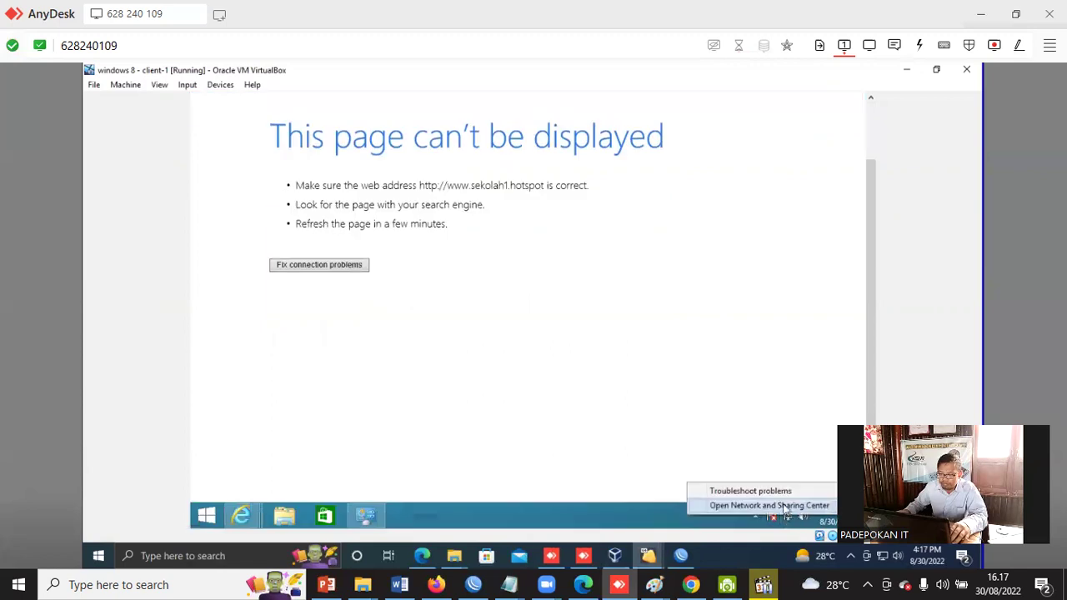
From Network and Sharing Center's adapter list, disable and then re-enable the Ethernet-HRD adapter.
click(786, 506)
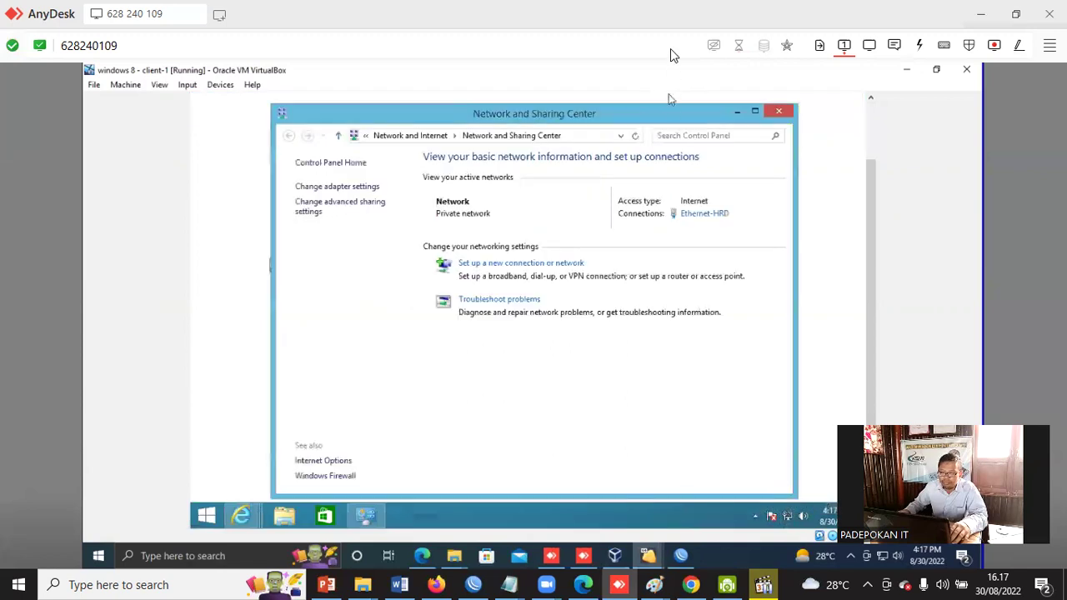
click(360, 190)
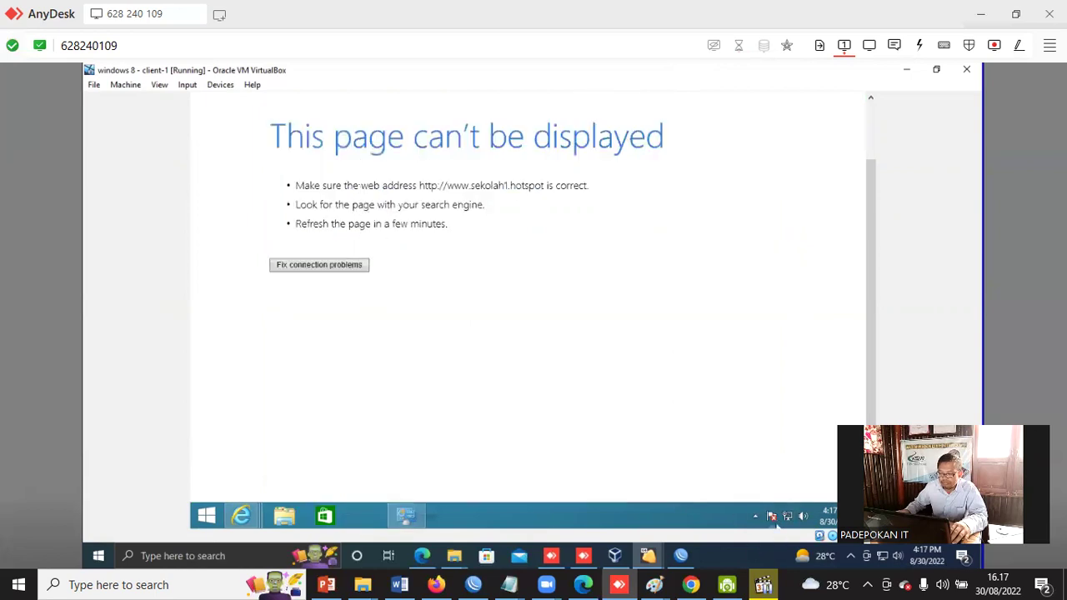
right_click(787, 516)
click(783, 503)
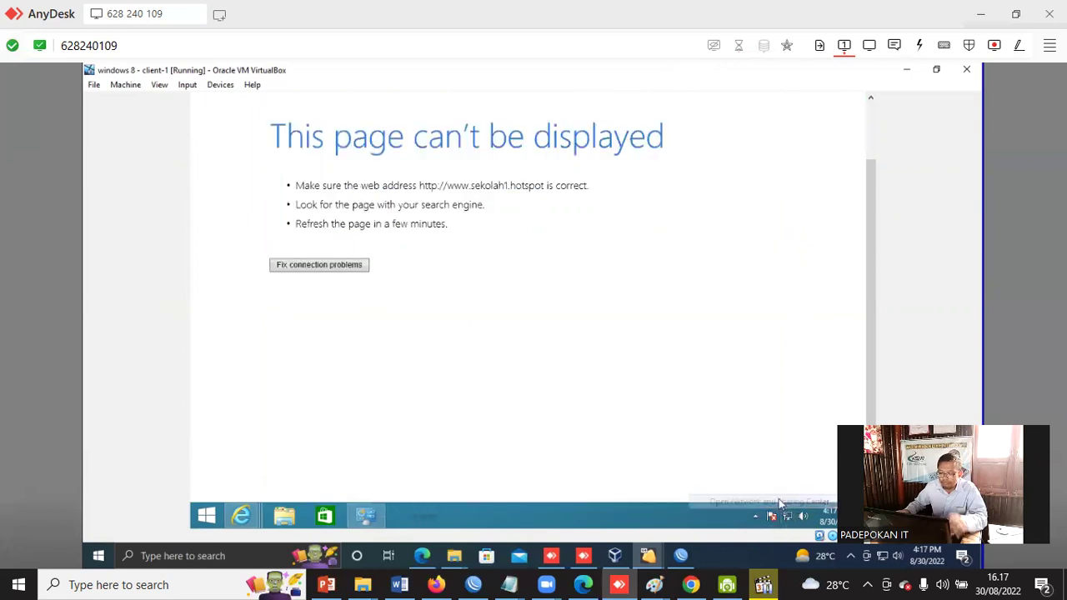
click(341, 186)
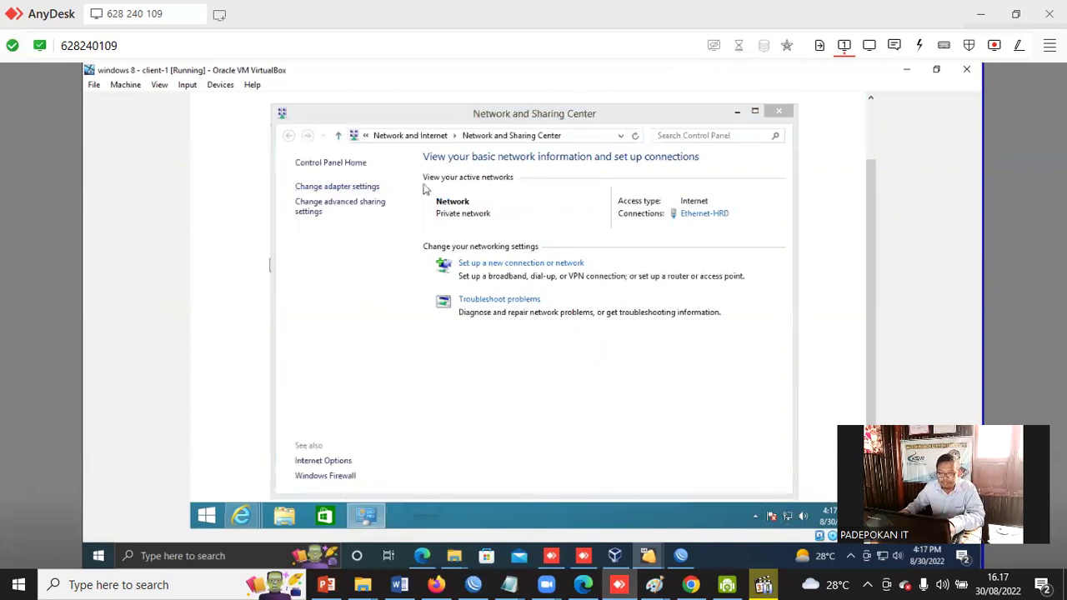
click(350, 185)
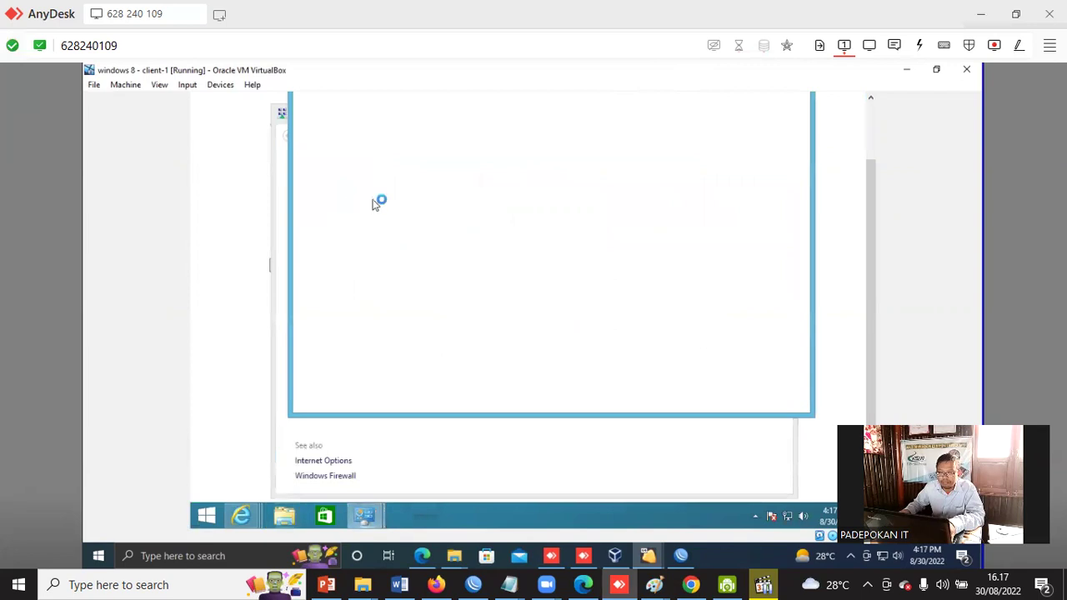
click(680, 114)
right_click(681, 117)
click(703, 123)
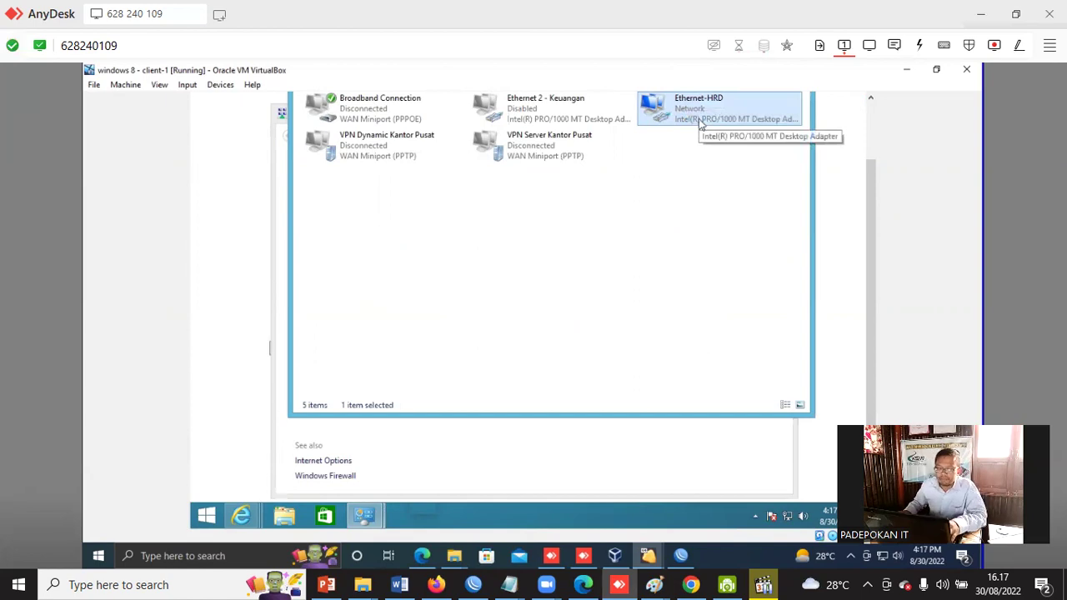
right_click(674, 110)
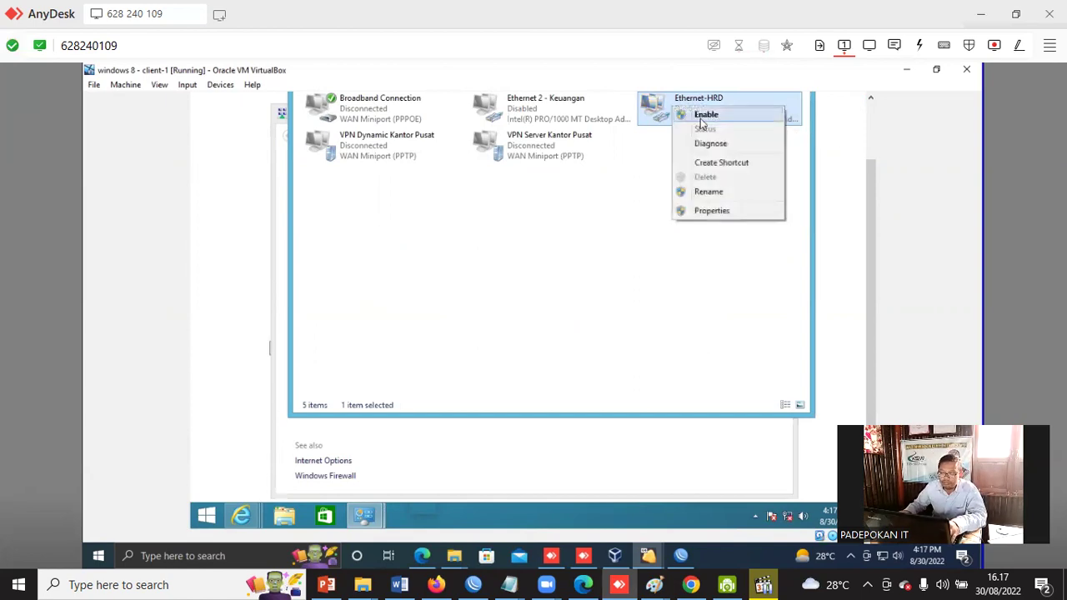
click(707, 122)
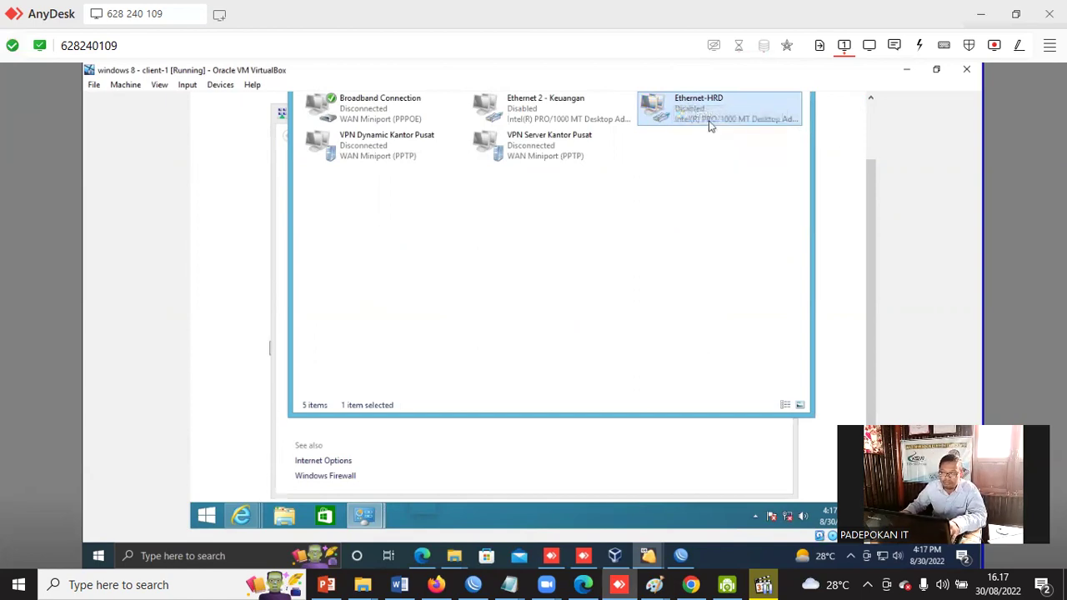
Bring Internet Explorer forward and refresh the /logout page several times.
click(844, 245)
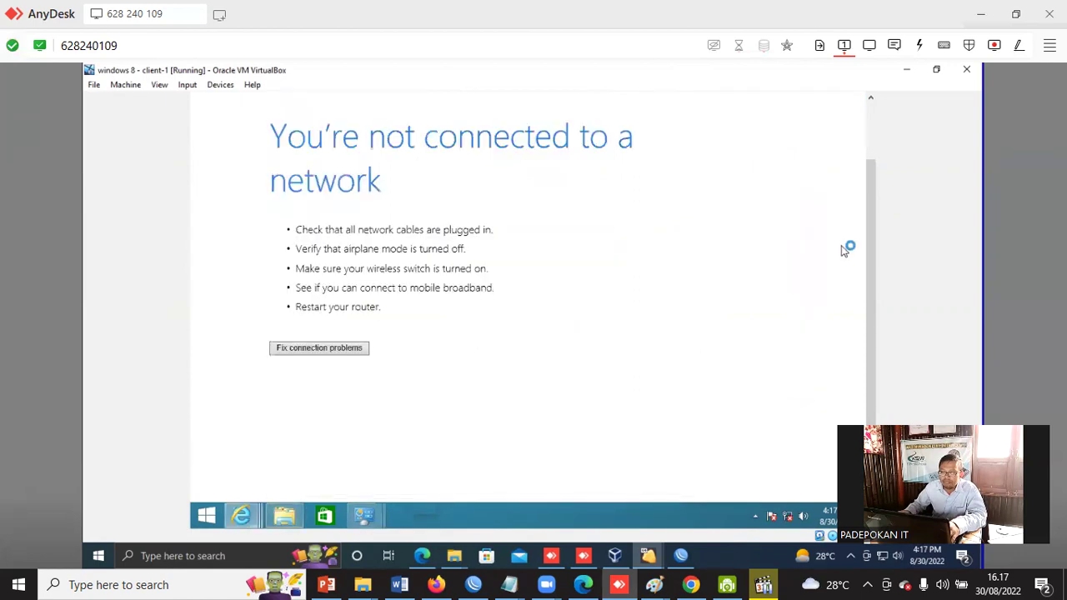
mouse_move(886, 114)
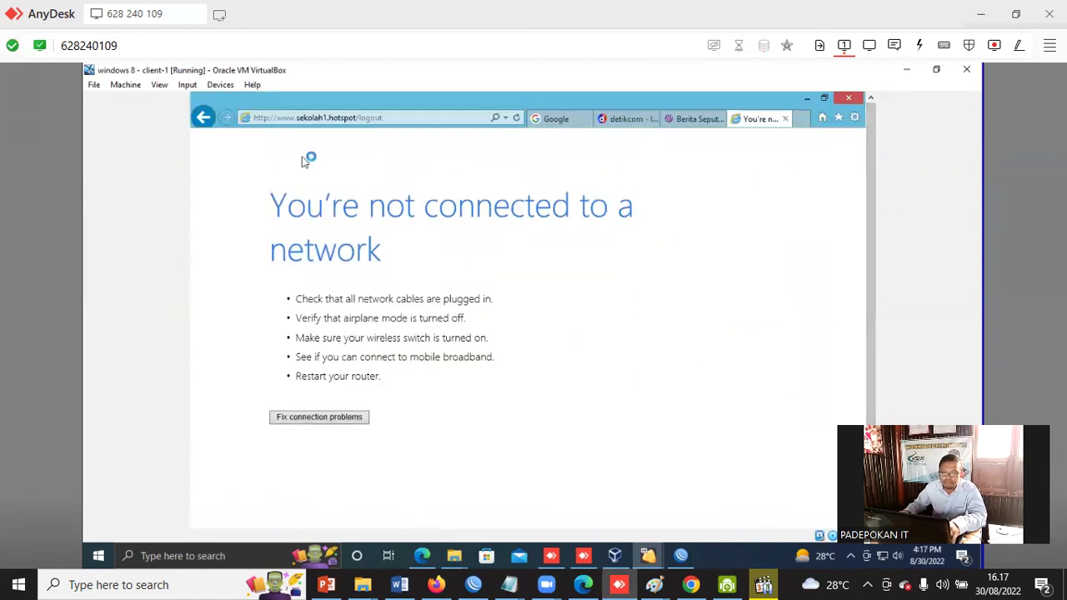
click(514, 120)
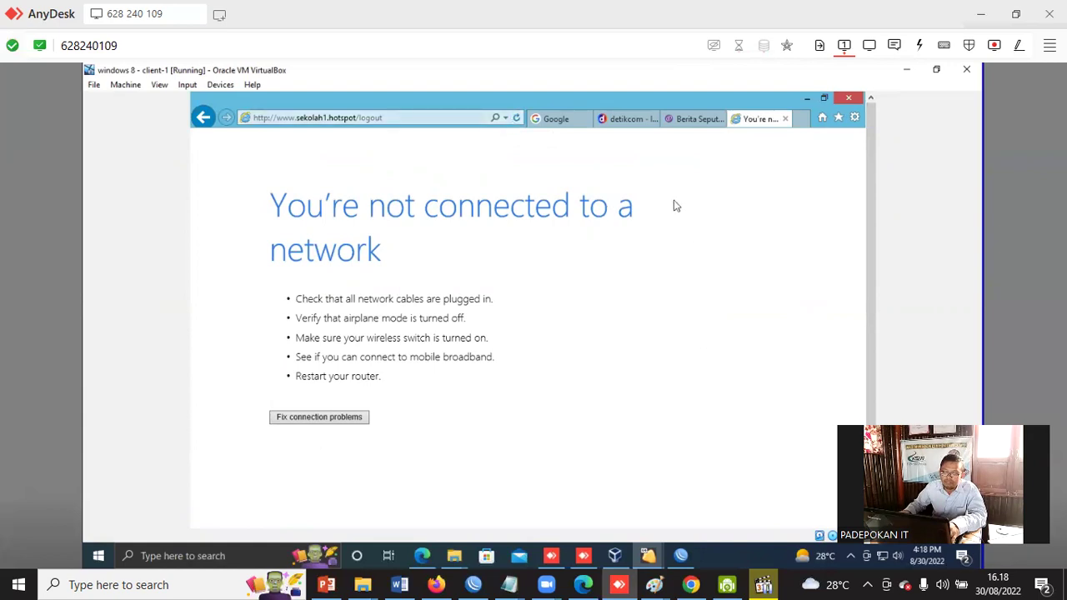
click(516, 119)
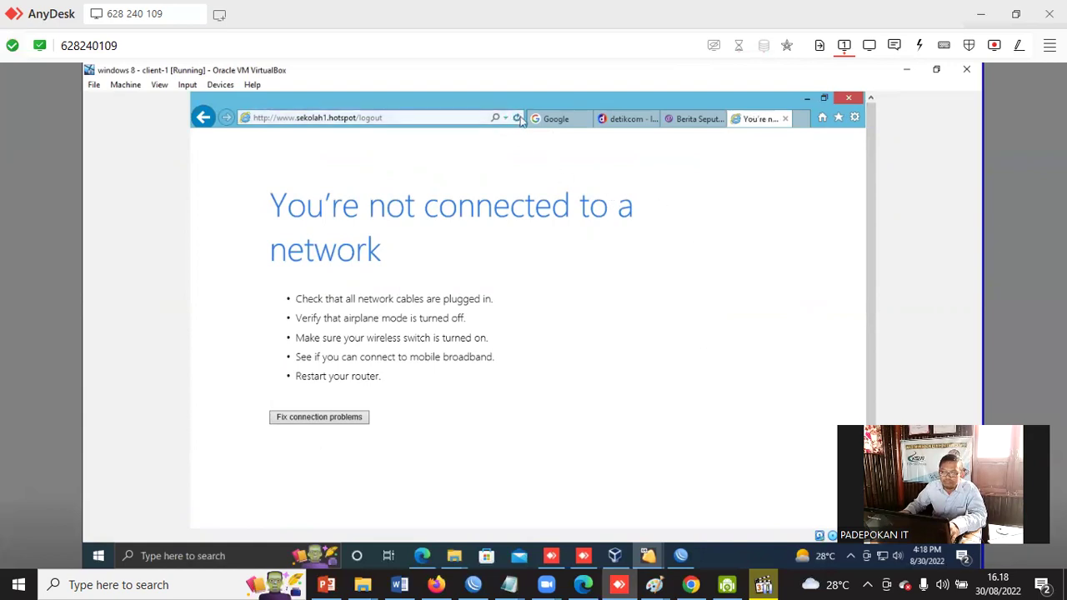
click(517, 120)
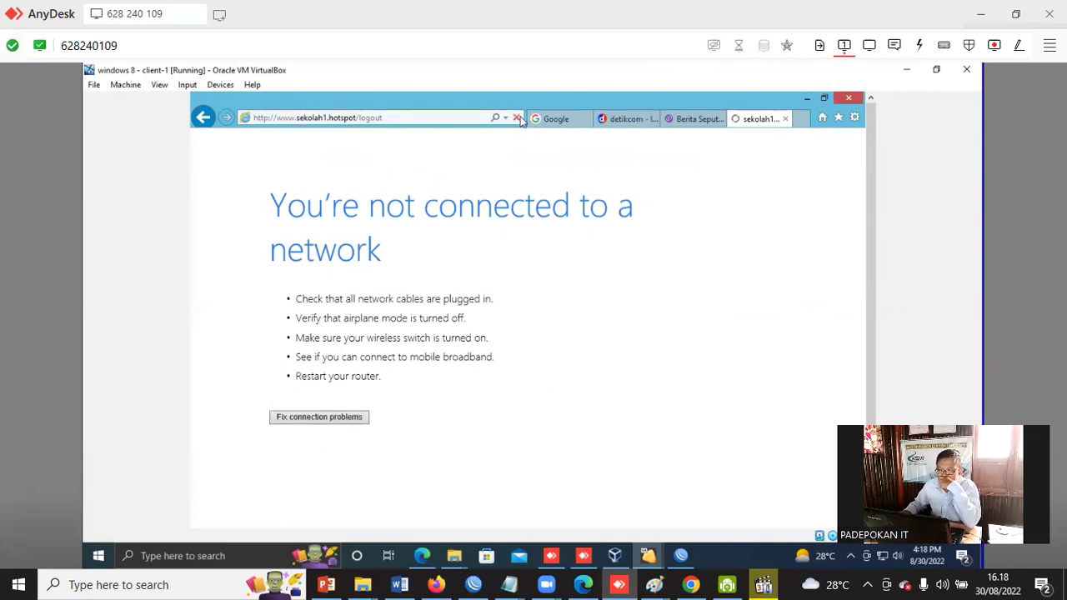
click(409, 119)
key(BackSpace)
key(BackSpace)
key(BackSpace)
key(BackSpace)
key(BackSpace)
key(BackSpace)
key(BackSpace)
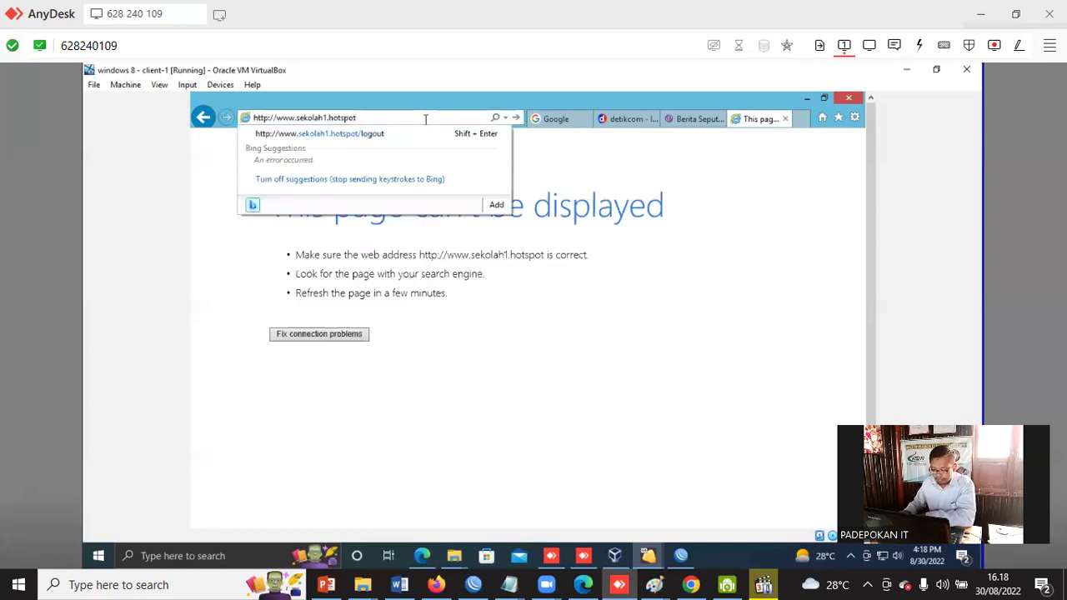
key(Return)
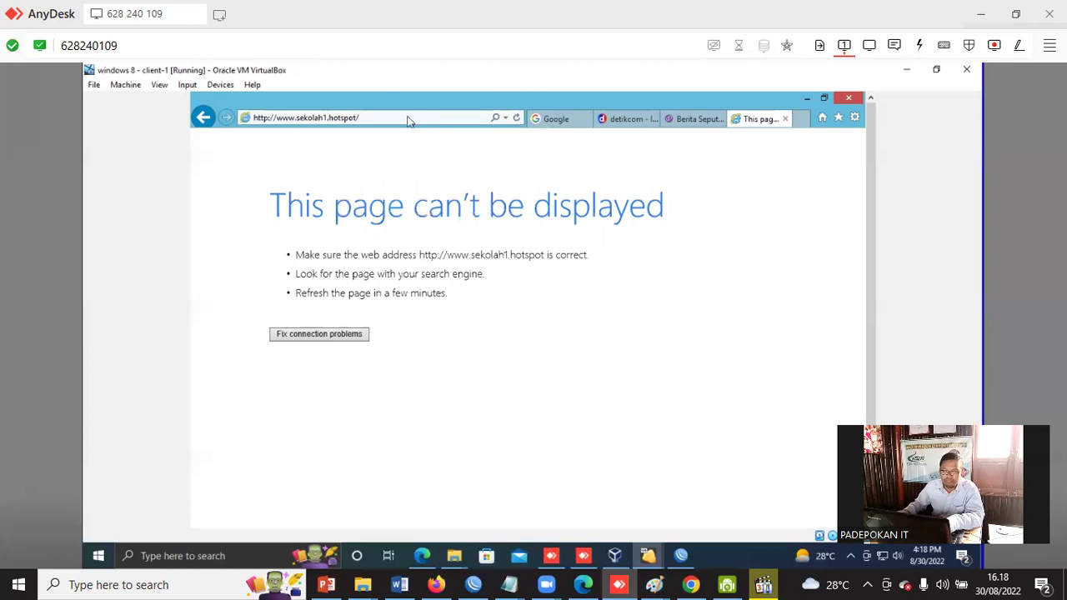
click(390, 118)
click(385, 116)
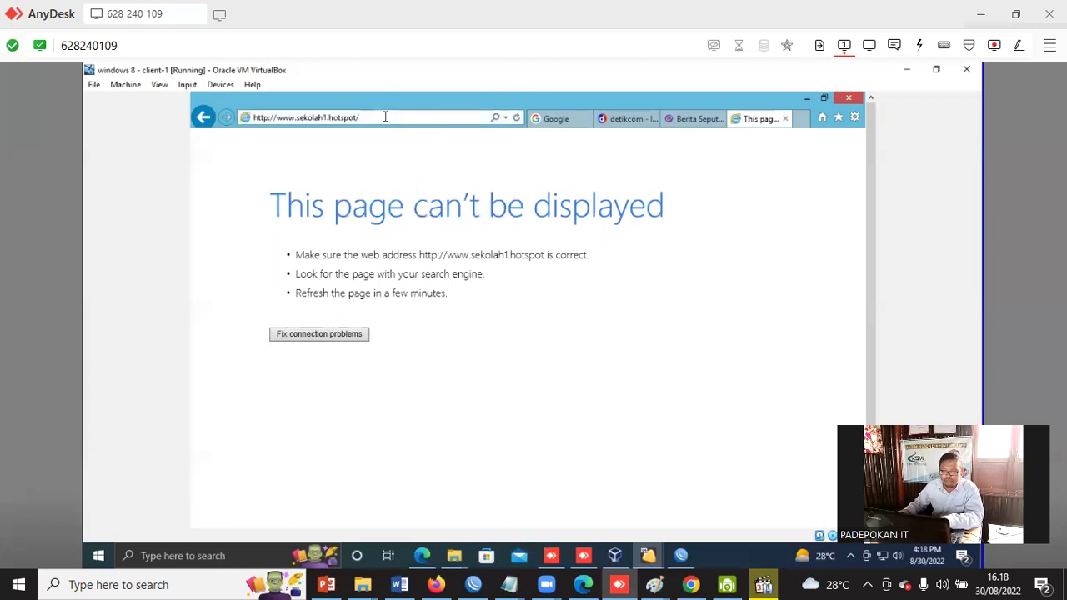
key(Return)
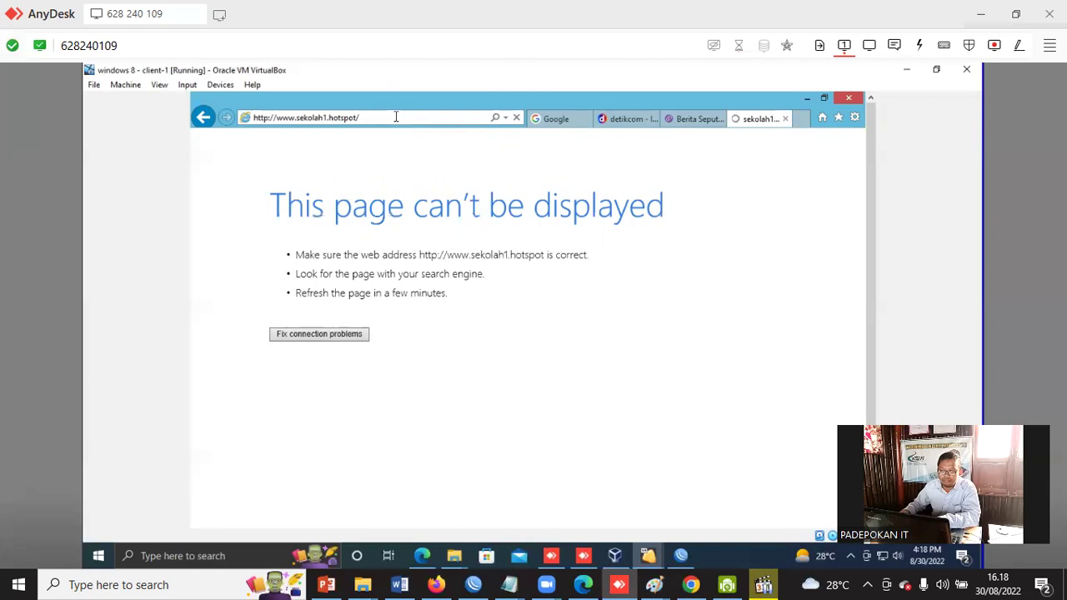
click(397, 120)
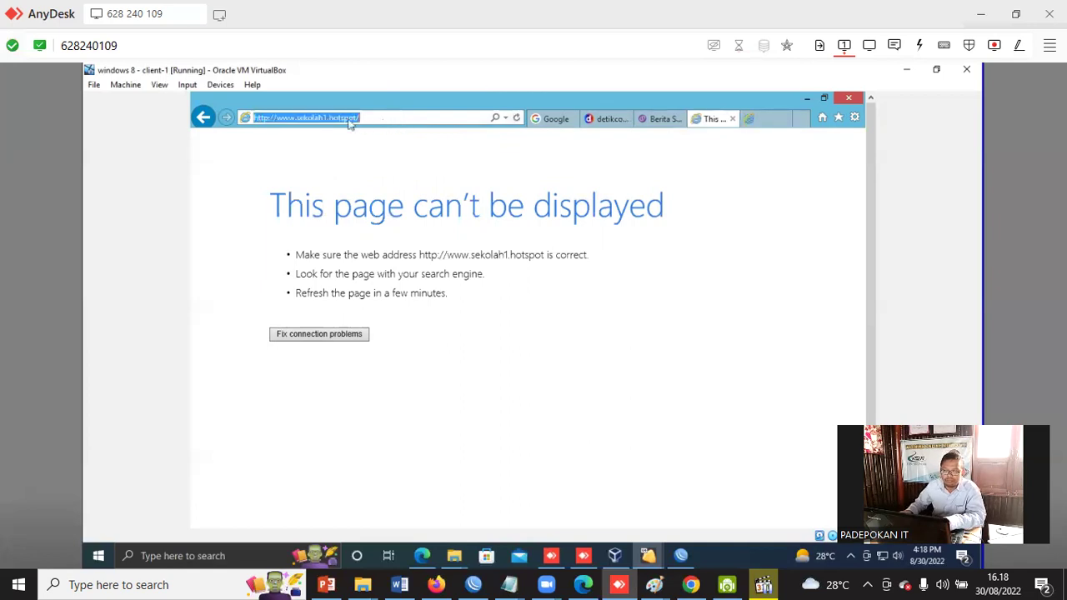
key(Return)
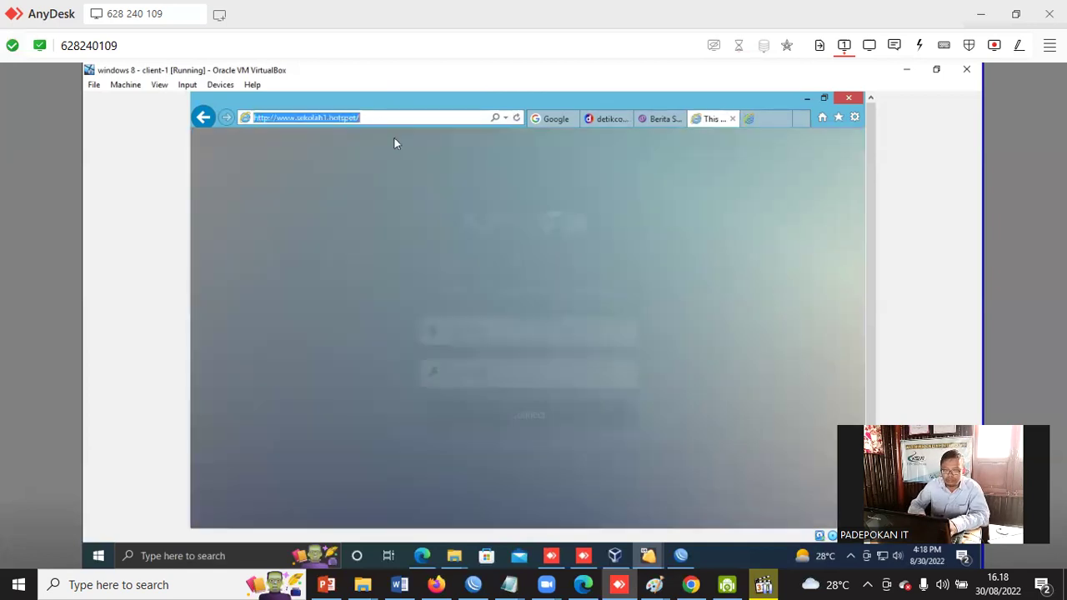
Log in to the hotspot in Internet Explorer with the hotspot user's name and password, then return to WinBox.
click(515, 330)
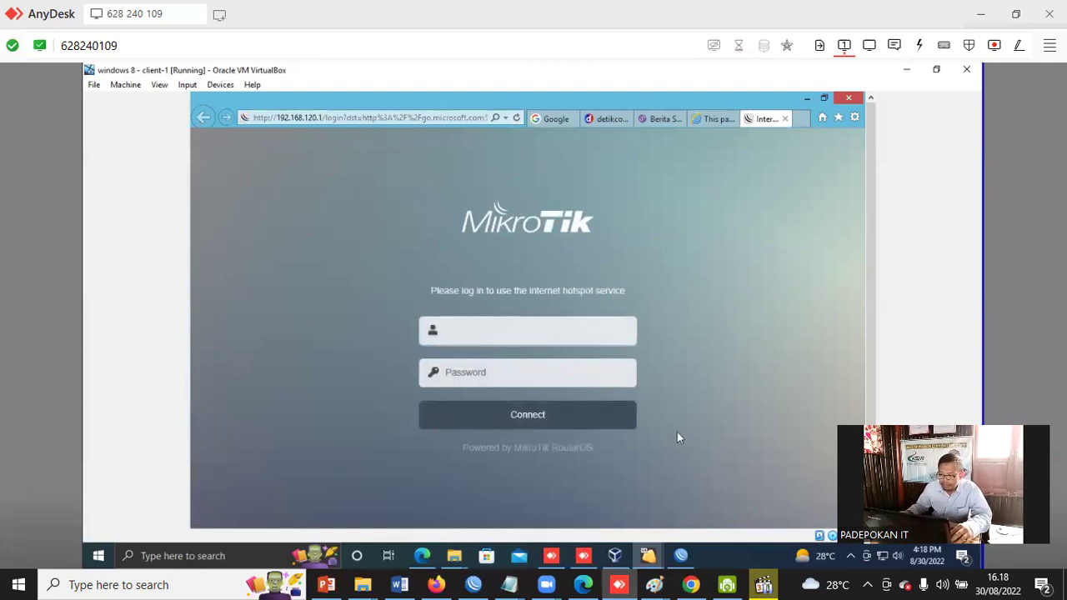
click(479, 334)
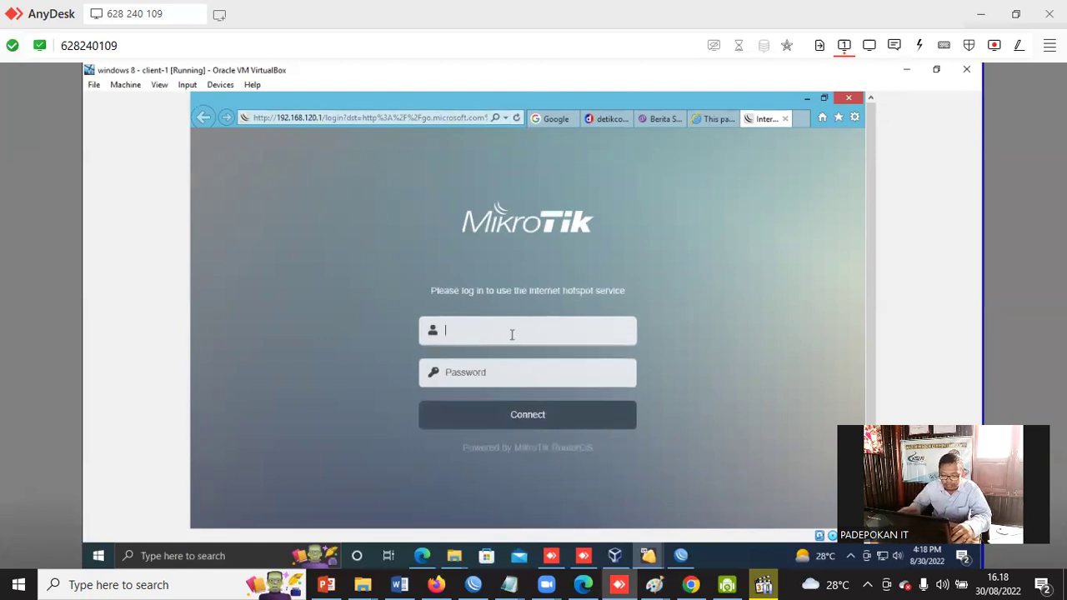
text(dryadi)
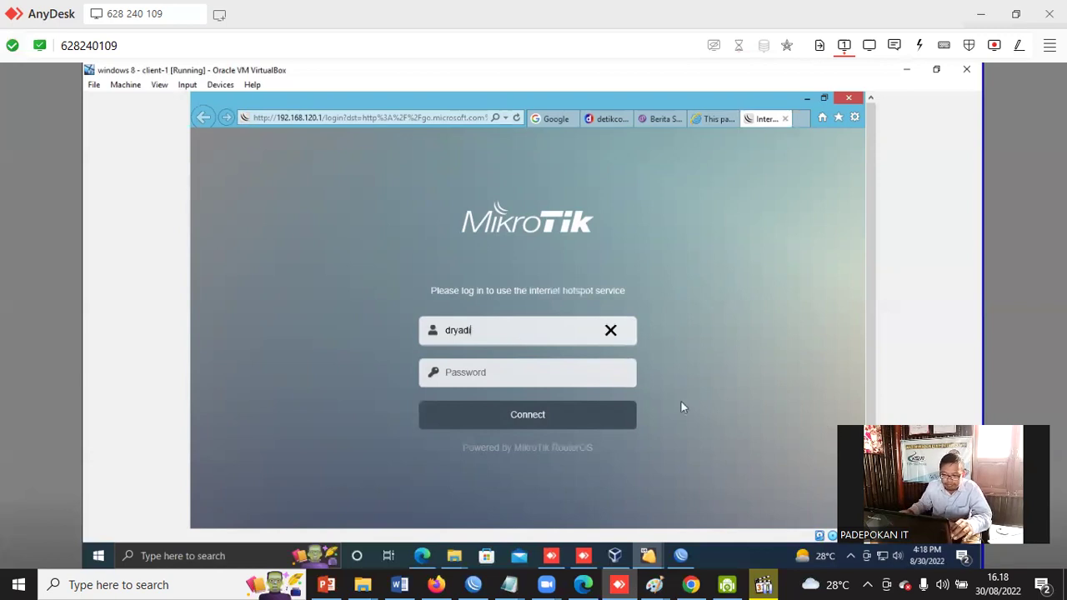
click(570, 377)
text(123)
click(545, 428)
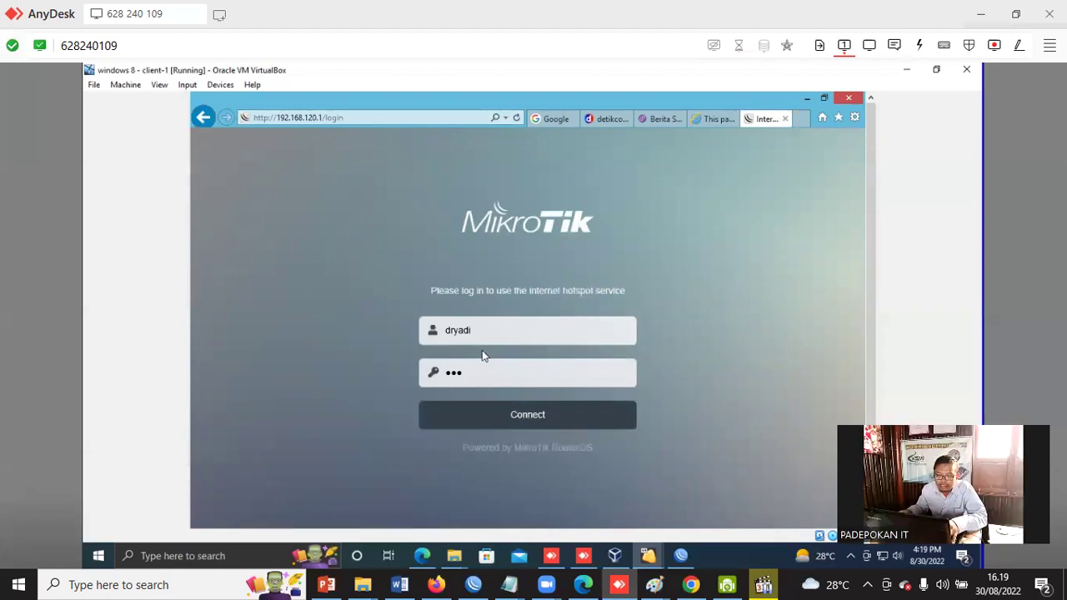
click(681, 558)
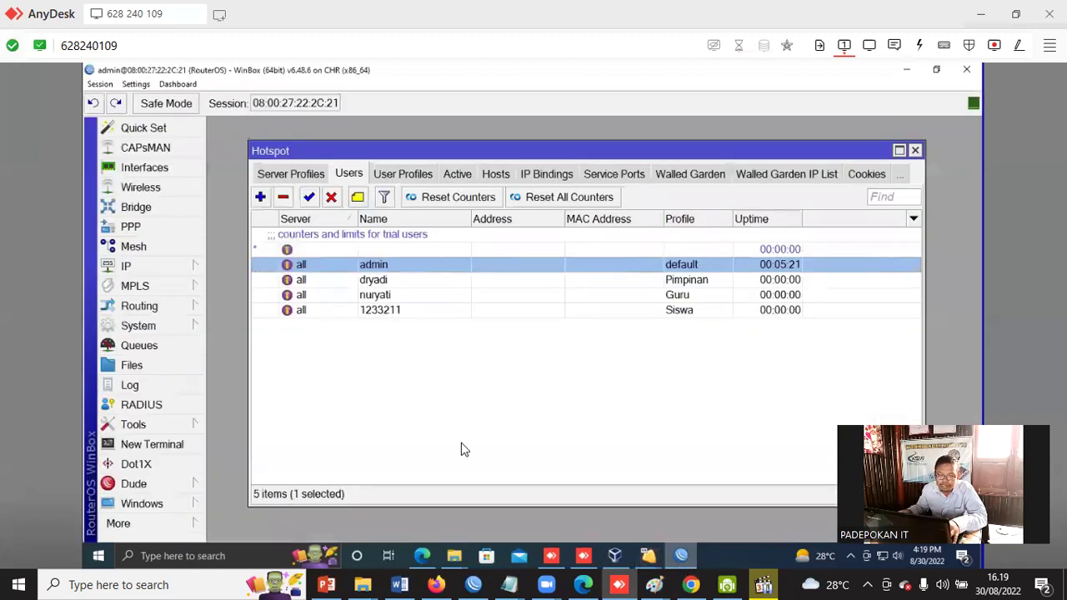
Open and close the properties of the hotspot user with the Pimpinan profile.
click(382, 282)
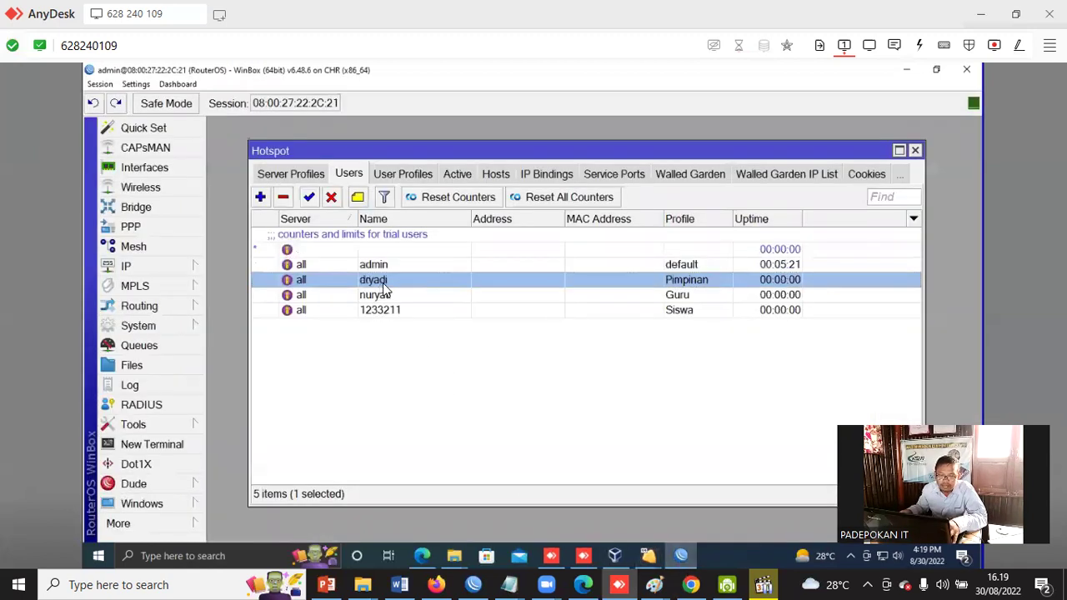
double_click(388, 280)
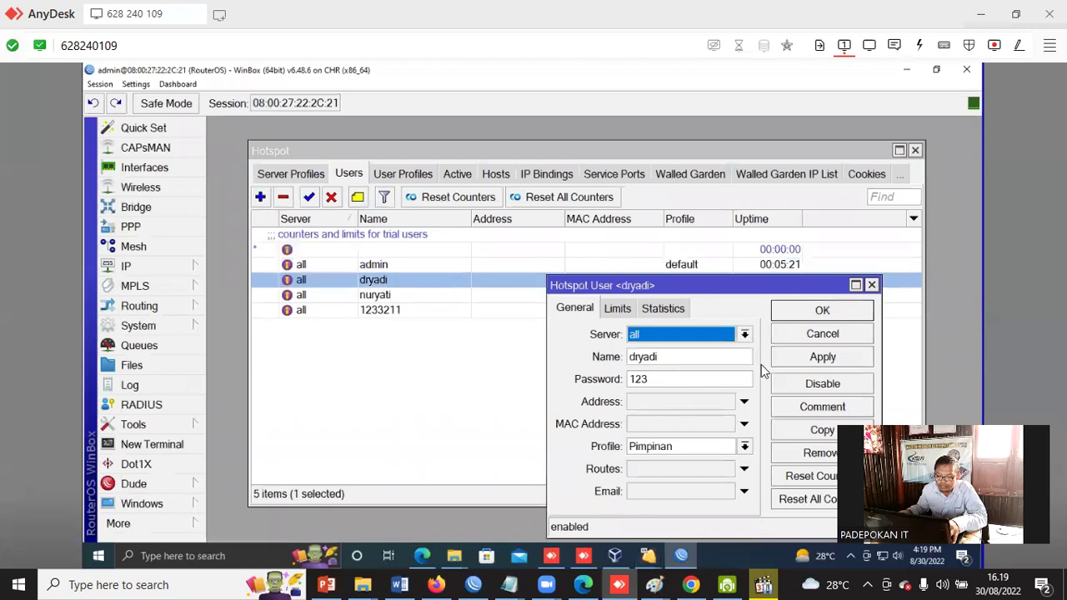
click(829, 312)
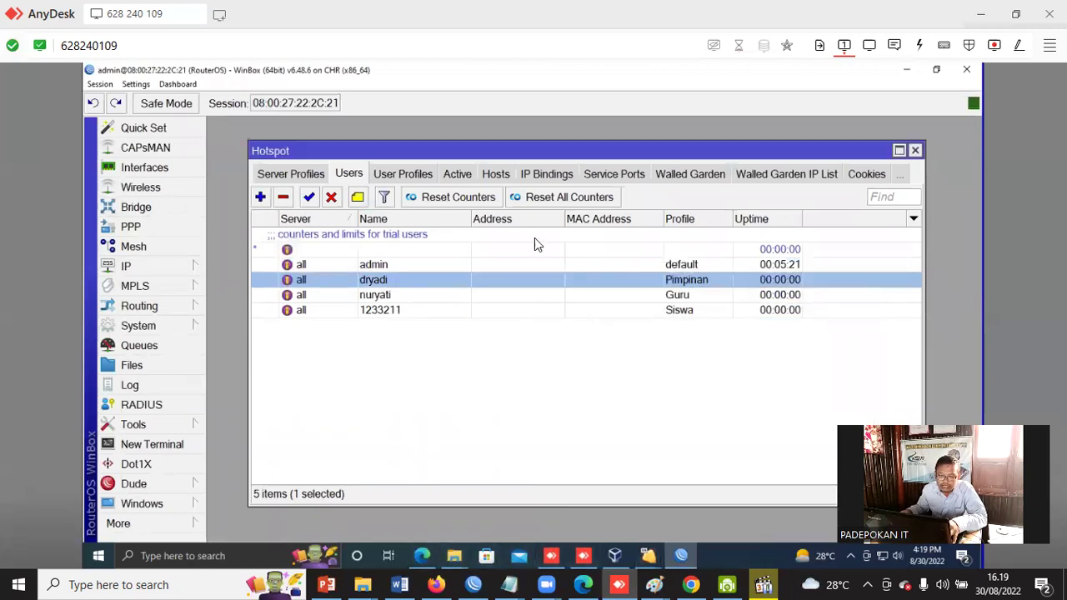
Select the logged-in user's active session, then open Queues to see its 5M/10M simple queue.
click(457, 175)
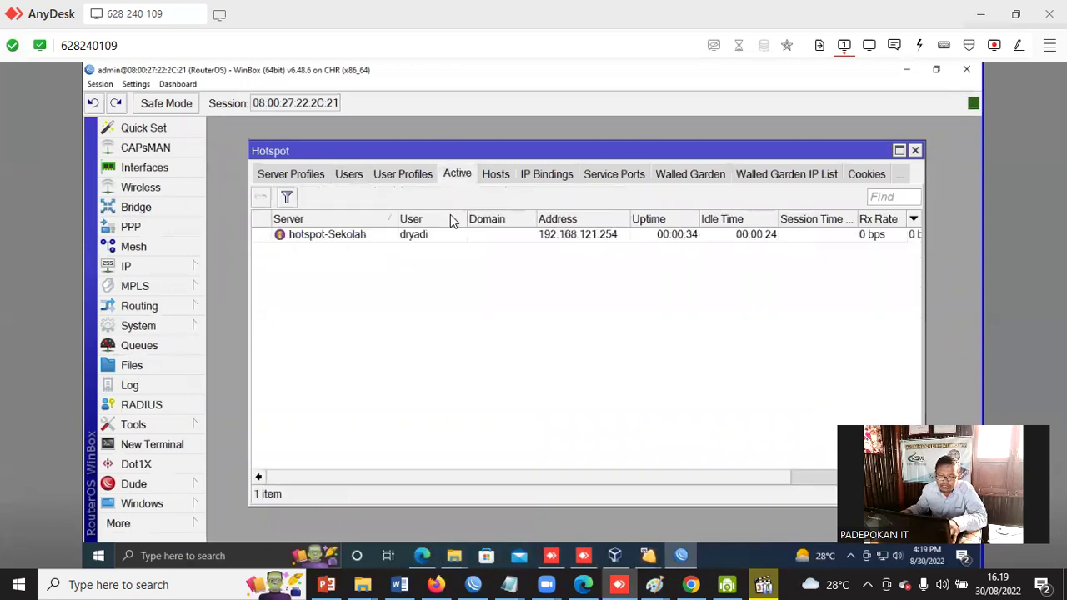
click(425, 236)
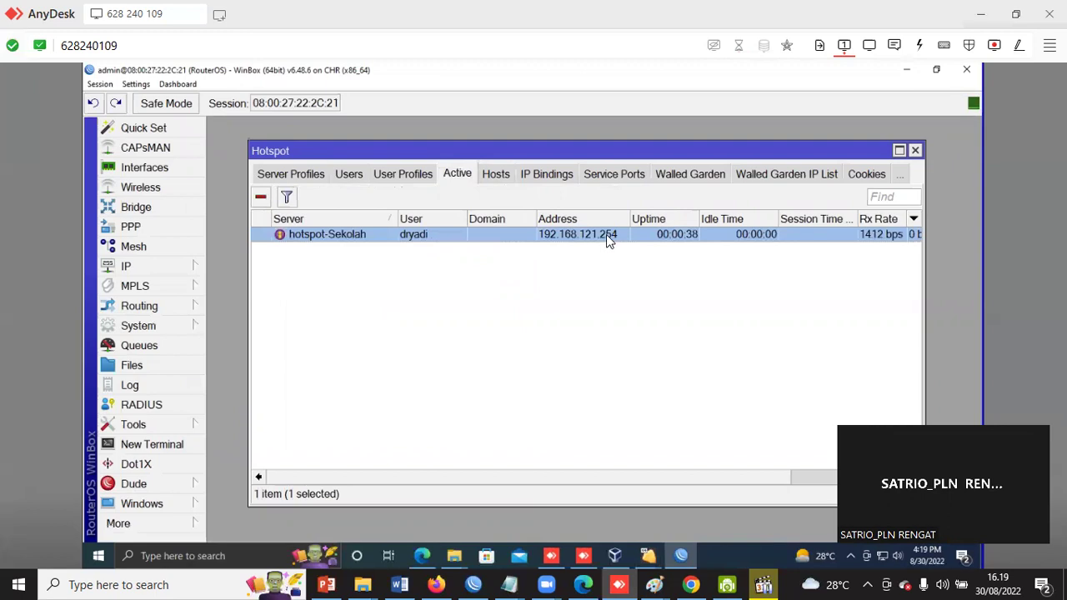
click(135, 347)
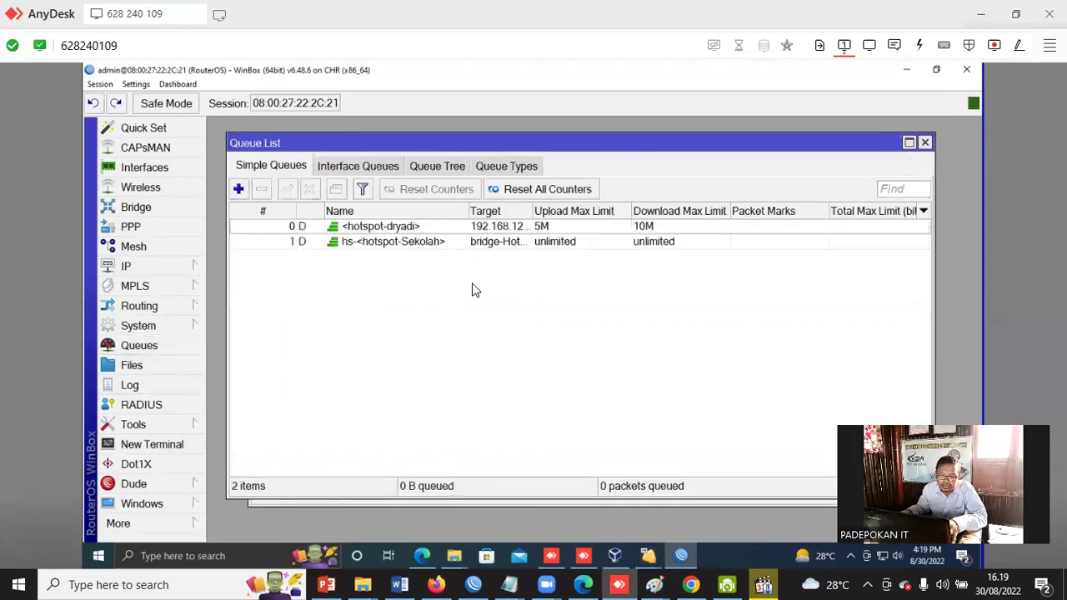
Select the user's dynamic queue, widen the Target column, then open IP > Hotspot's active list.
click(639, 229)
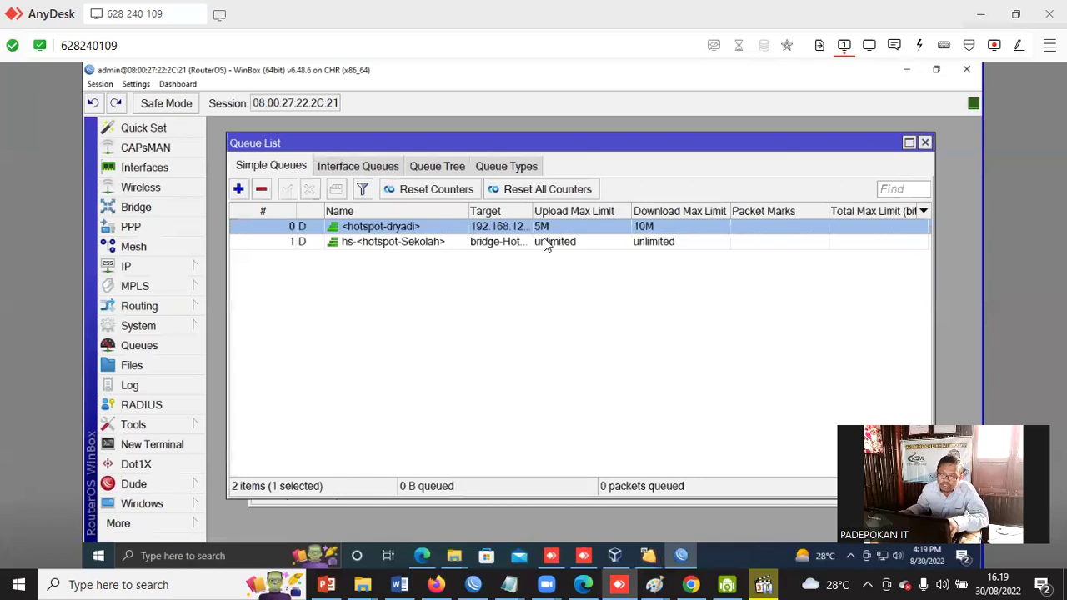
drag(534, 215, 579, 212)
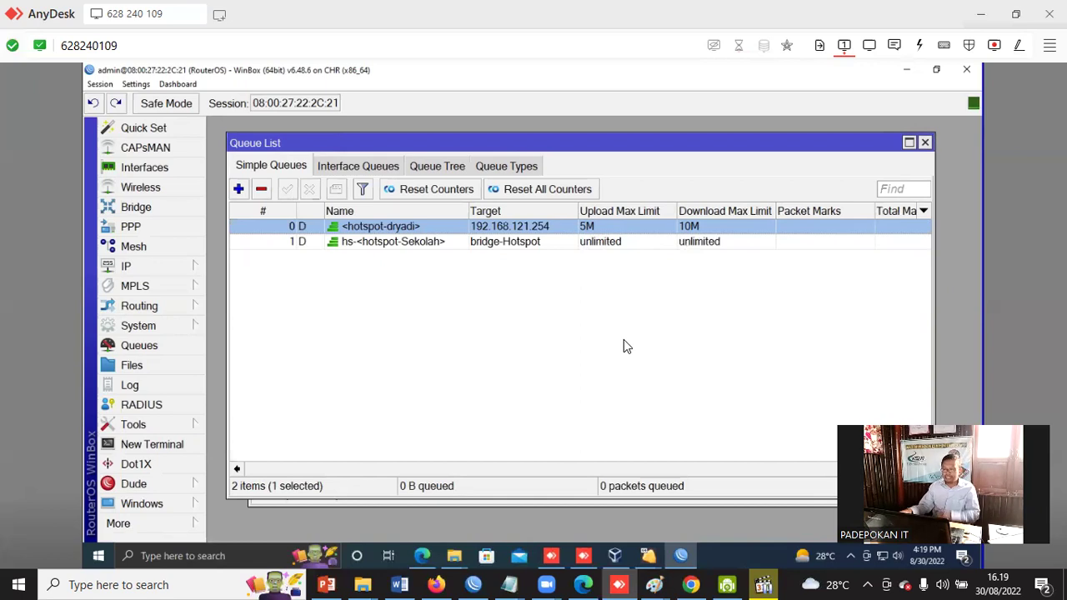
click(151, 269)
click(258, 254)
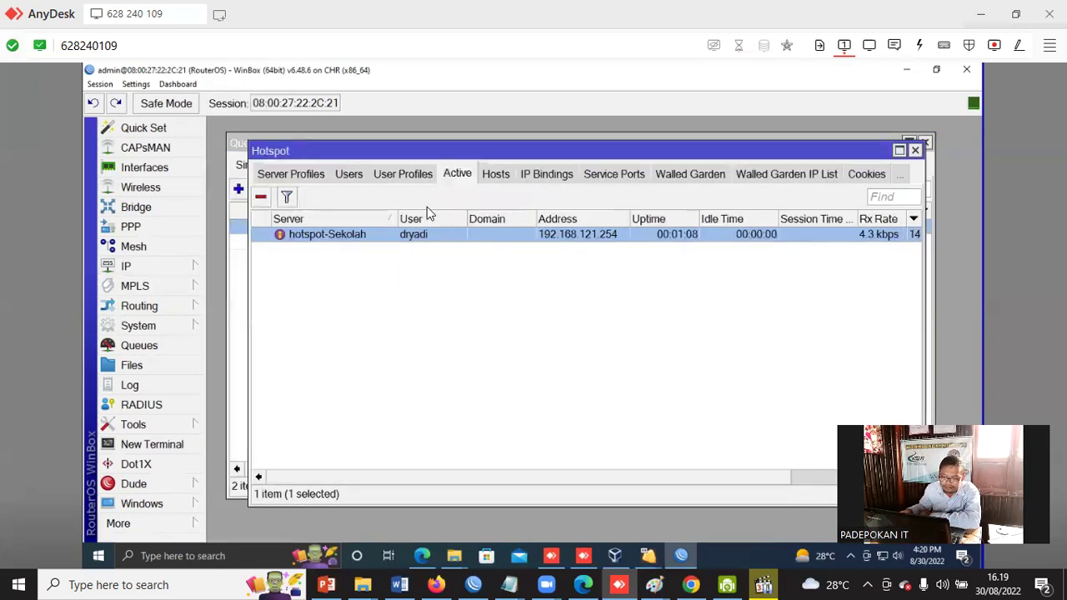
Review the Pimpinan (5M/10M), Siswa (1M/1M) and Staff profile rate limits, then close the Hotspot window.
click(404, 175)
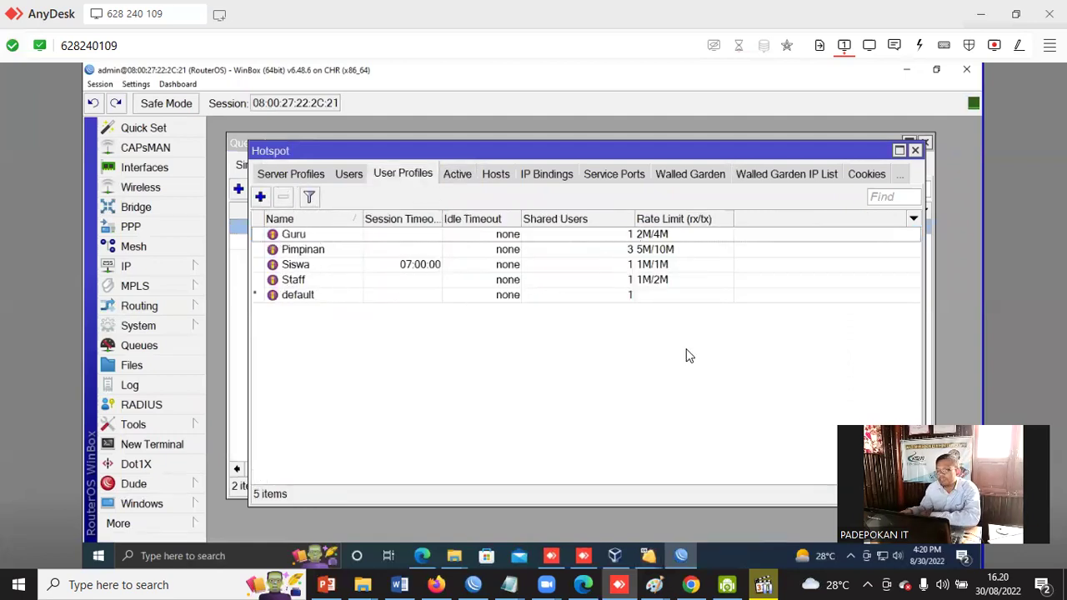
click(681, 250)
click(676, 266)
click(663, 284)
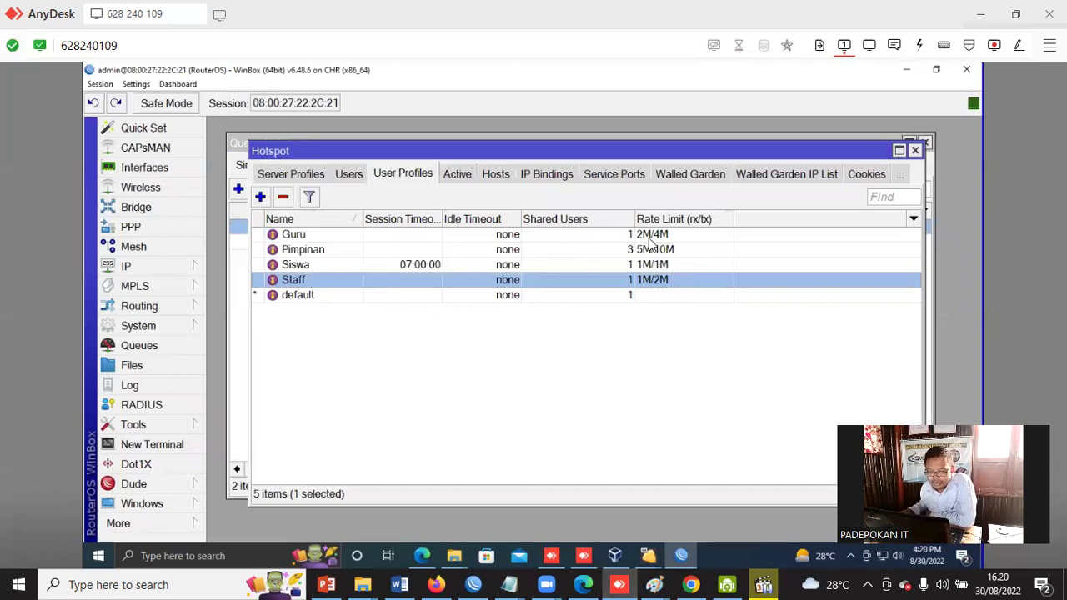
click(659, 250)
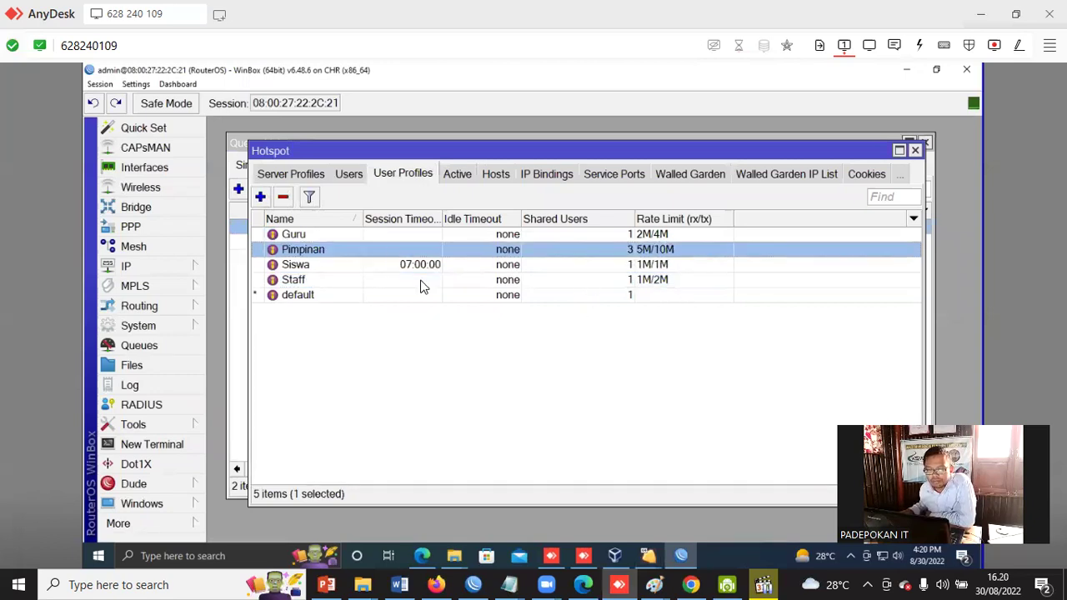
click(659, 266)
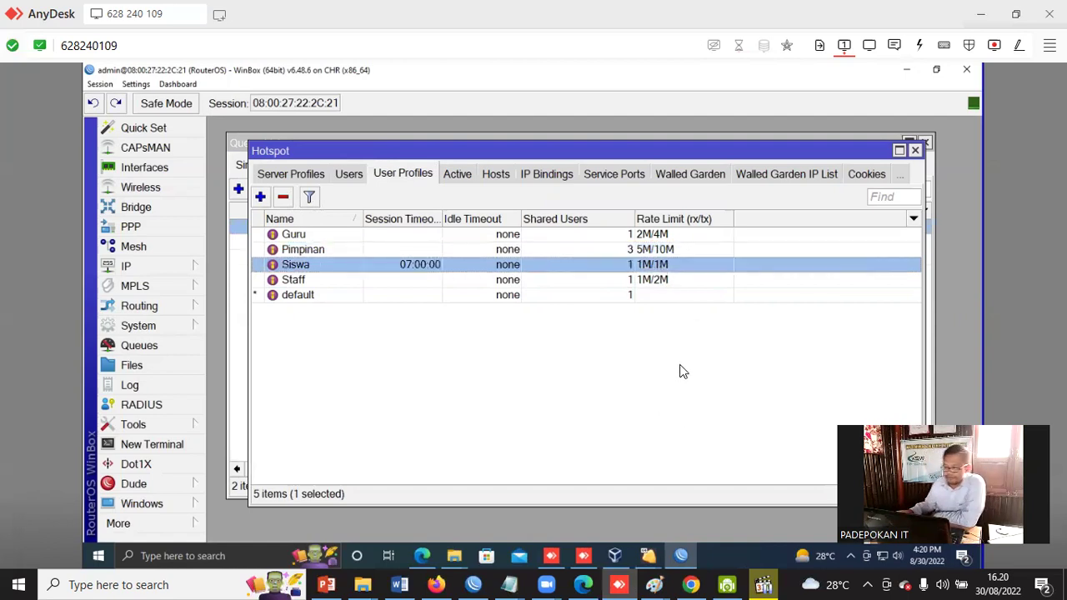
click(914, 151)
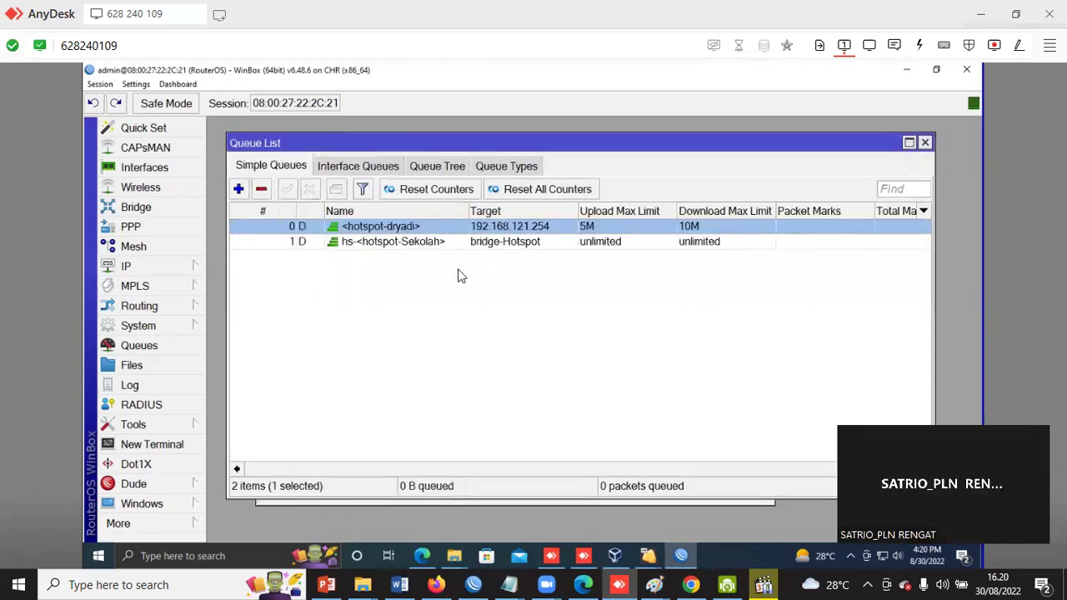
Switch to the module PDF in Firefox and highlight the 'Bypass (IP Binding)' topic.
drag(362, 147, 393, 193)
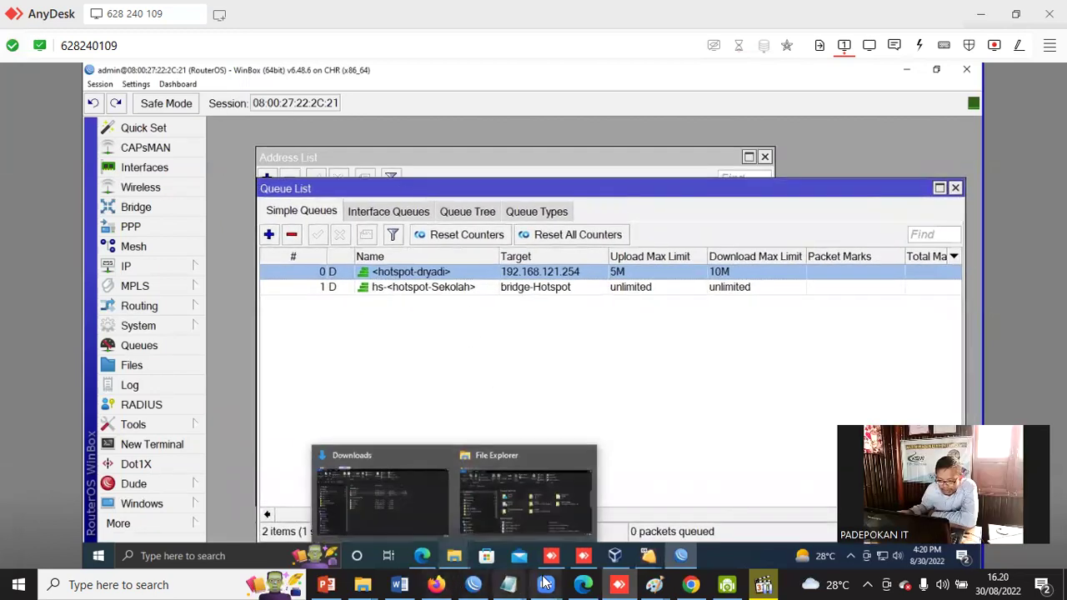
click(437, 584)
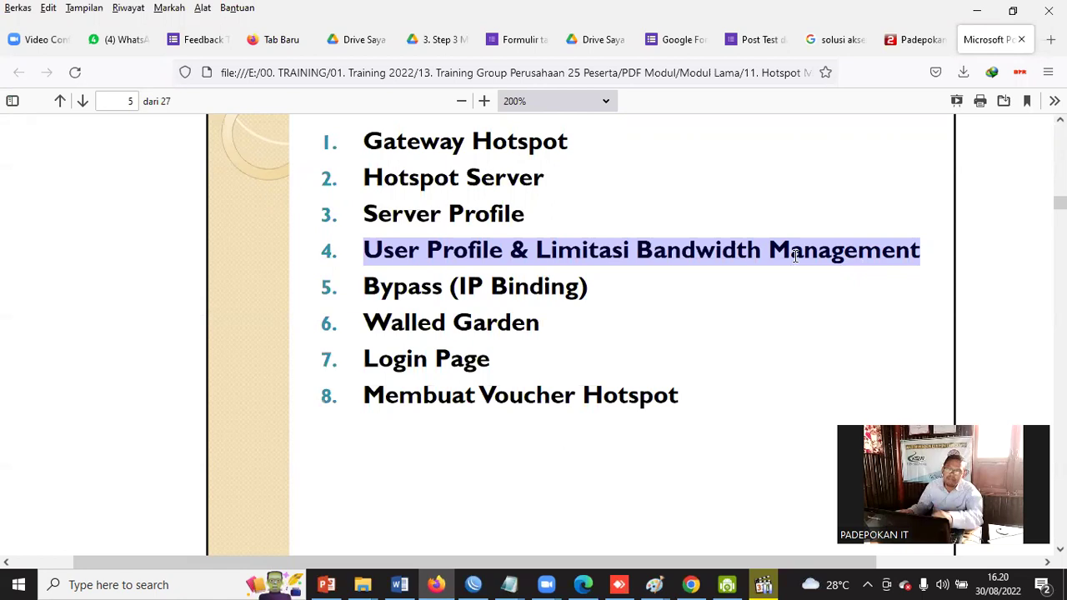
click(373, 285)
drag(375, 284, 593, 289)
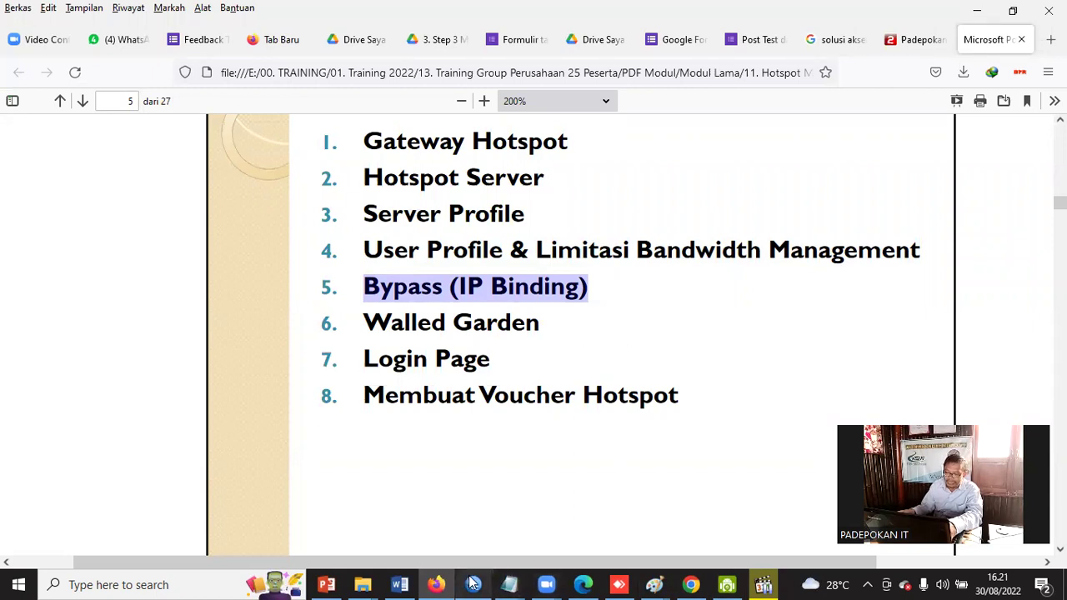
Switch to the remote router's WinBox session via AnyDesk and open its IP menu.
mouse_move(471, 584)
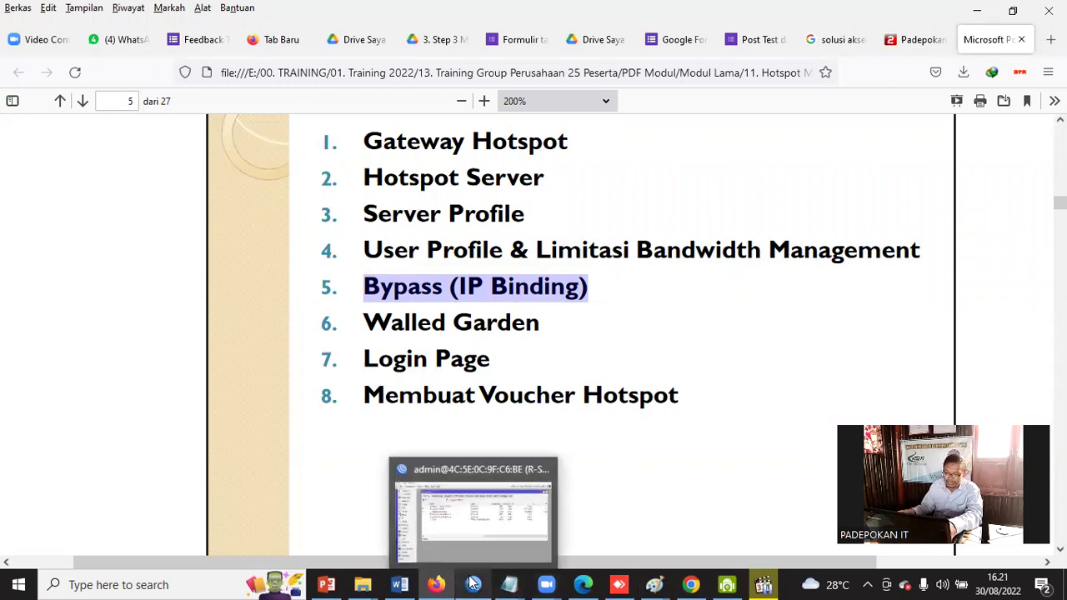
click(486, 528)
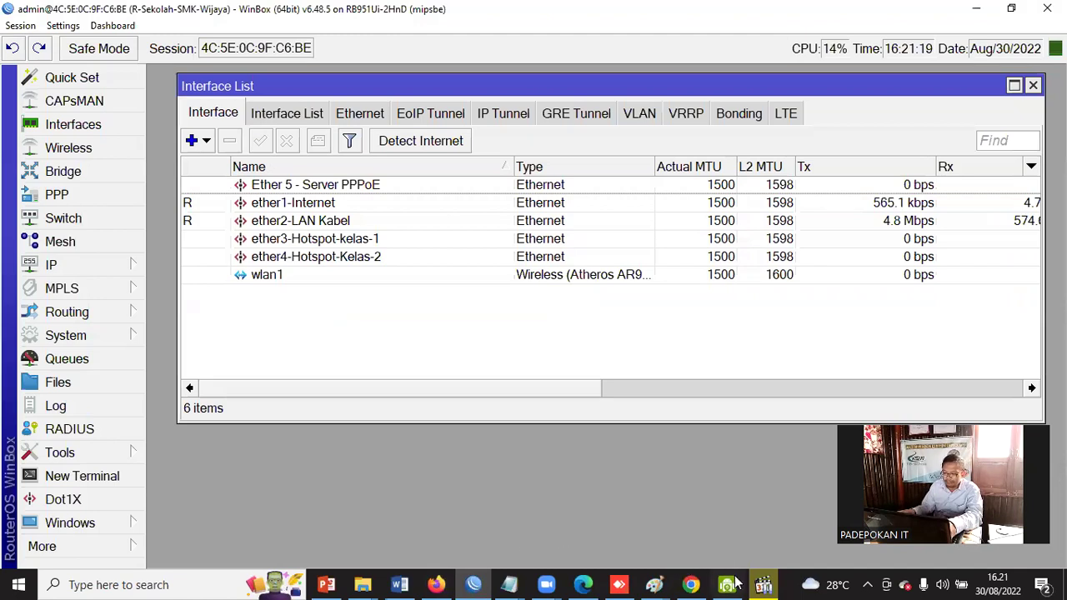
click(618, 585)
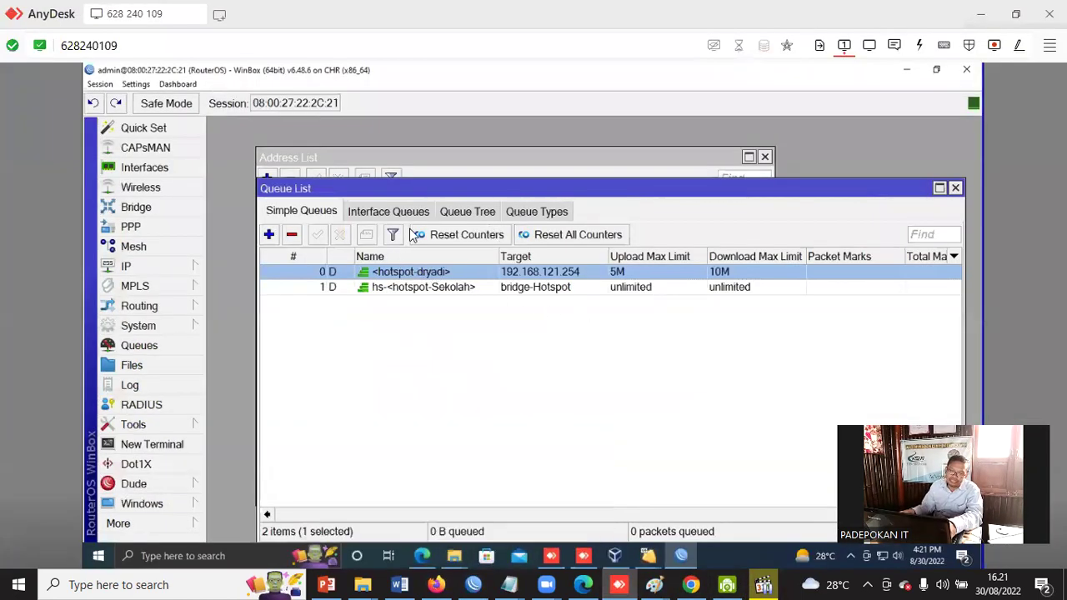
click(451, 169)
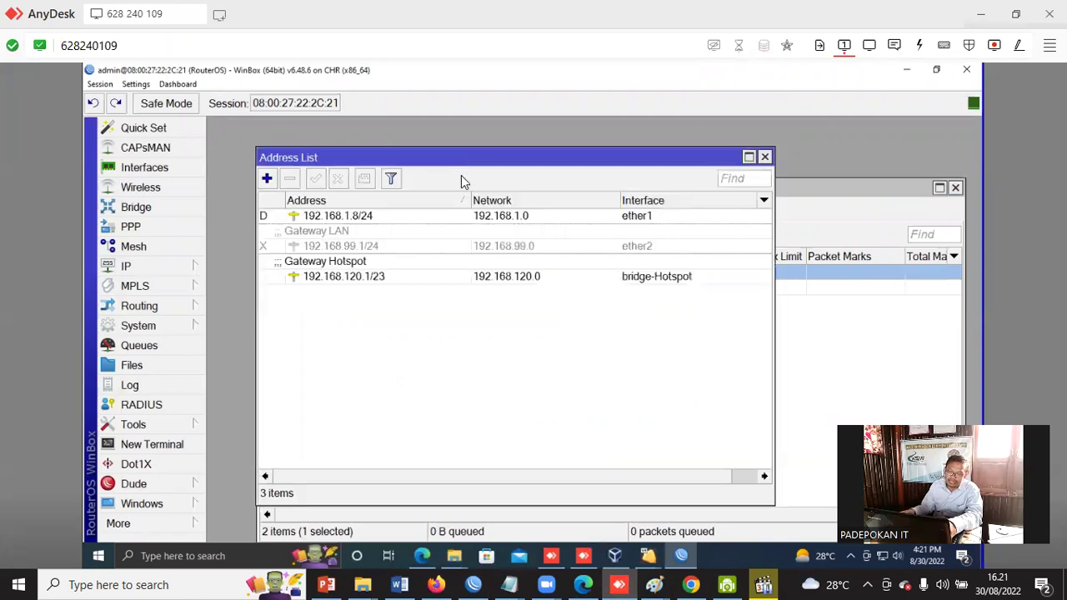
click(167, 266)
Open the logged-in user's session details from the Hotspot Active list.
click(237, 253)
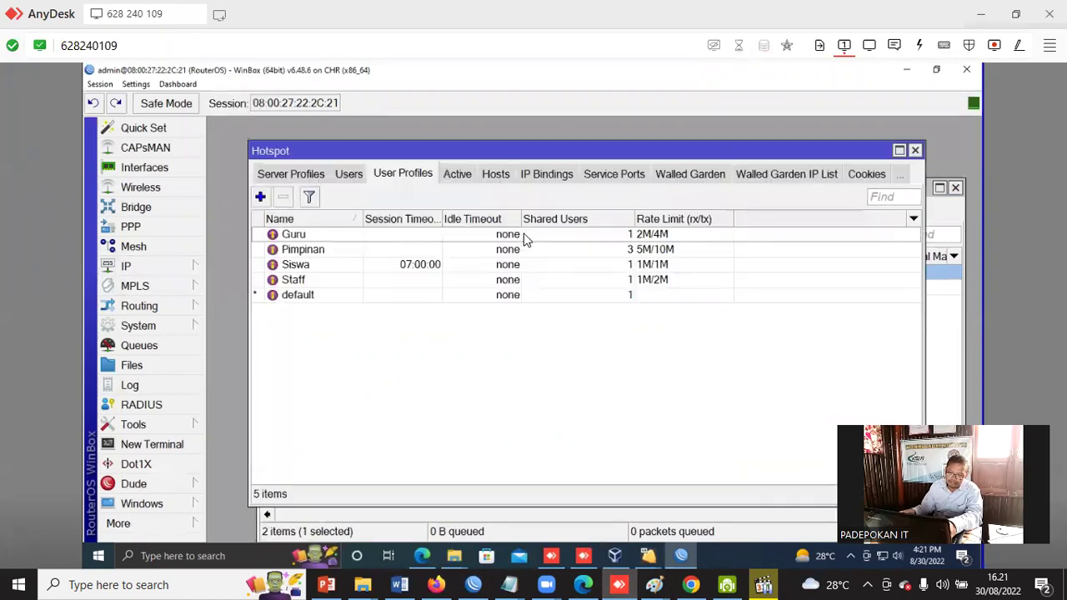
click(458, 173)
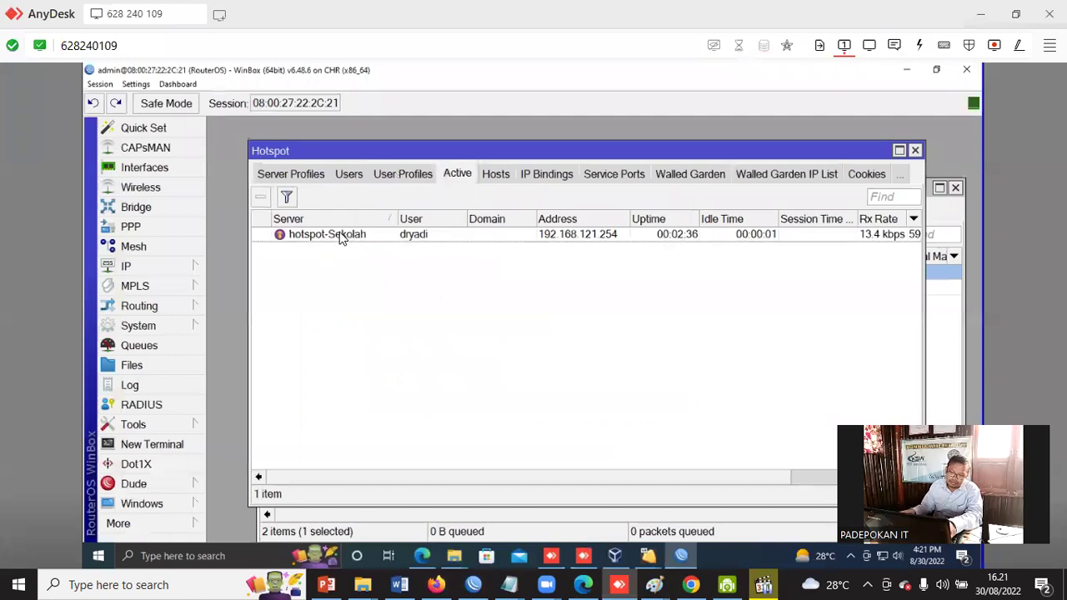
double_click(360, 236)
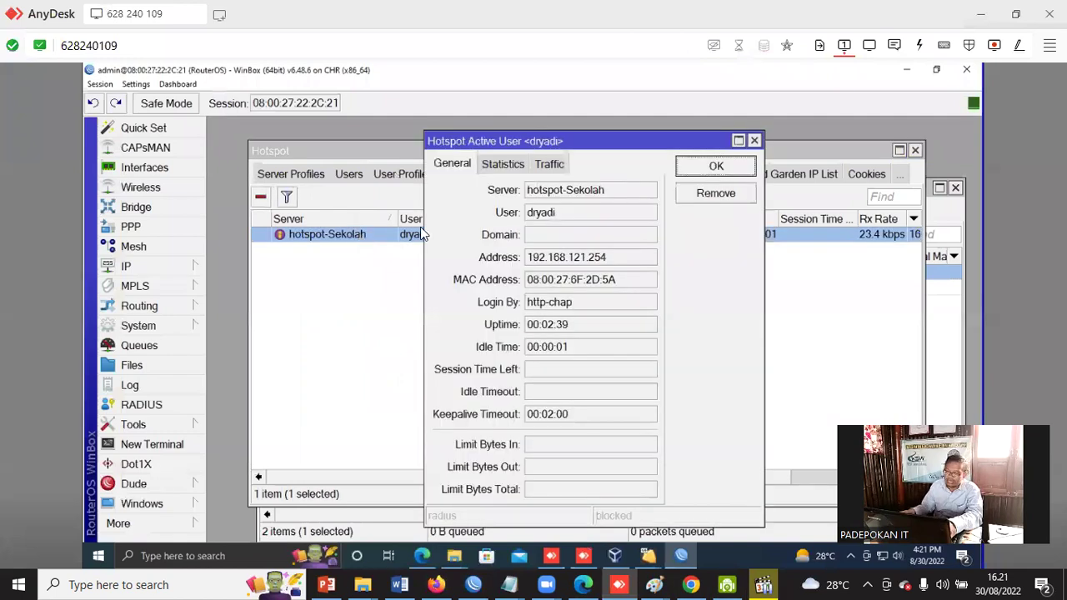
Copy the client's MAC address, close the details, and show the empty IP Bindings list.
click(615, 286)
double_click(615, 286)
right_click(615, 286)
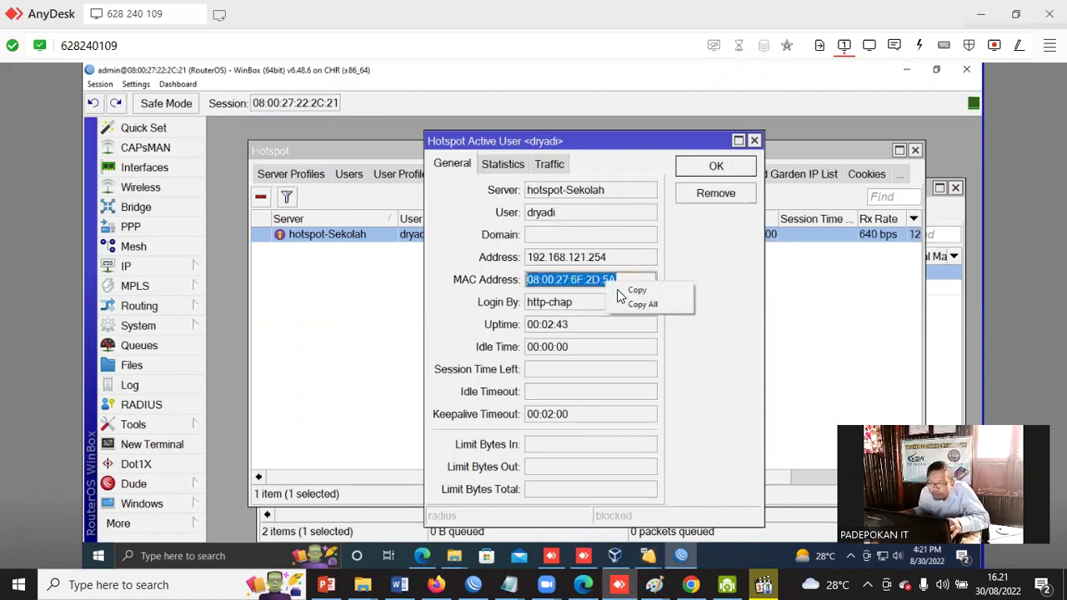
click(634, 291)
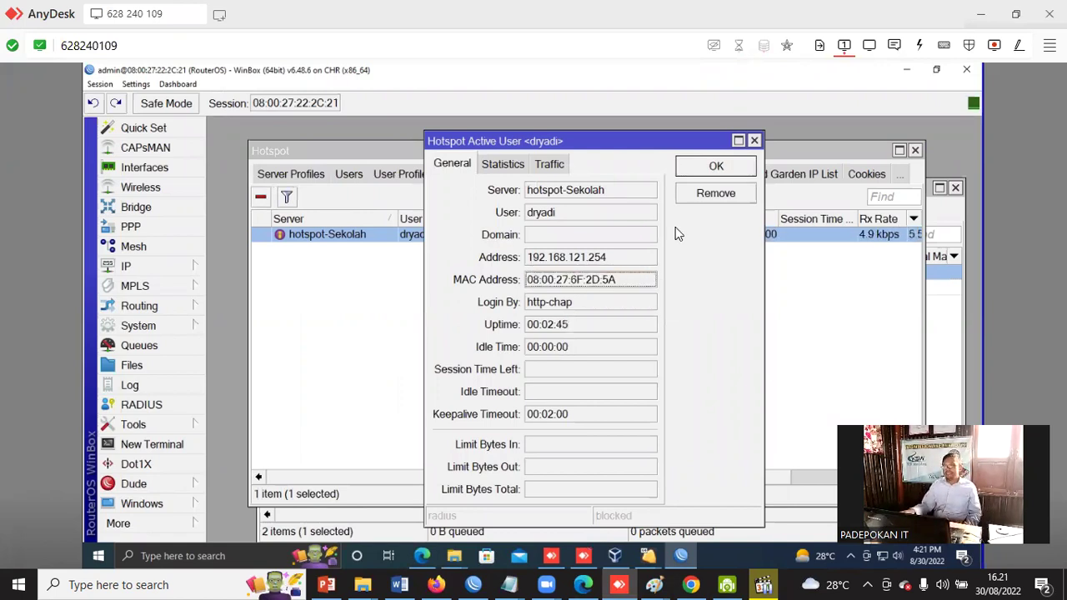
click(716, 168)
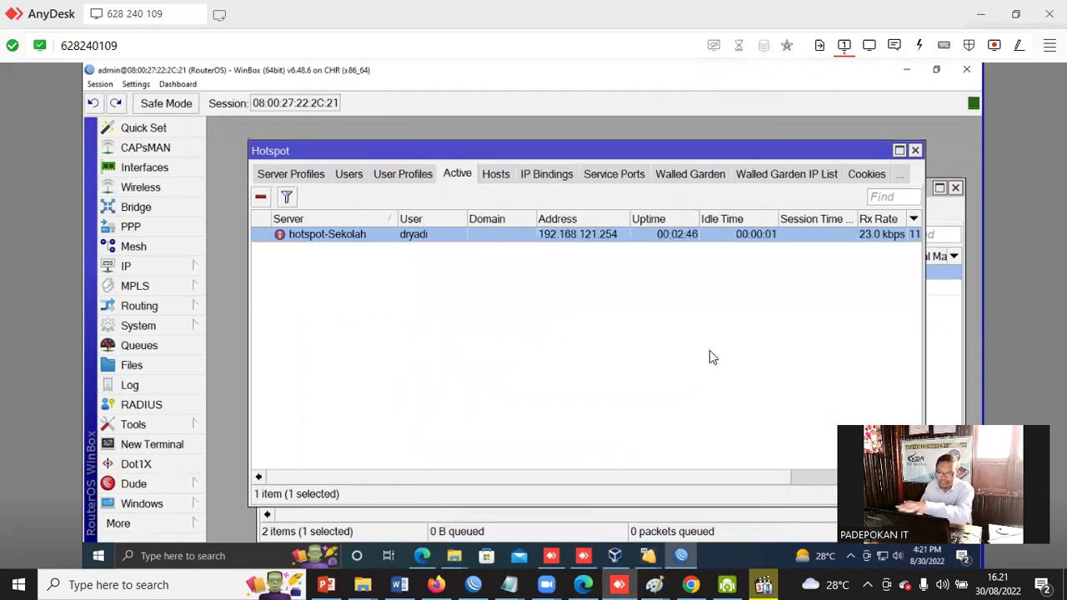
click(552, 175)
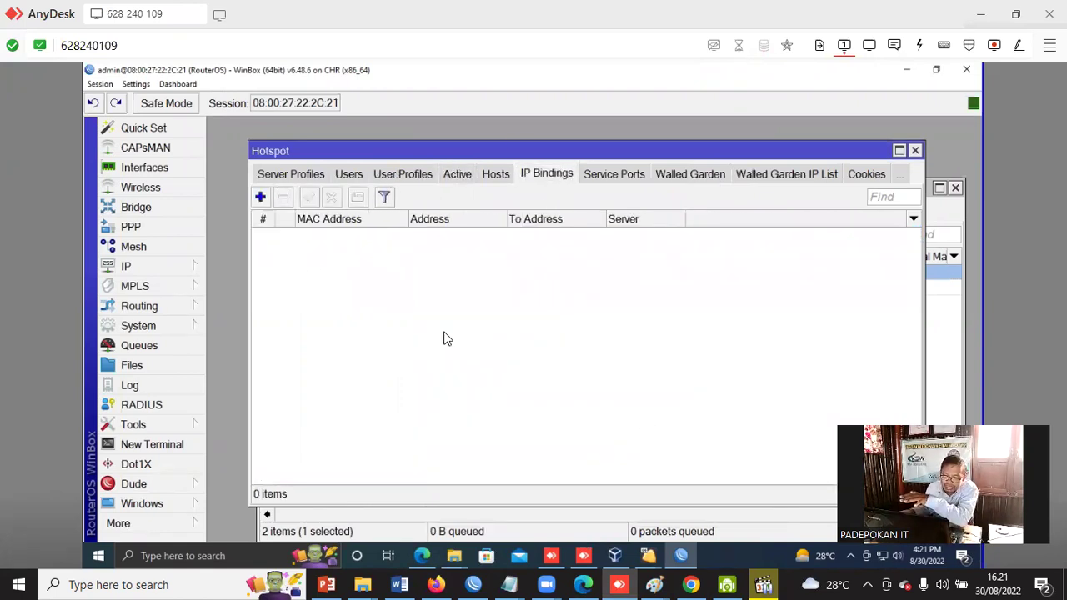
Add a bypassed IP binding with the pasted MAC 08:00:27:6F:2D:5A, then switch back to the PDF.
click(262, 199)
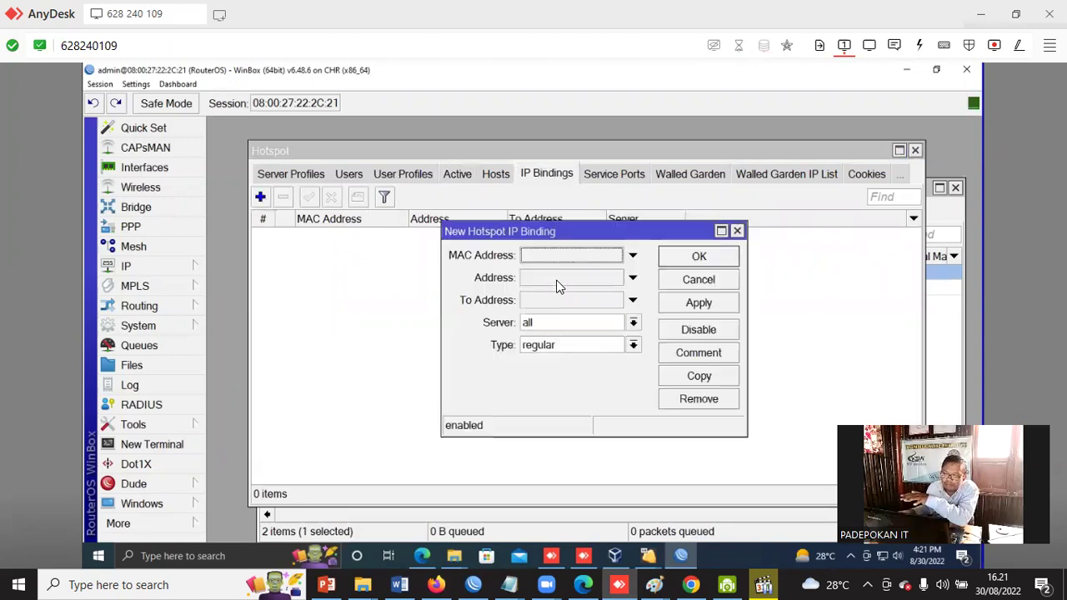
drag(575, 229, 542, 278)
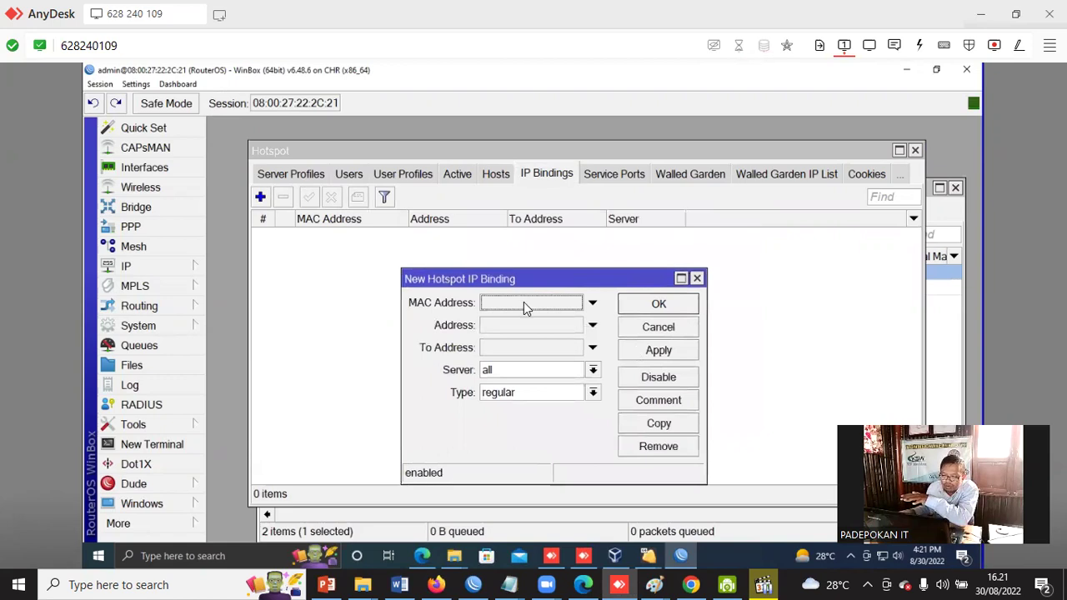
click(592, 302)
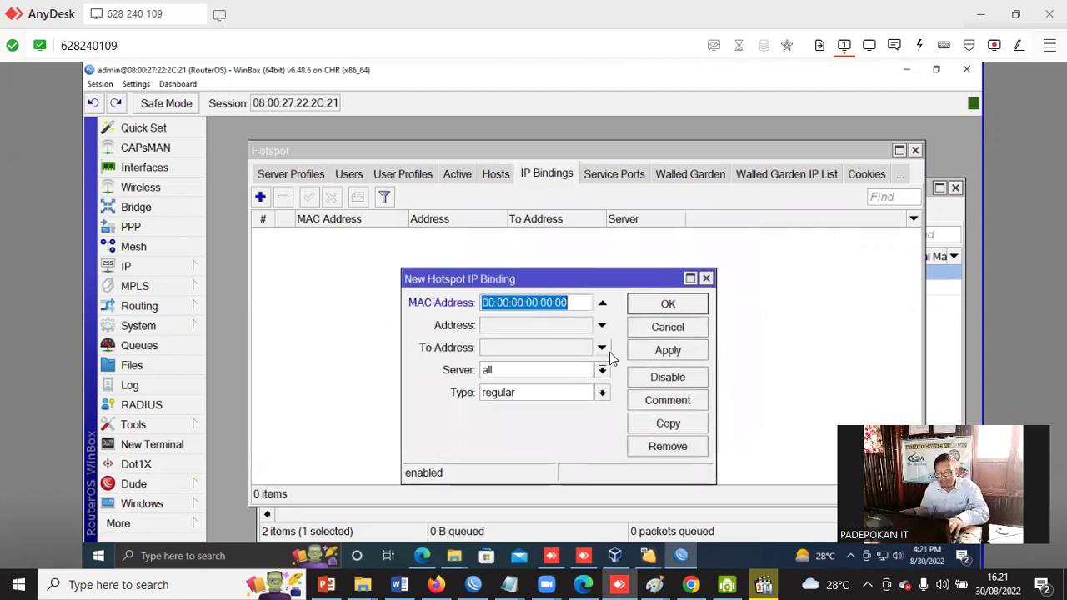
key(ctrl+v)
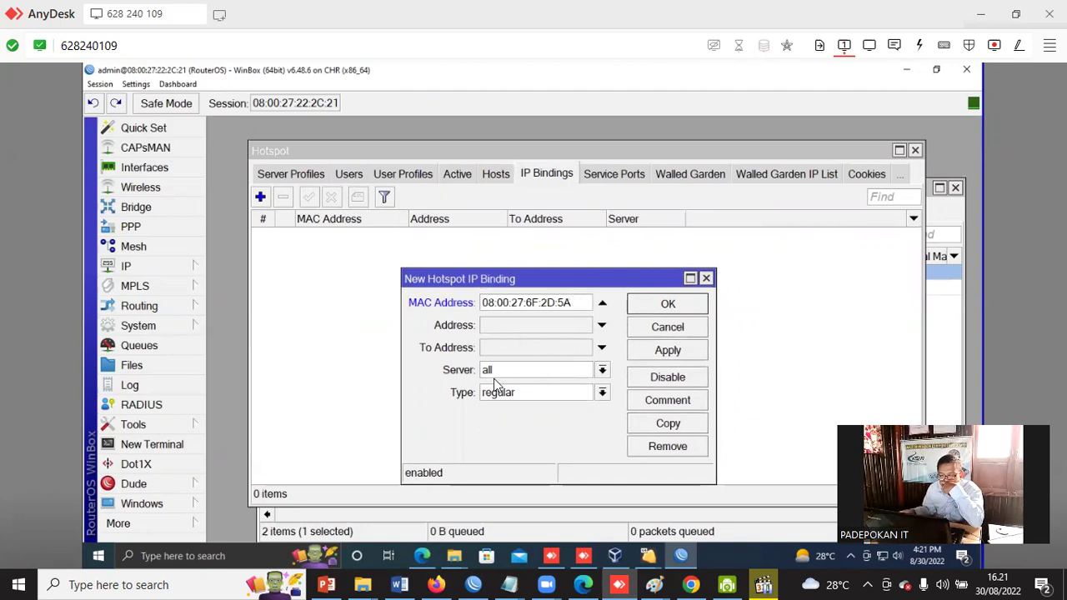
click(602, 395)
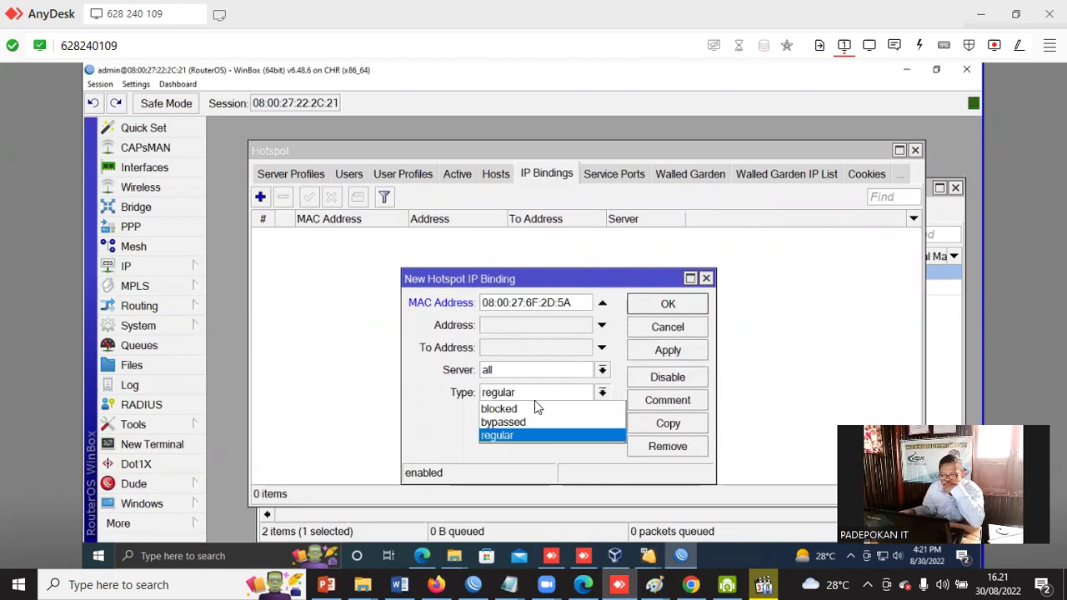
click(534, 422)
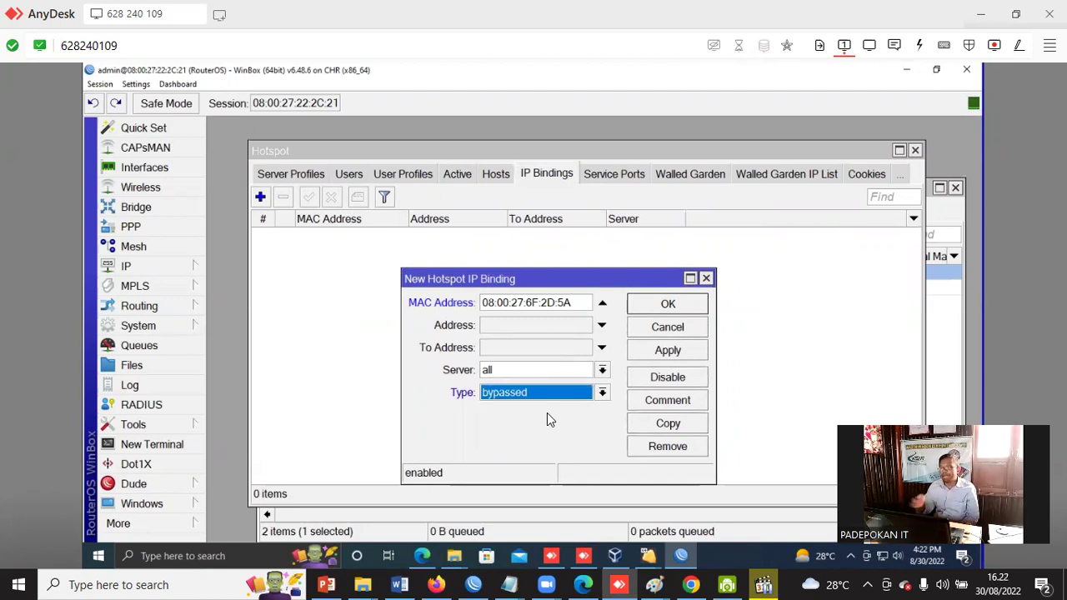
click(674, 352)
click(671, 307)
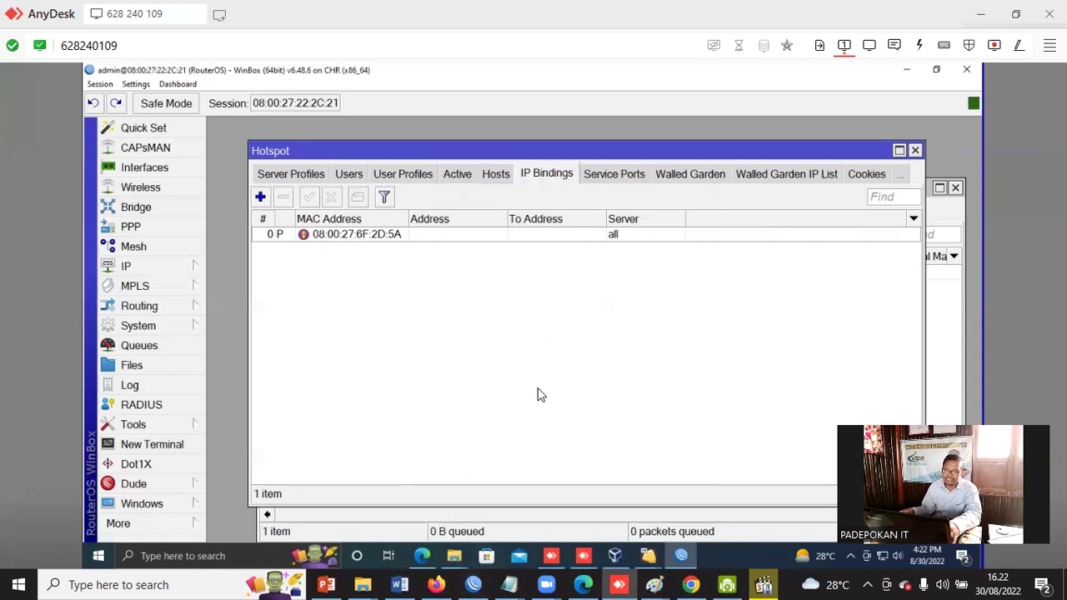
click(444, 582)
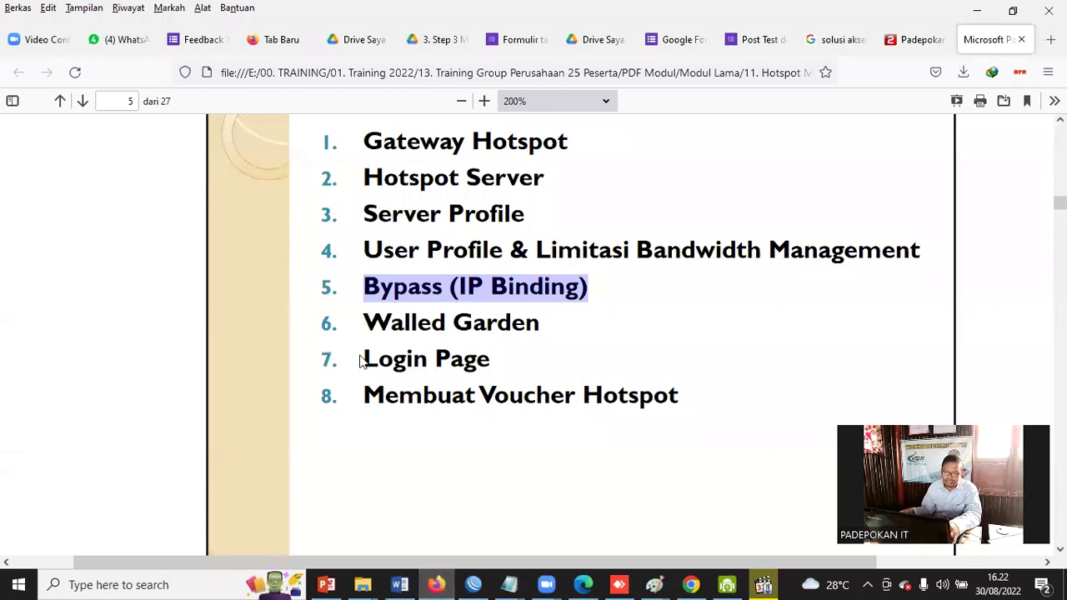
Highlight 'Login Page' in the PDF outline and minimize Firefox.
drag(362, 360, 498, 360)
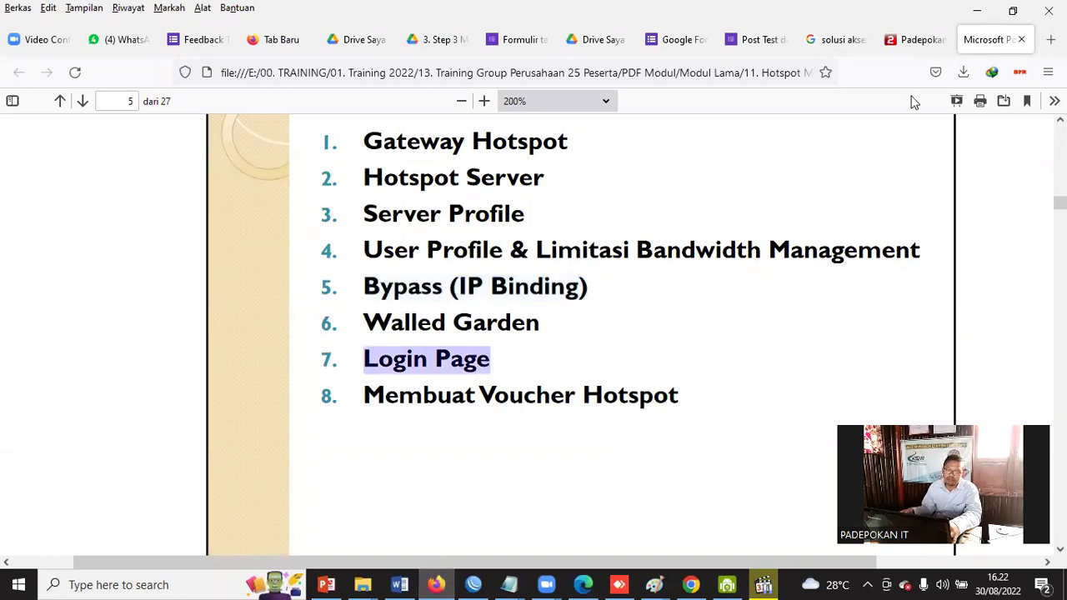
click(977, 10)
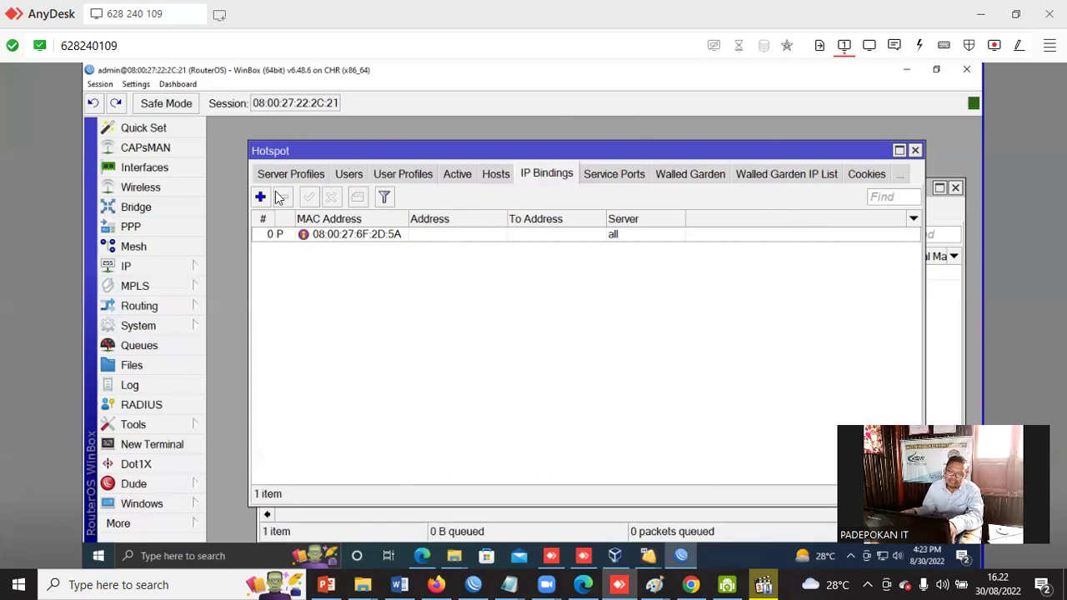
Open hsprof1 in Server Profiles, confirm its HTML Directory is 'hotspot', and cancel without saving.
drag(445, 147, 431, 145)
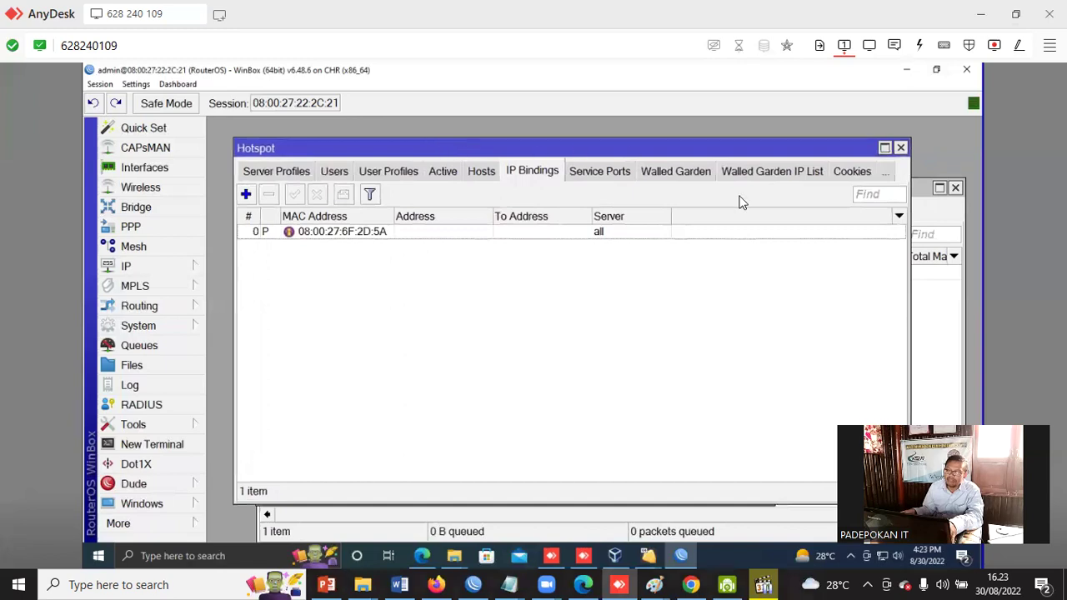
click(279, 170)
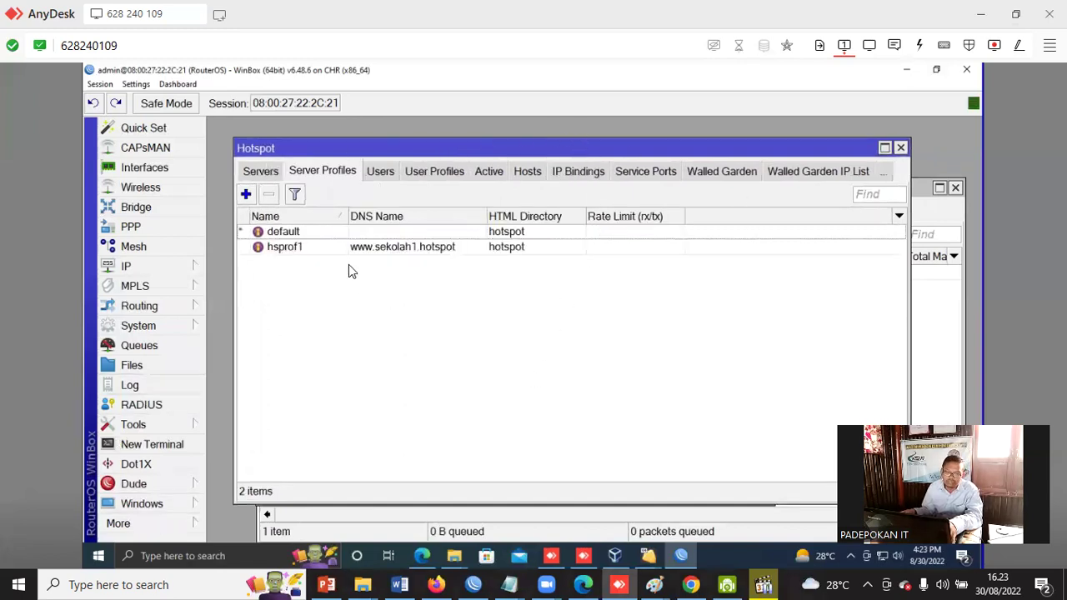
click(305, 250)
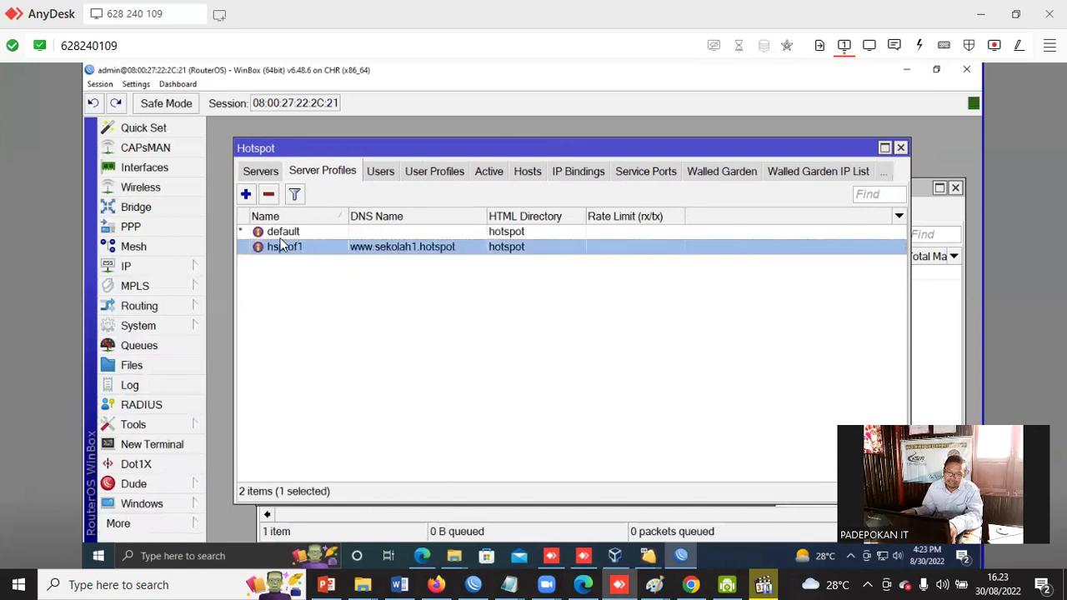
double_click(408, 248)
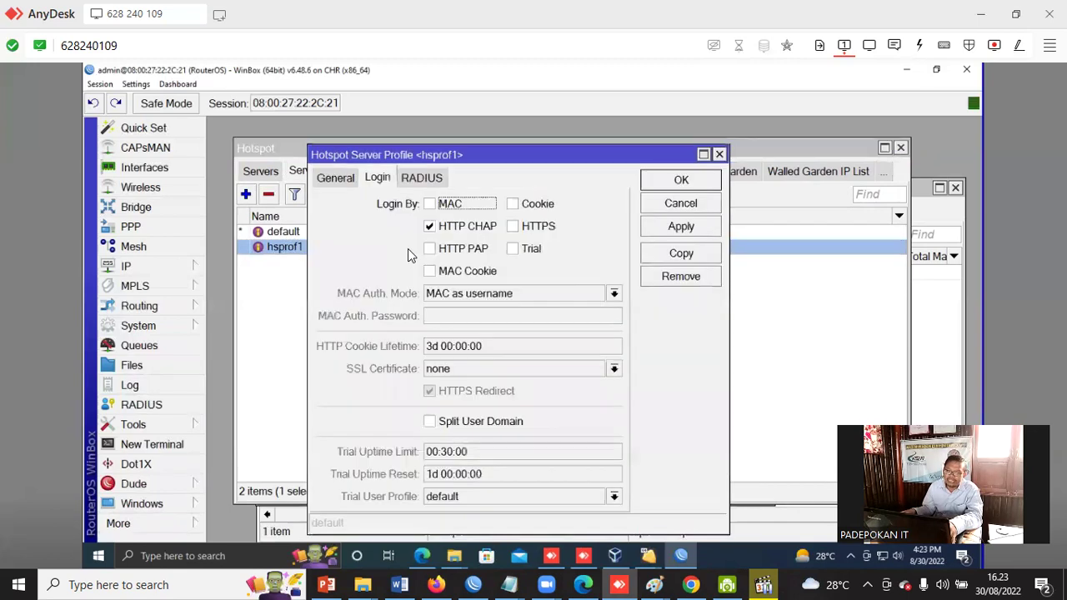
click(331, 180)
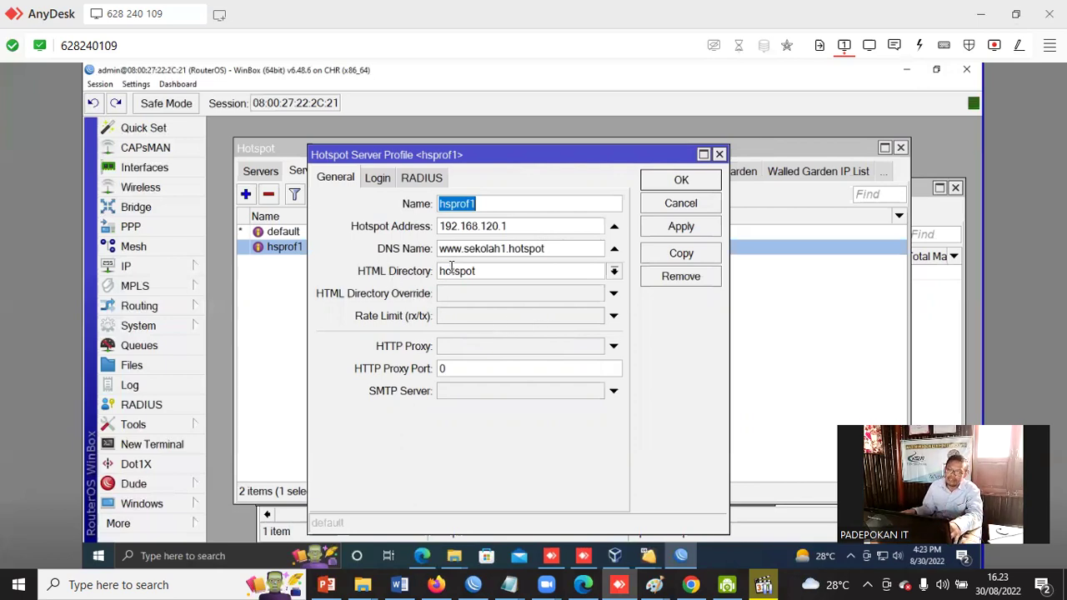
click(614, 271)
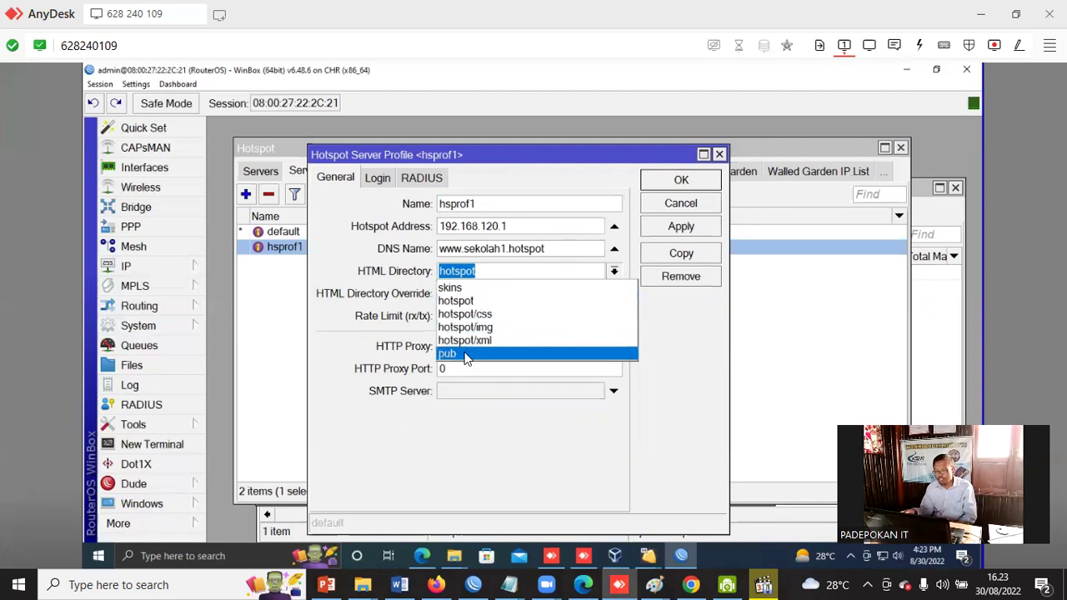
click(474, 302)
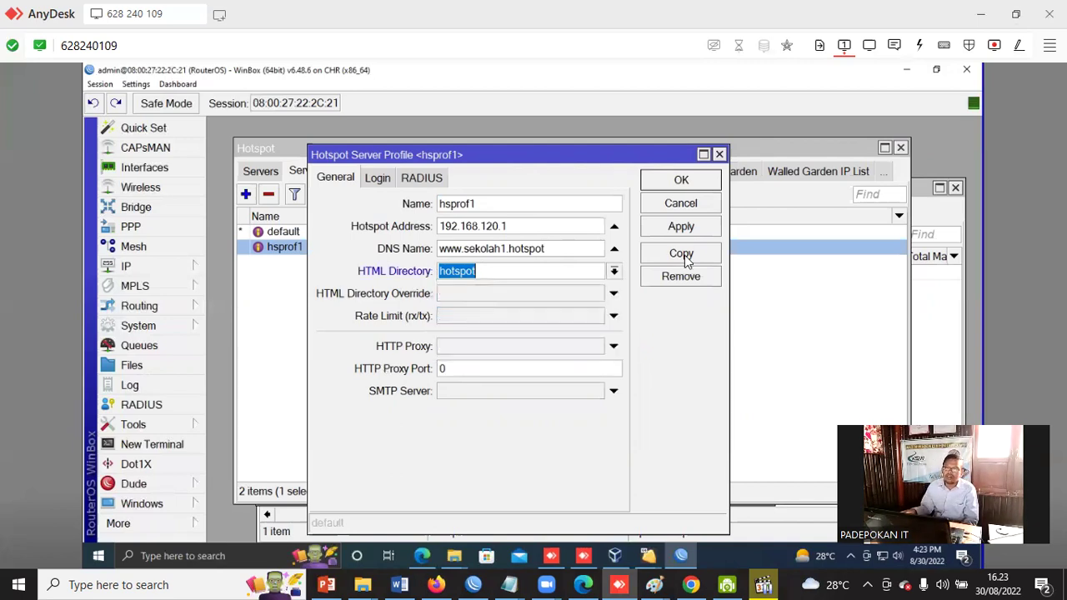
click(696, 204)
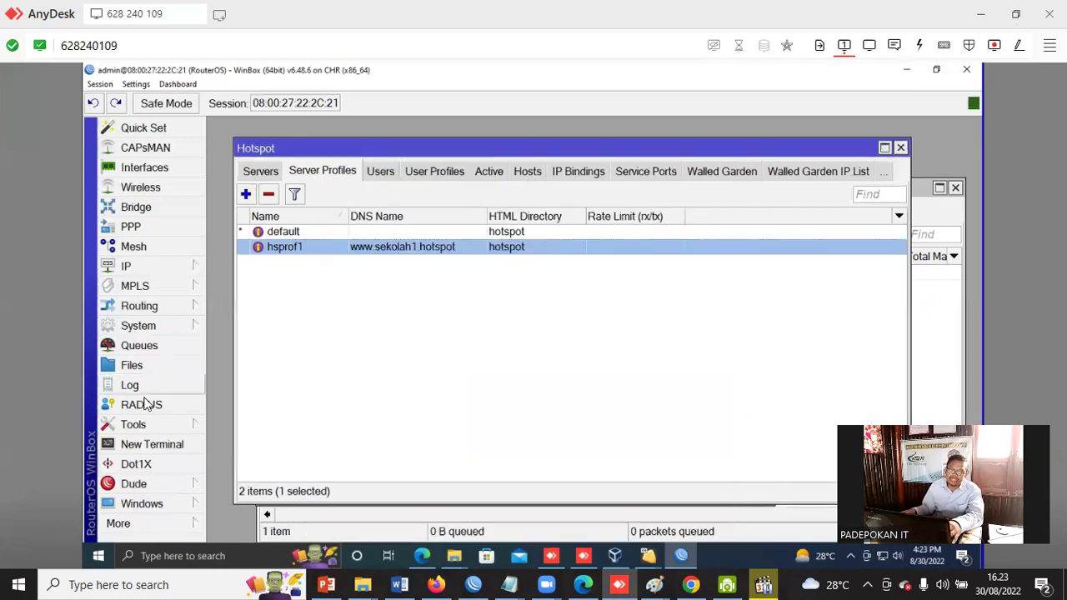
Locate the hotspot folder in the router's Files and reopen the hsprof1 server profile.
click(133, 365)
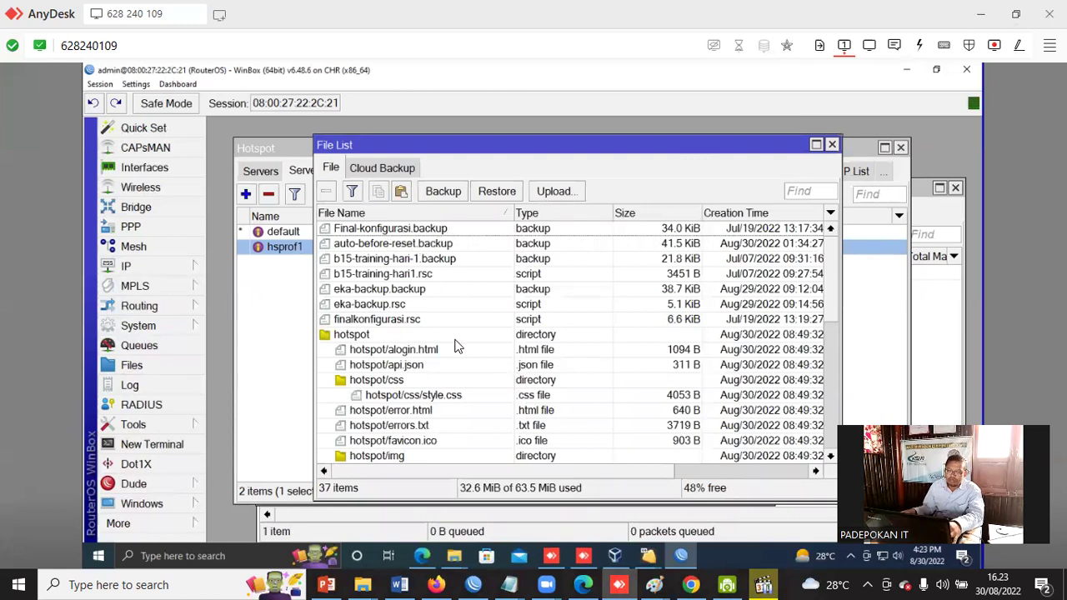
click(351, 337)
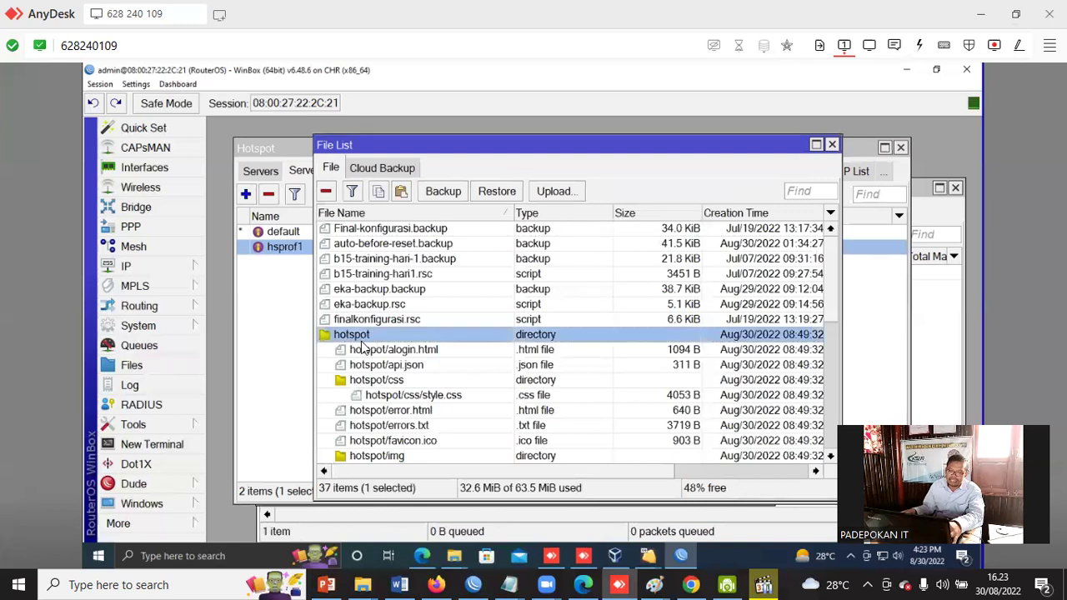
click(250, 305)
click(353, 249)
double_click(352, 249)
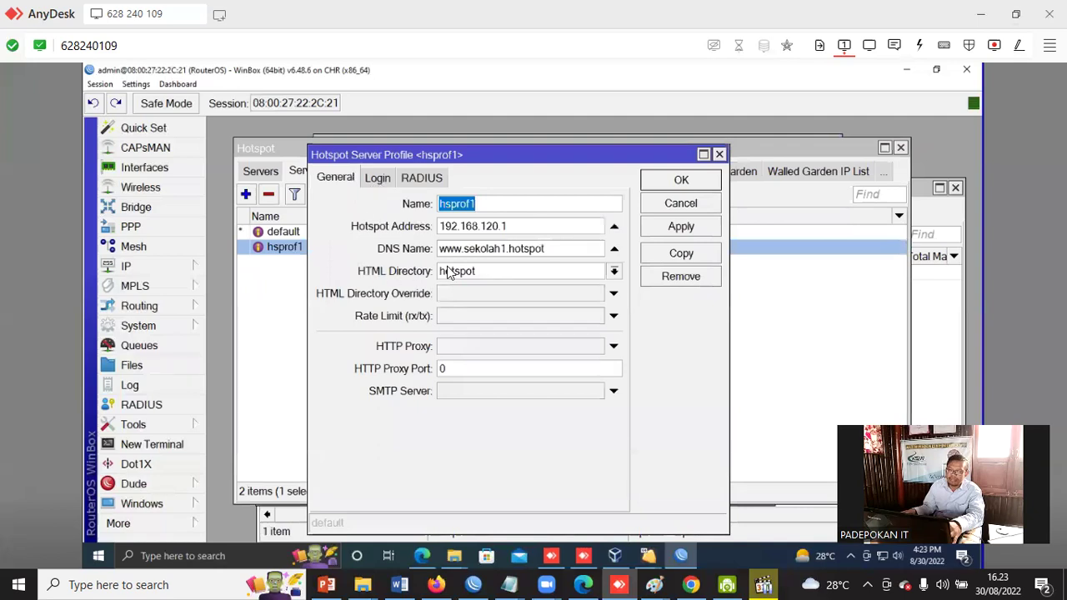
Keep hotspot as hsprof1's HTML Directory and bring VirtualBox Manager forward.
click(612, 272)
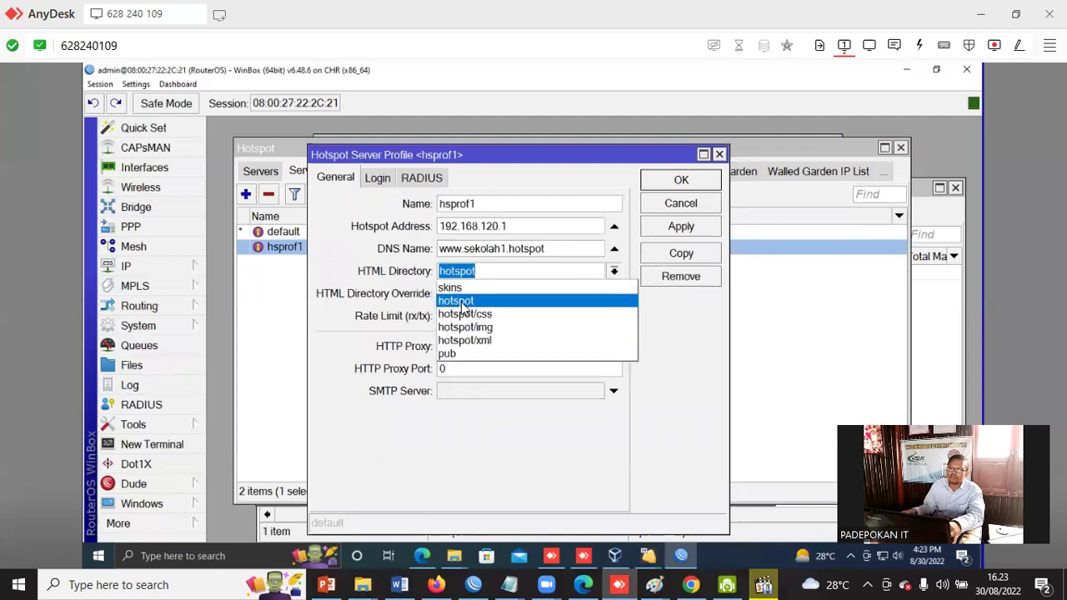
click(462, 304)
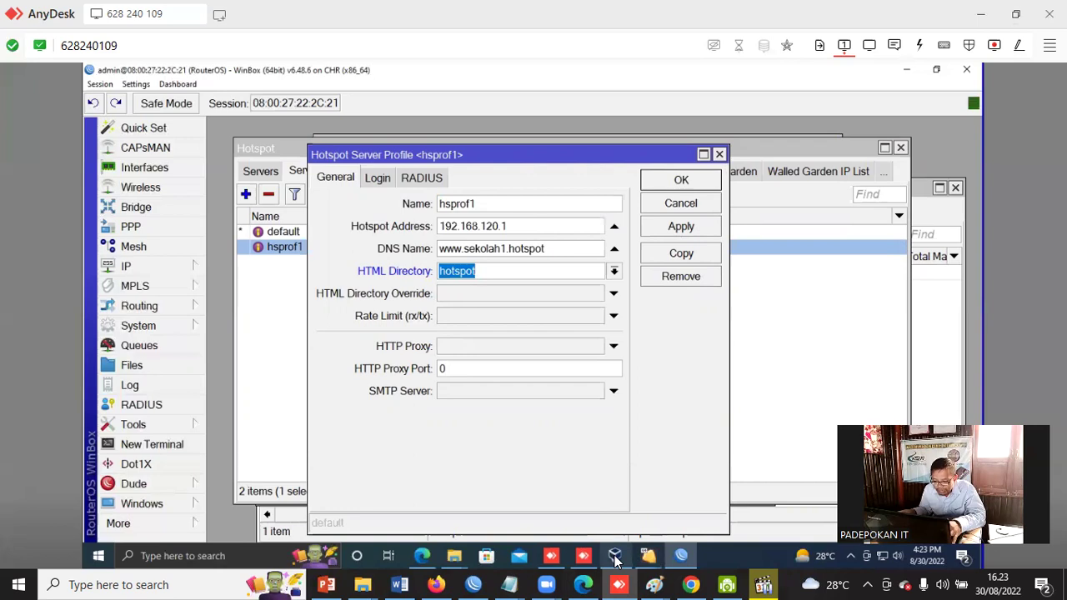
mouse_move(615, 559)
click(631, 520)
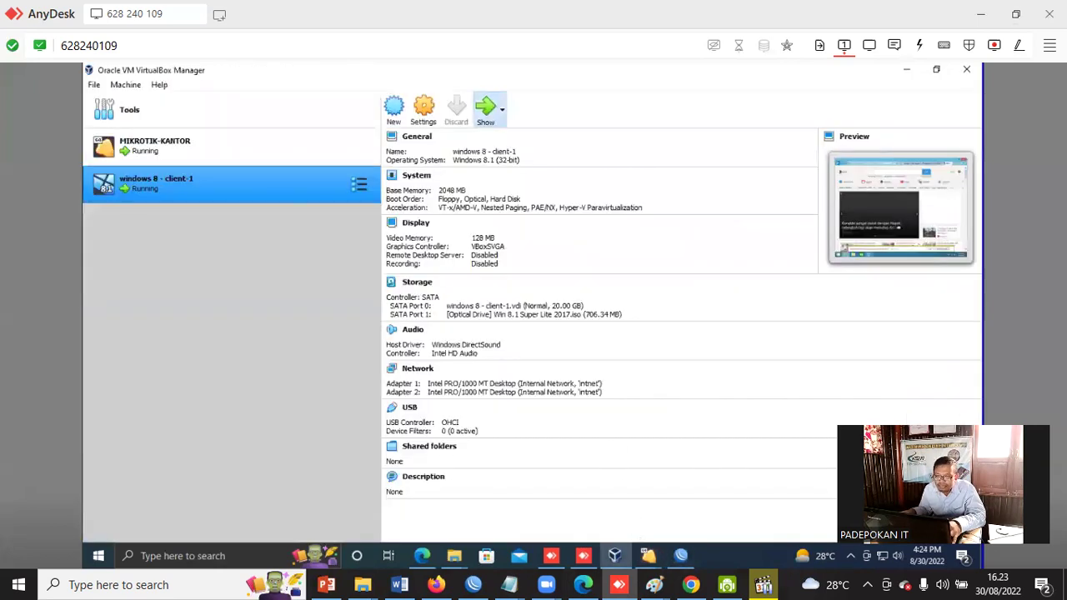
Search 'free template' from the Windows 8 client's browser, then return to the Firefox PDF.
click(486, 112)
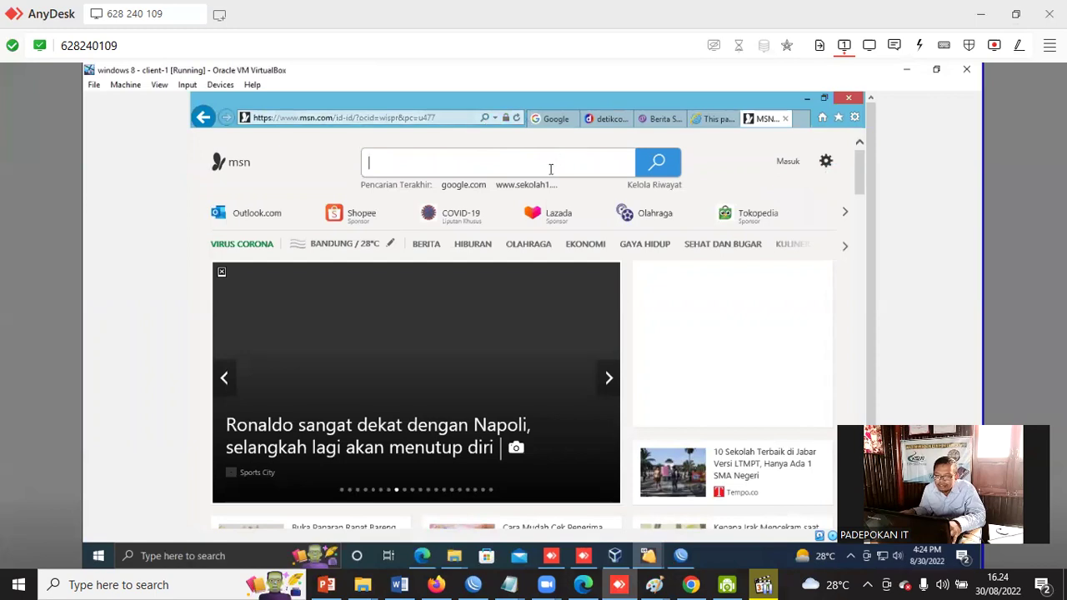
click(550, 169)
text(free template hotspo)
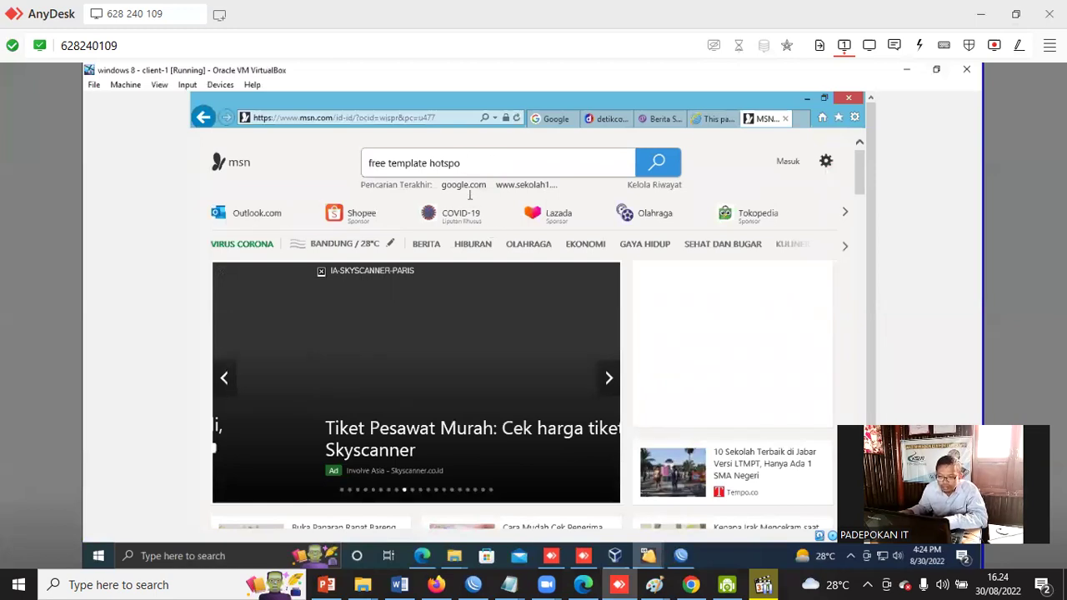
key(Return)
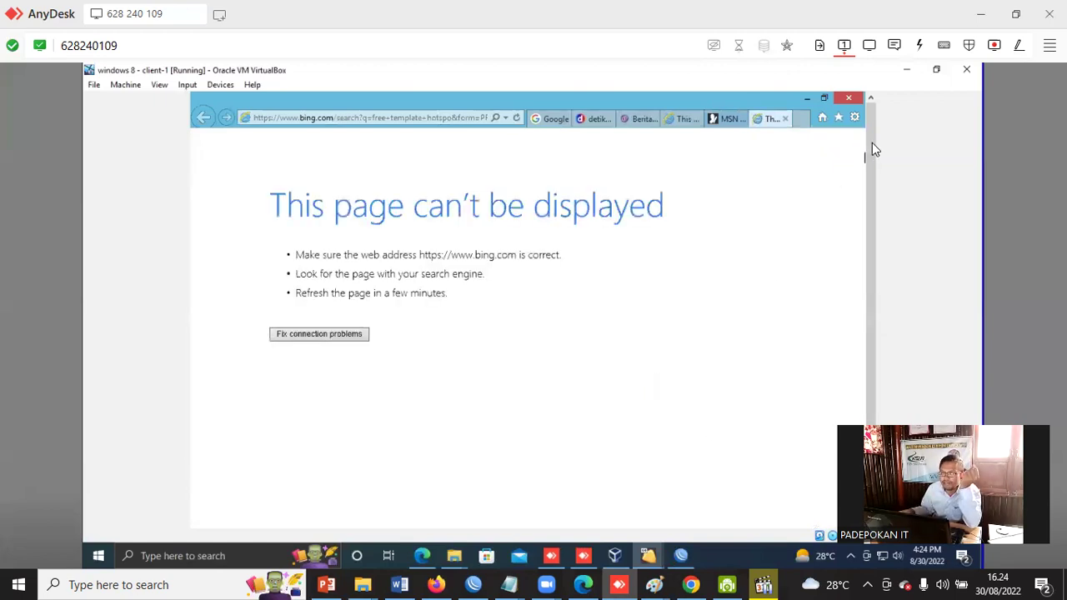
drag(870, 131, 871, 194)
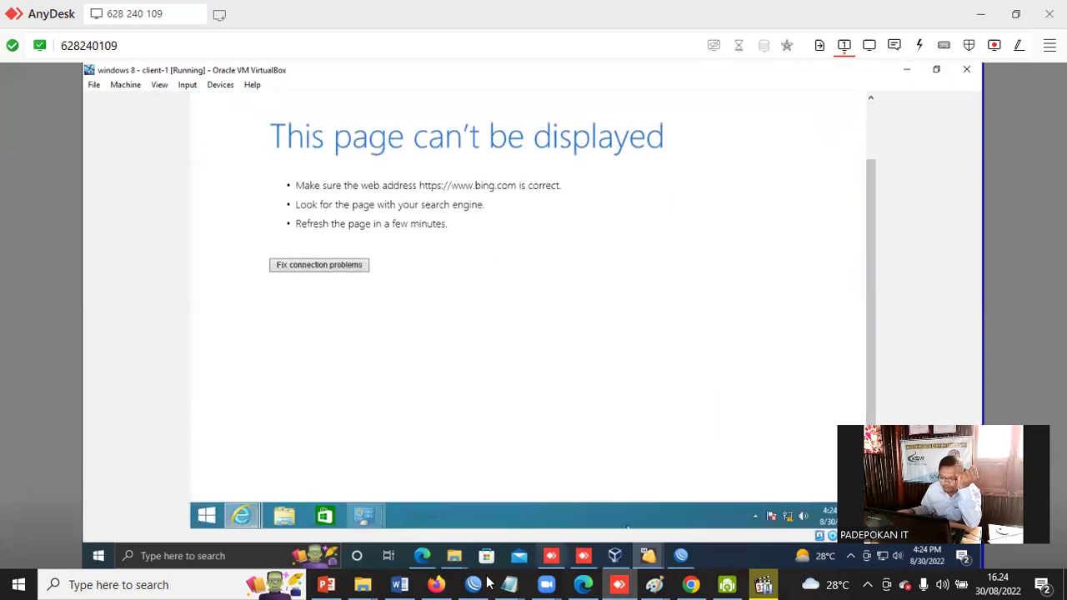
click(436, 585)
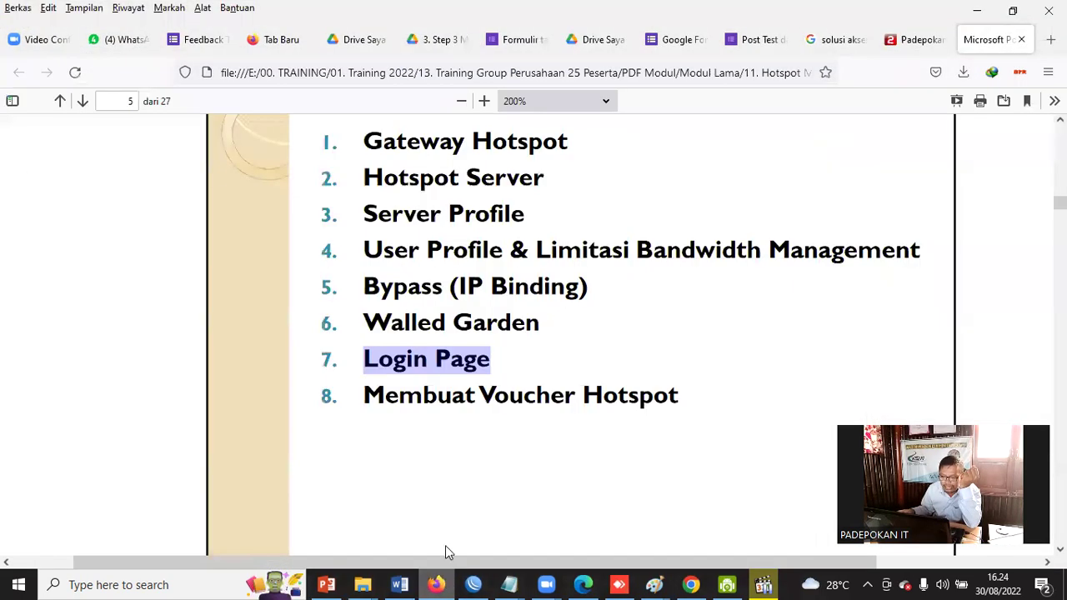
Highlight 'Membuat Voucher Hotspot' as the last item of the page 5 outline.
drag(364, 390, 685, 395)
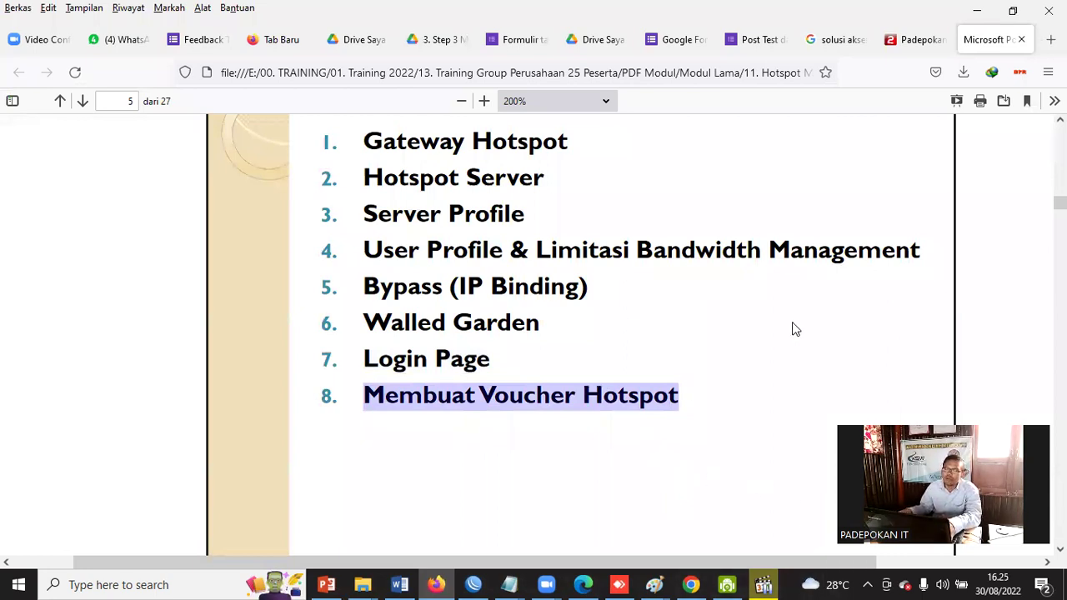
scroll(790, 328, down, 3)
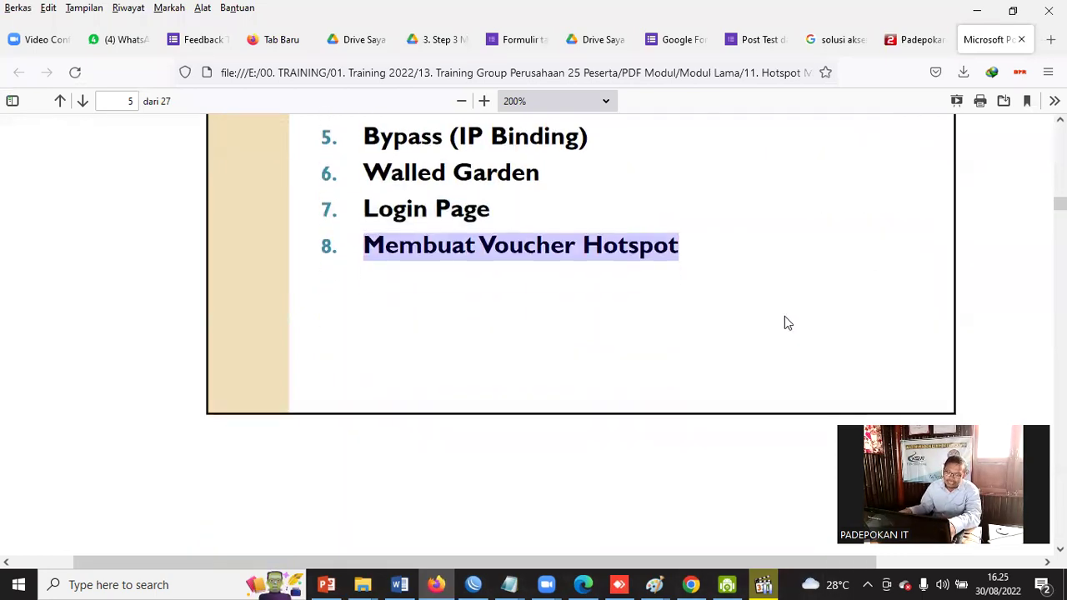
scroll(784, 317, up, 3)
scroll(784, 321, up, 2)
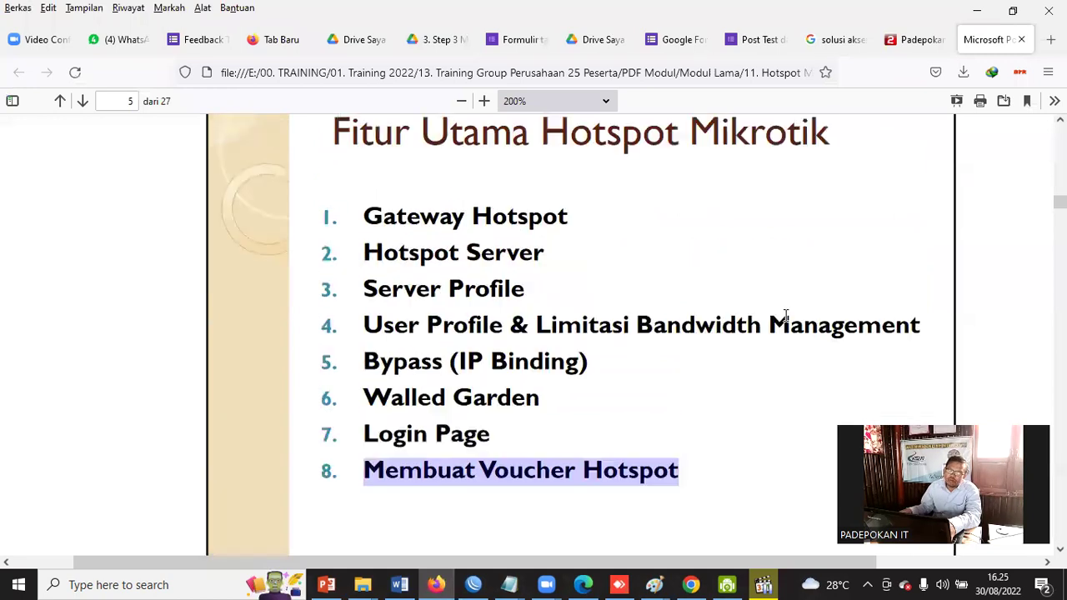